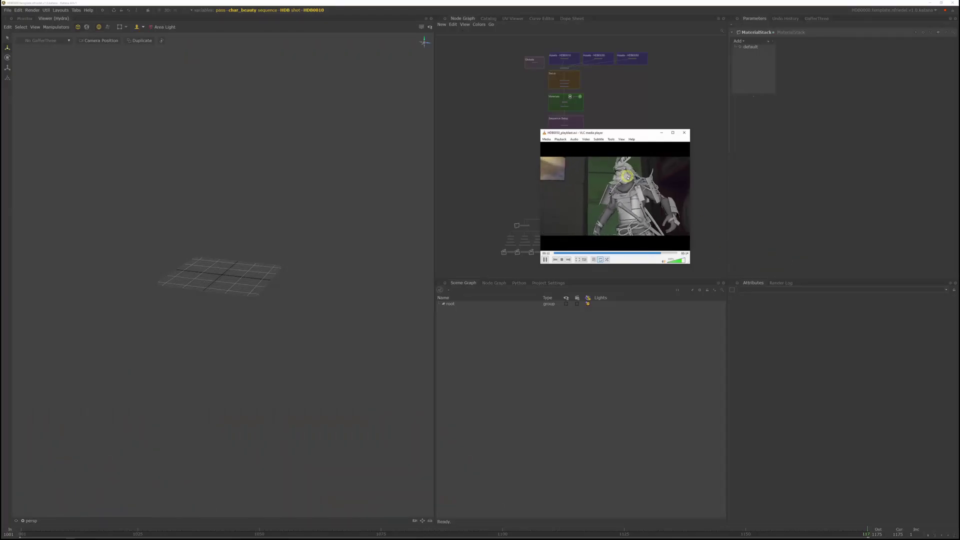
- Close the playblast video and look over the template's node graph from the assets down to the render outputs
{"action": "left_click", "coordinate": [684, 132]}
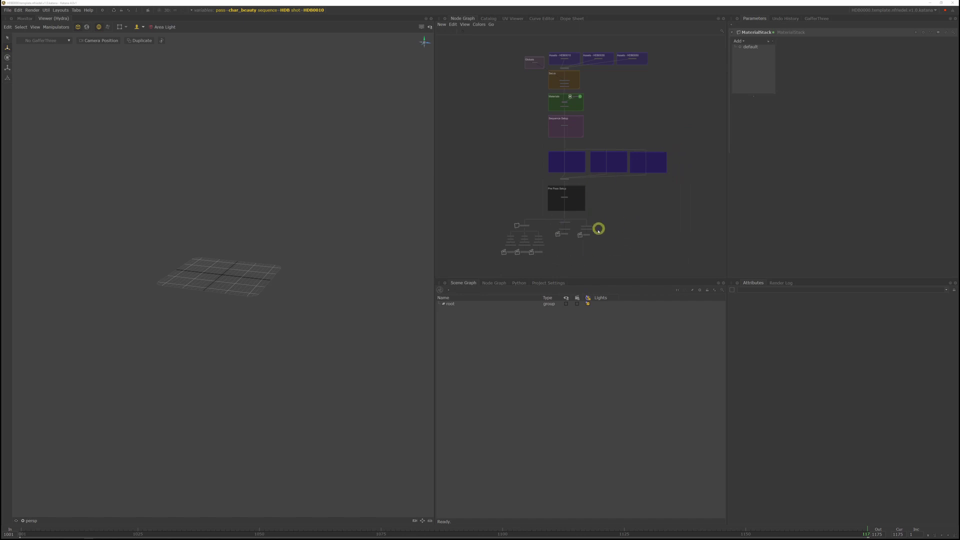
{"action": "mouse_move", "coordinate": [568, 253]}
{"action": "middle_mouse_down"}
{"action": "mouse_move", "coordinate": [577, 227]}
{"action": "mouse_move", "coordinate": [573, 255]}
{"action": "middle_mouse_up"}
{"action": "middle_click_drag", "start_coordinate": [510, 129], "coordinate": [518, 145]}
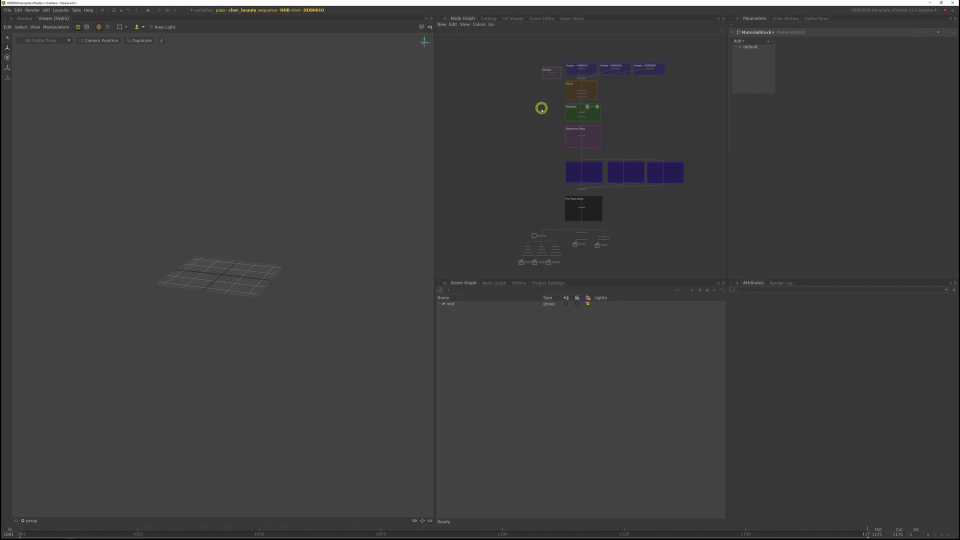
{"action": "middle_click_drag", "start_coordinate": [637, 255], "coordinate": [640, 250]}
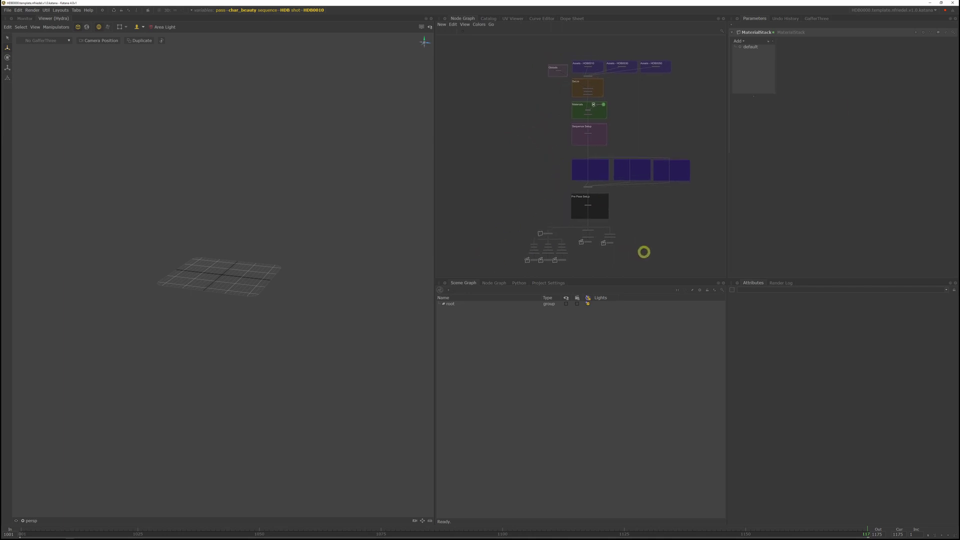
- Open the project settings and look up the shot's frame range in its frame range text file
{"action": "left_click", "coordinate": [549, 283]}
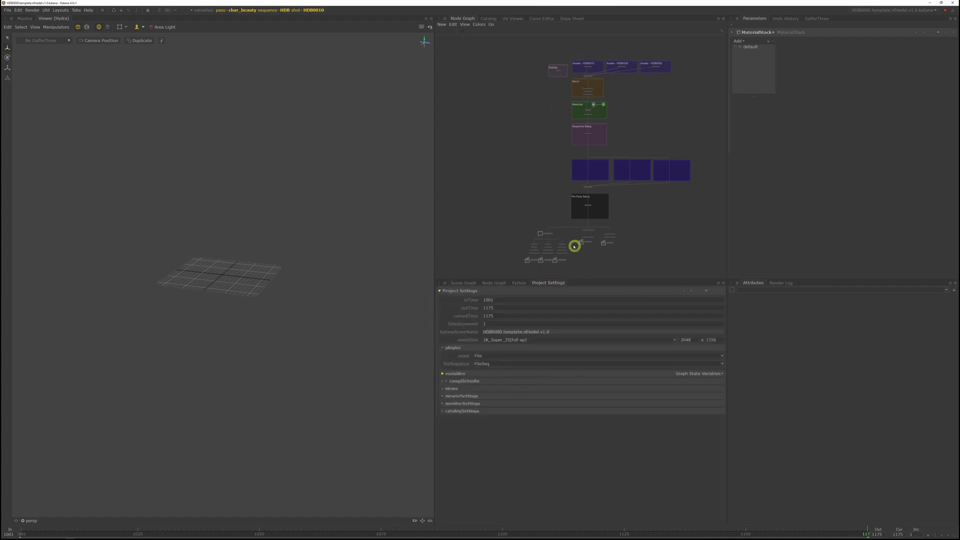
{"action": "left_click_drag", "start_coordinate": [504, 301], "coordinate": [463, 315]}
{"action": "mouse_move", "coordinate": [6, 529]}
{"action": "left_click", "coordinate": [508, 300]}
{"action": "left_click_drag", "start_coordinate": [957, 50], "coordinate": [670, 62]}
{"action": "double_click", "coordinate": [568, 131]}
{"action": "double_click", "coordinate": [562, 112]}
{"action": "left_click_drag", "start_coordinate": [132, 70], "coordinate": [87, 70]}
{"action": "left_click_drag", "start_coordinate": [159, 60], "coordinate": [530, 31]}
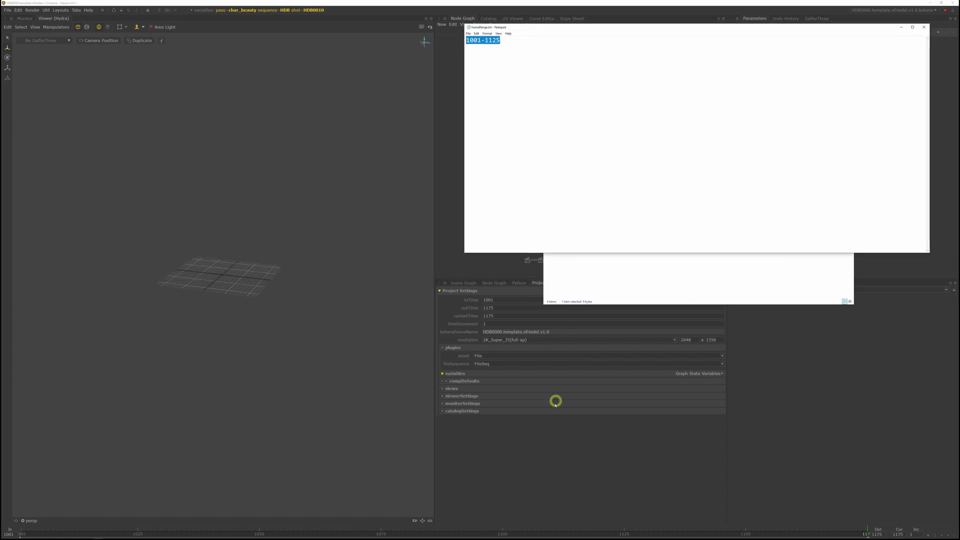
{"action": "left_click", "coordinate": [553, 450]}
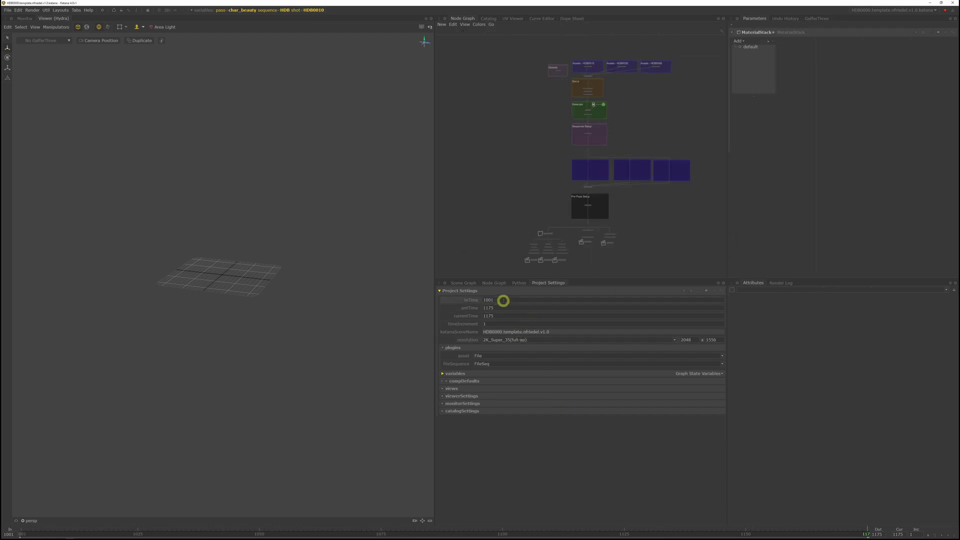
- Set the project's out time to 1125 and move the current frame to 1125
{"action": "left_click_drag", "start_coordinate": [503, 300], "coordinate": [473, 306]}
{"action": "type", "text": "1125"}
{"action": "key", "text": "Return"}
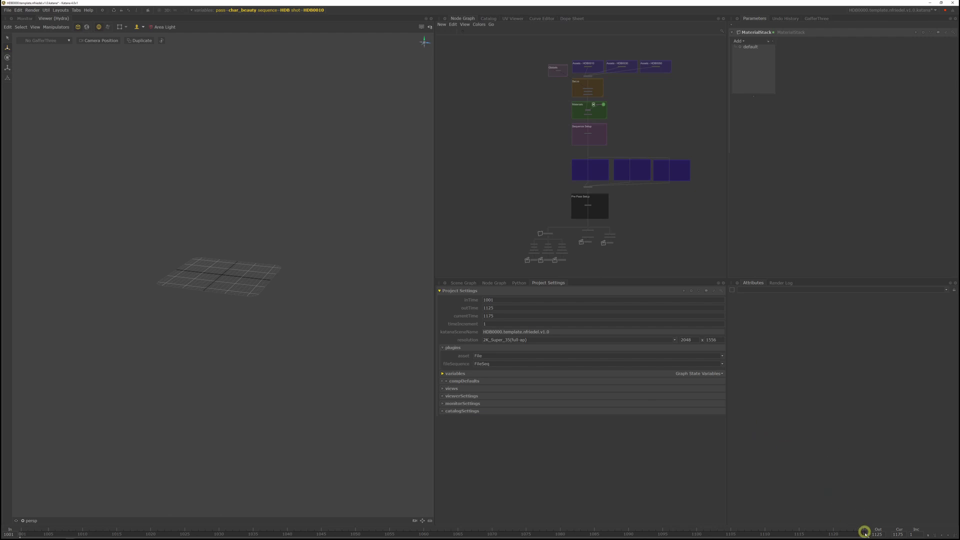
- Open the GafferThree node of the Sequence Setup group for editing in the dedicated gaffer view
{"action": "middle_click_drag", "start_coordinate": [529, 216], "coordinate": [528, 218]}
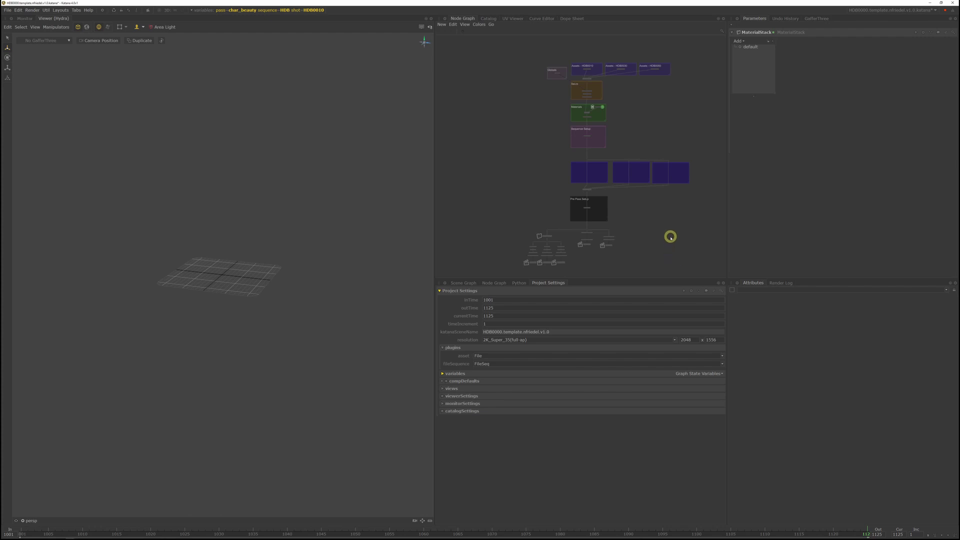
{"action": "middle_click_drag", "start_coordinate": [671, 234], "coordinate": [677, 242]}
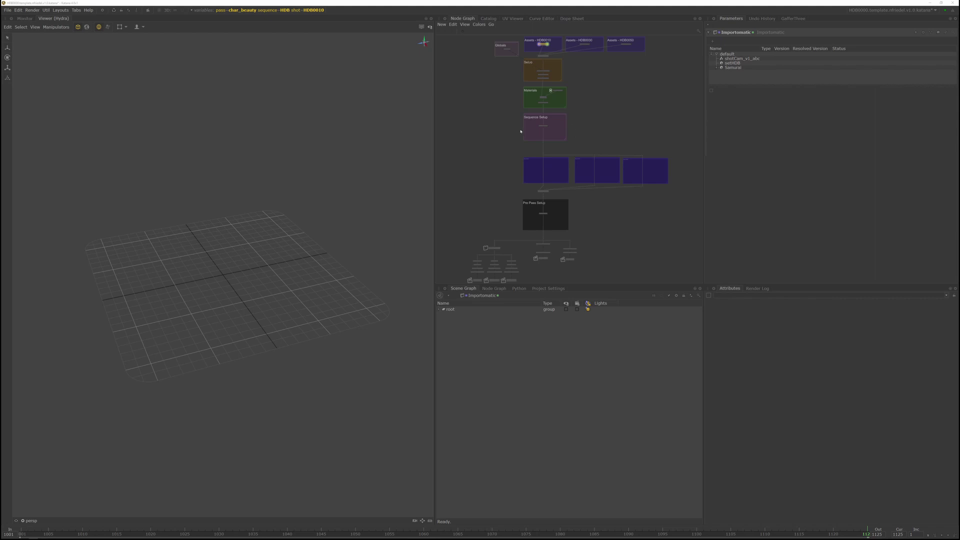
{"action": "scroll", "coordinate": [541, 134], "scroll_direction": "up", "scroll_amount": 10}
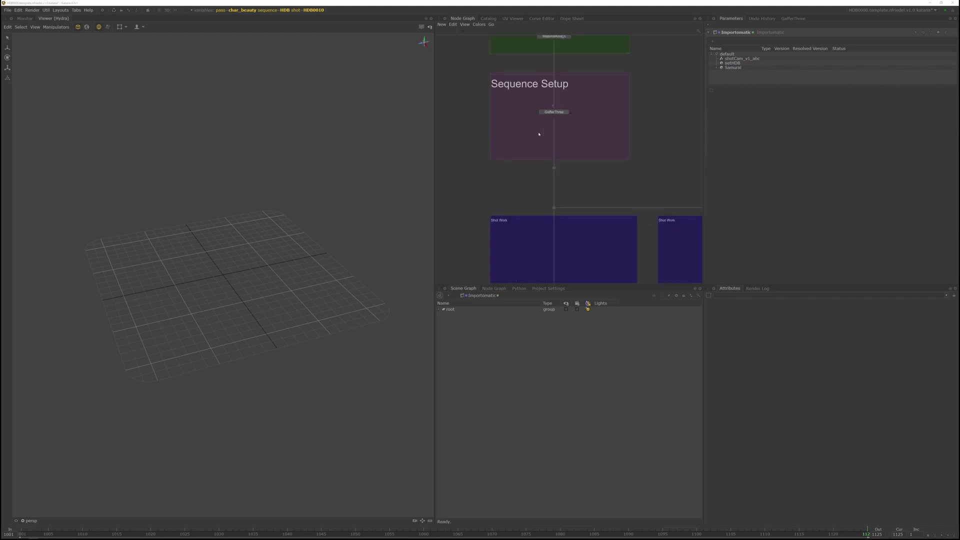
{"action": "scroll", "coordinate": [611, 130], "scroll_direction": "down", "scroll_amount": 5}
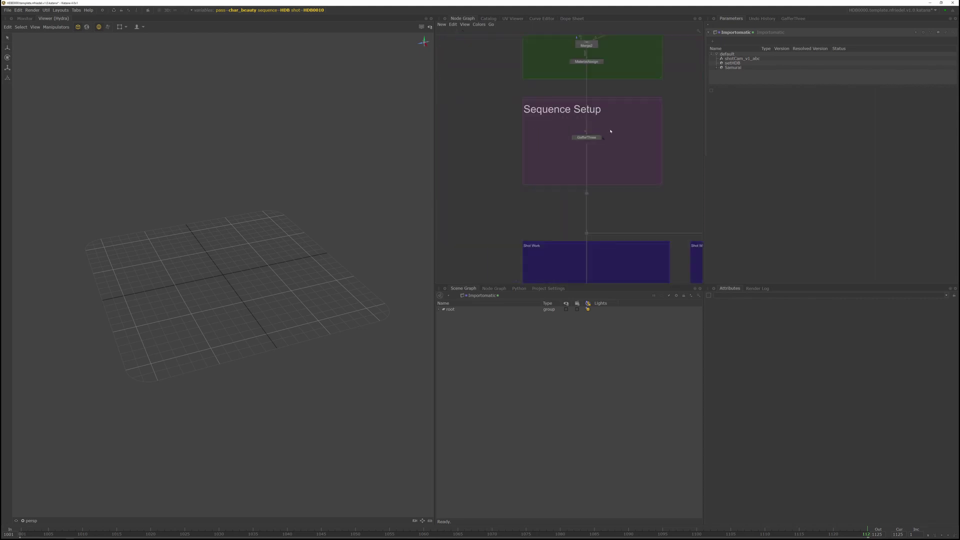
{"action": "scroll", "coordinate": [602, 130], "scroll_direction": "up", "scroll_amount": 4}
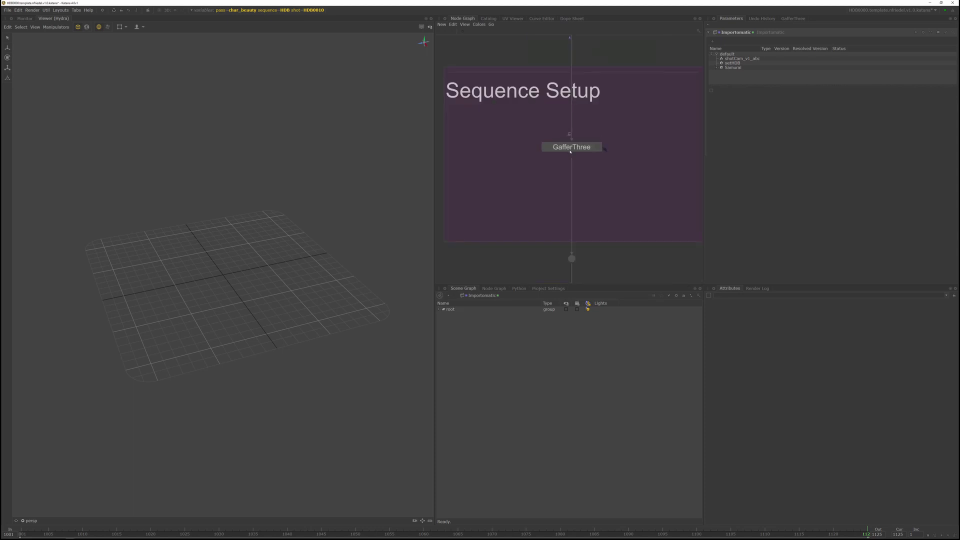
{"action": "double_click", "coordinate": [577, 147]}
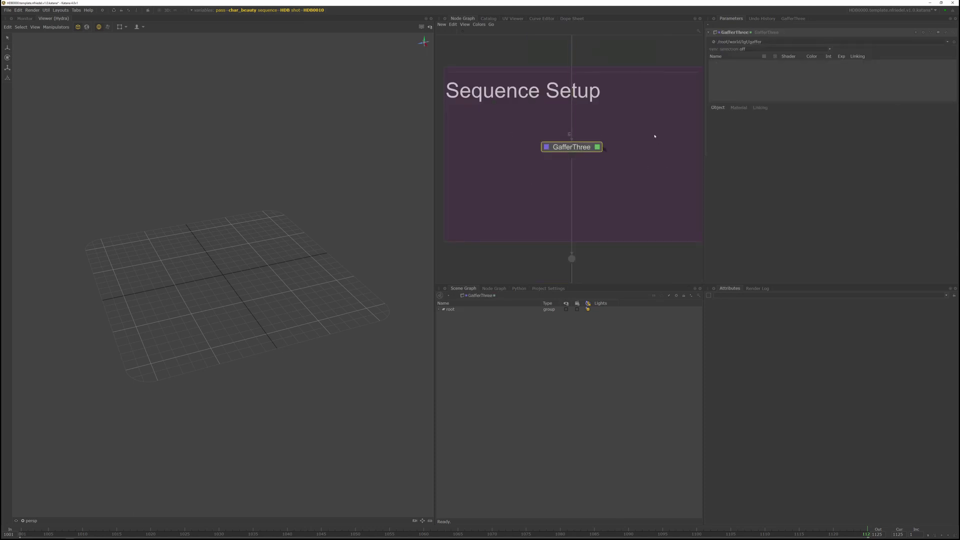
{"action": "middle_click_drag", "start_coordinate": [654, 135], "coordinate": [638, 155]}
{"action": "scroll", "coordinate": [647, 152], "scroll_direction": "down", "scroll_amount": 1}
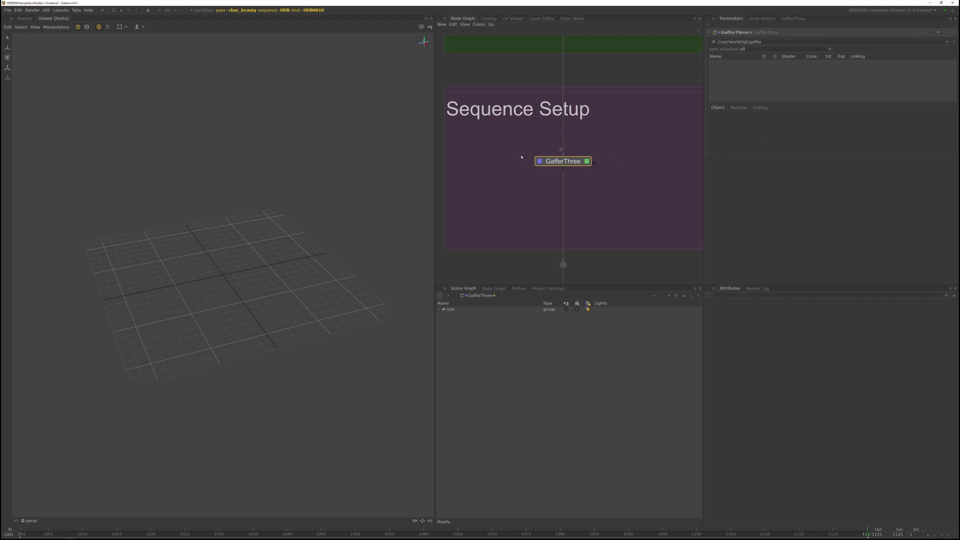
{"action": "left_click", "coordinate": [794, 19]}
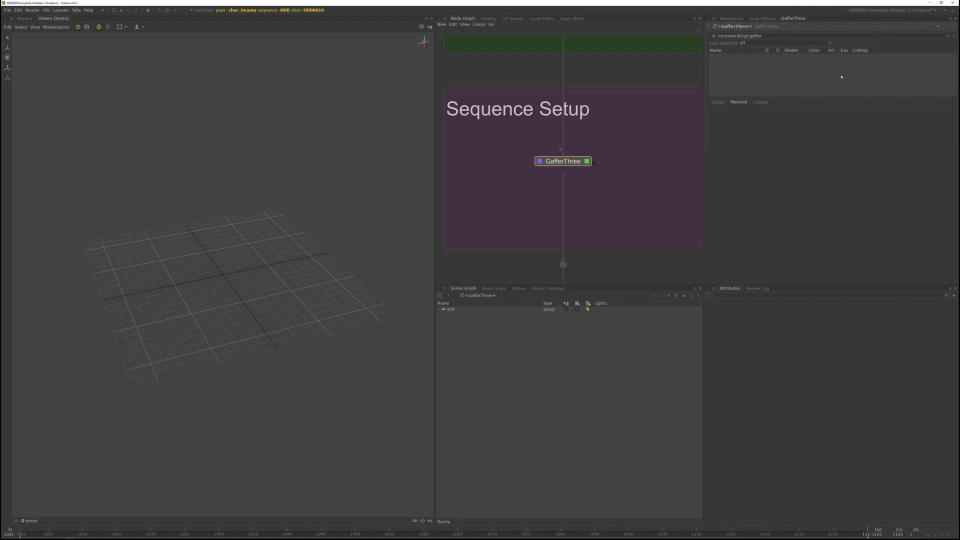
- Add a rig named HDB to the Sequence Setup GafferThree node
{"action": "scroll", "coordinate": [655, 214], "scroll_direction": "down", "scroll_amount": 2}
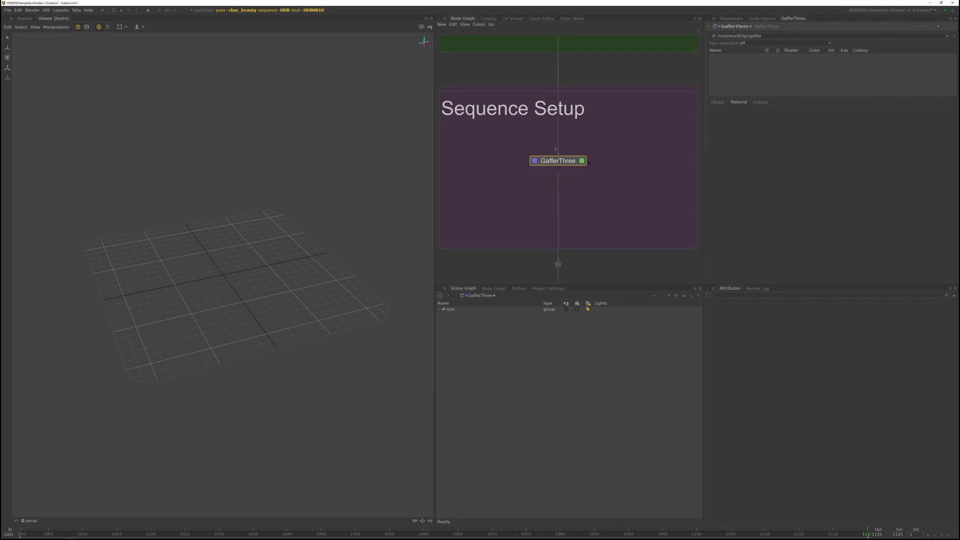
{"action": "middle_click_drag", "start_coordinate": [649, 213], "coordinate": [647, 214]}
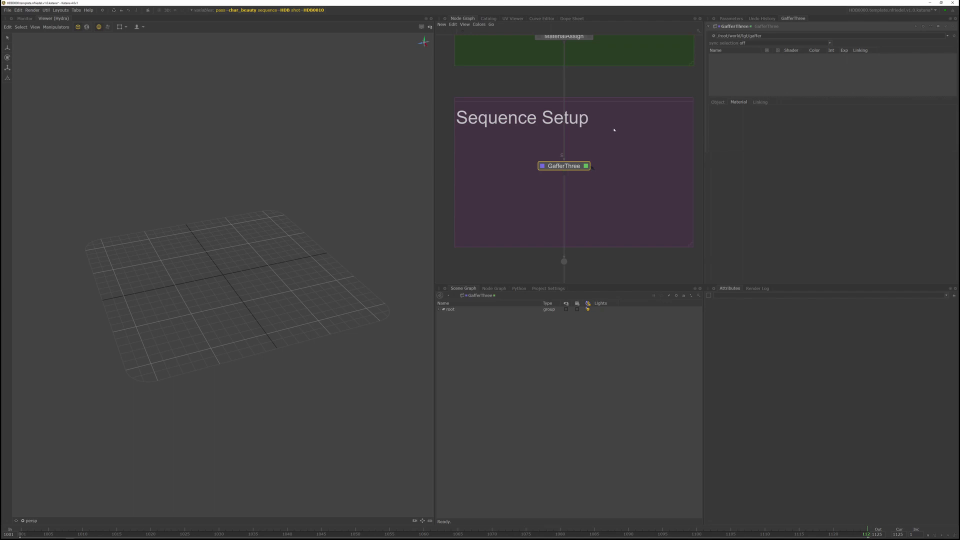
{"action": "scroll", "coordinate": [617, 144], "scroll_direction": "down", "scroll_amount": 10}
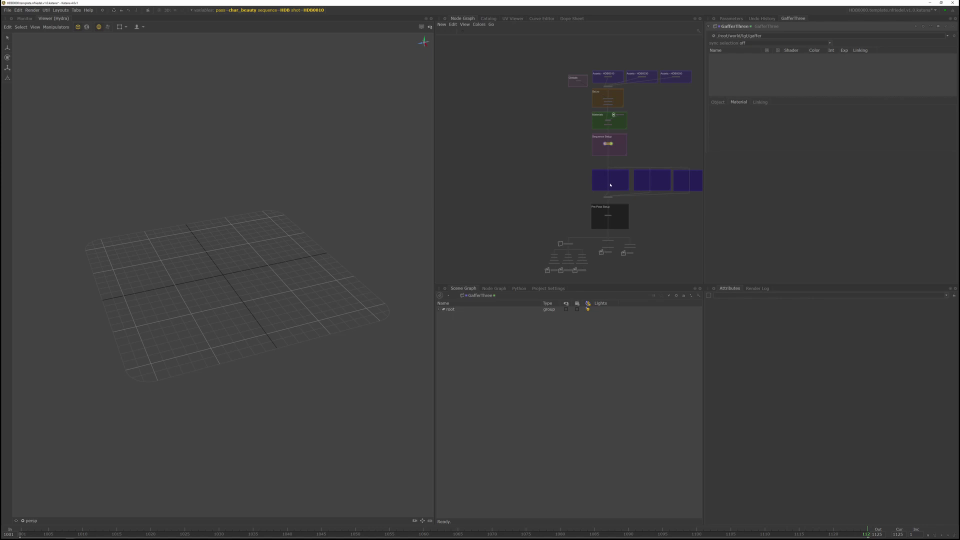
{"action": "key", "text": "f"}
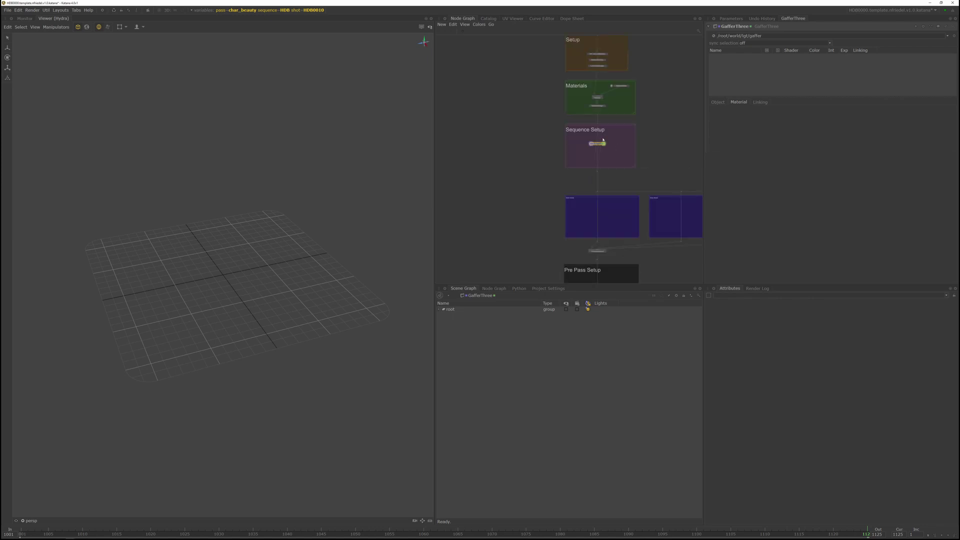
{"action": "scroll", "coordinate": [611, 146], "scroll_direction": "down", "scroll_amount": 2}
{"action": "middle_click_drag", "start_coordinate": [635, 133], "coordinate": [608, 132]}
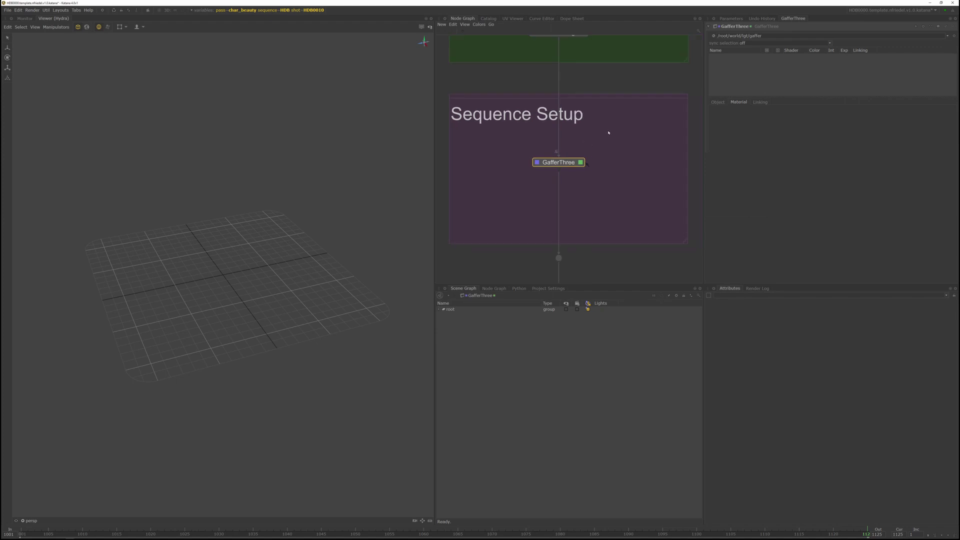
{"action": "right_click", "coordinate": [737, 71]}
{"action": "mouse_move", "coordinate": [749, 76]}
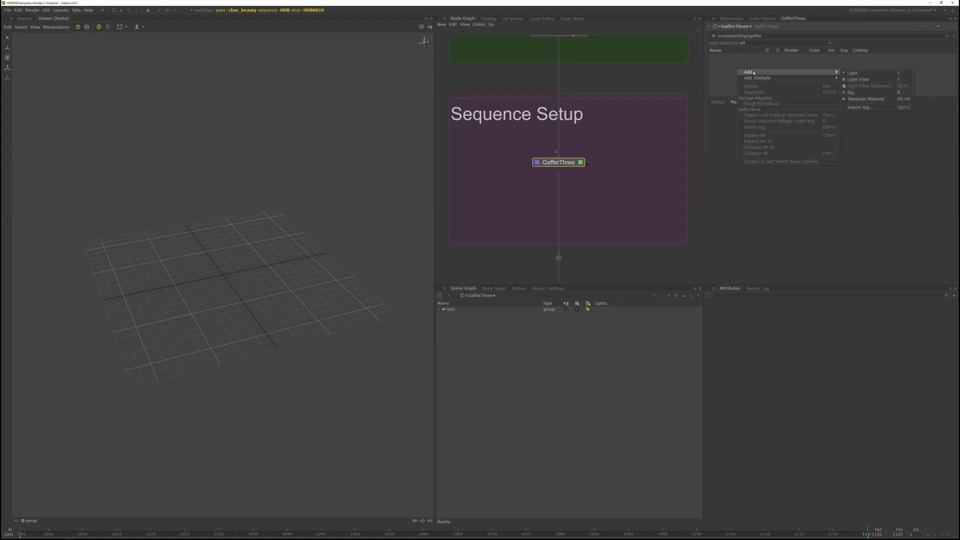
{"action": "left_click", "coordinate": [872, 95]}
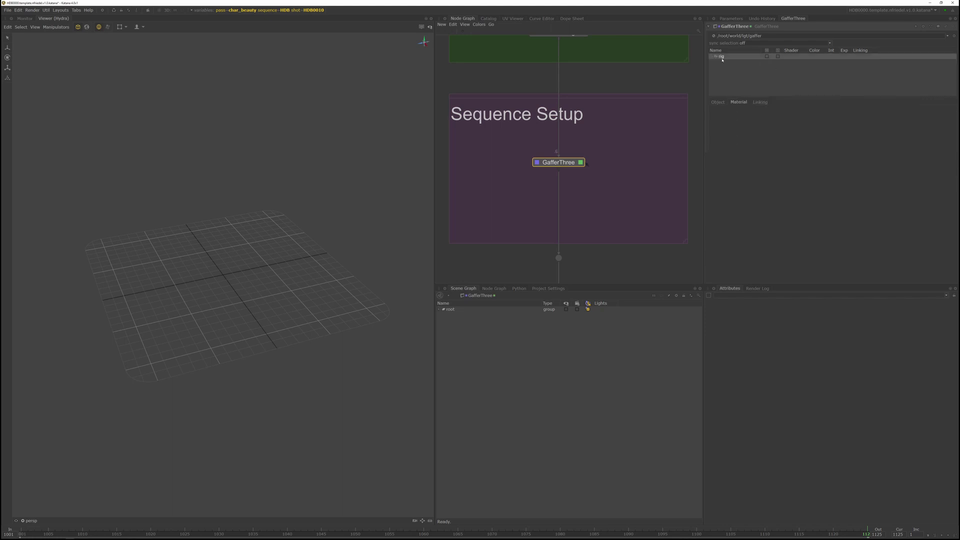
{"action": "type", "text": "HDB"}
{"action": "key", "text": "Return"}
- Add two rigs named env and setLights inside the HDB rig
{"action": "key", "text": "r"}
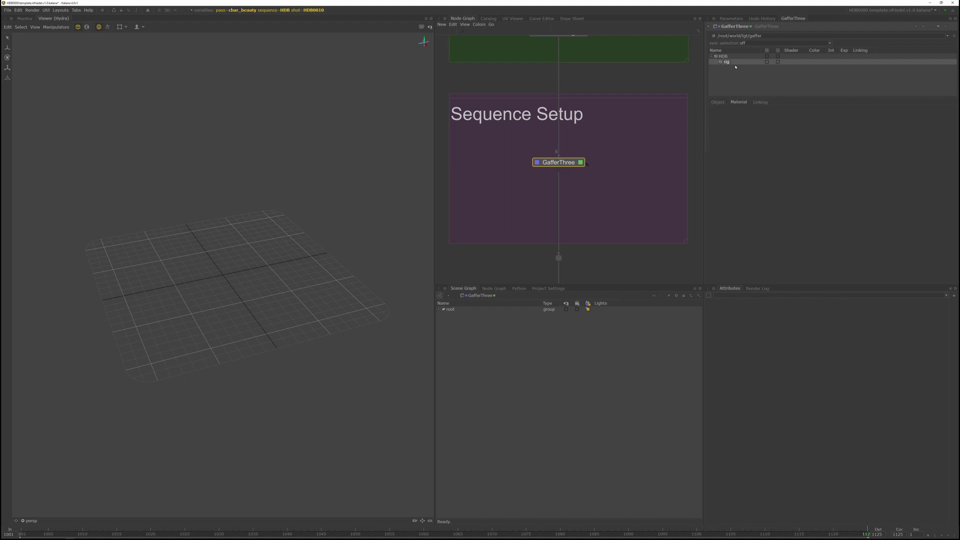
{"action": "key", "text": "Return"}
{"action": "left_click", "coordinate": [723, 57]}
{"action": "key", "text": "ctrl+r"}
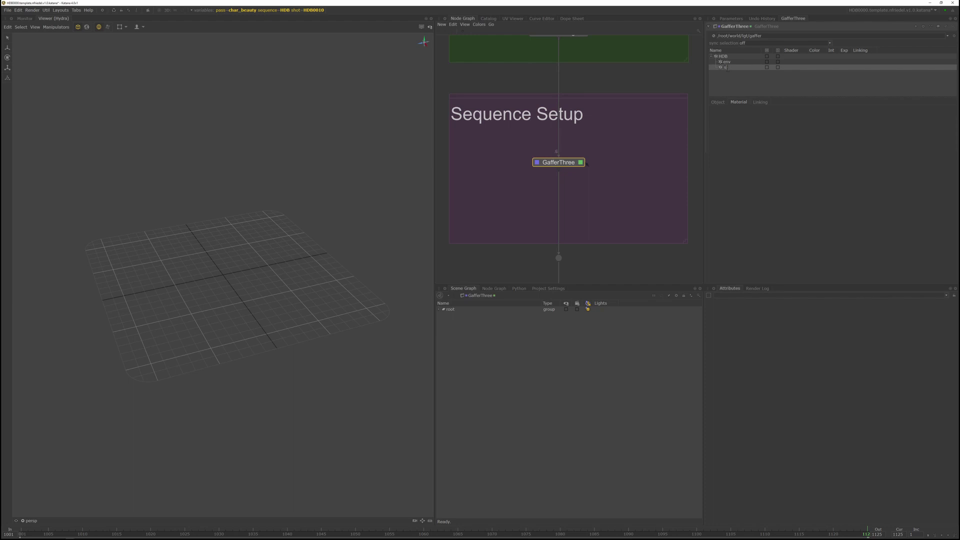
{"action": "type", "text": "setLights"}
{"action": "key", "text": "Return"}
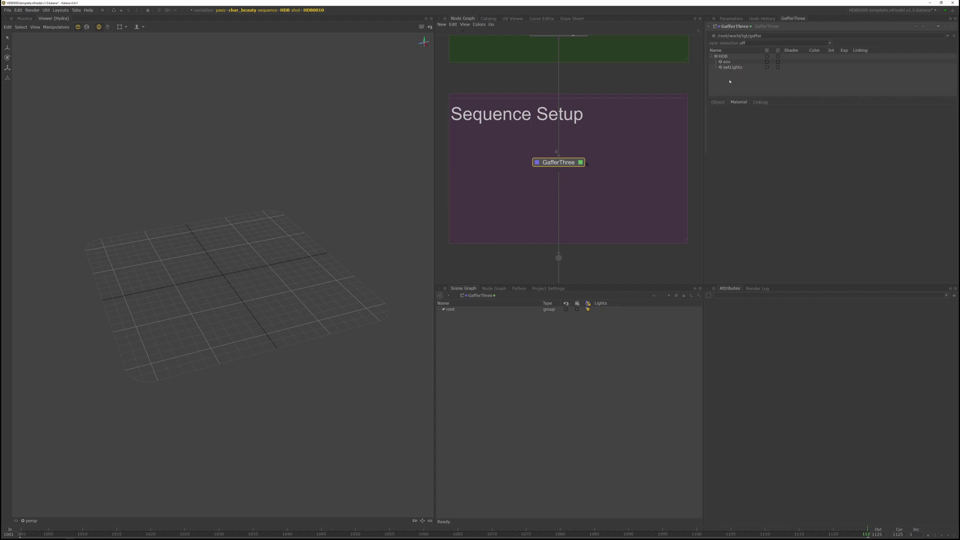
- Expand the scene graph down to the gaffer's HDB rig and inspect the lgt, gaffer, HDB, setLights and env locations
{"action": "left_click", "coordinate": [438, 309]}
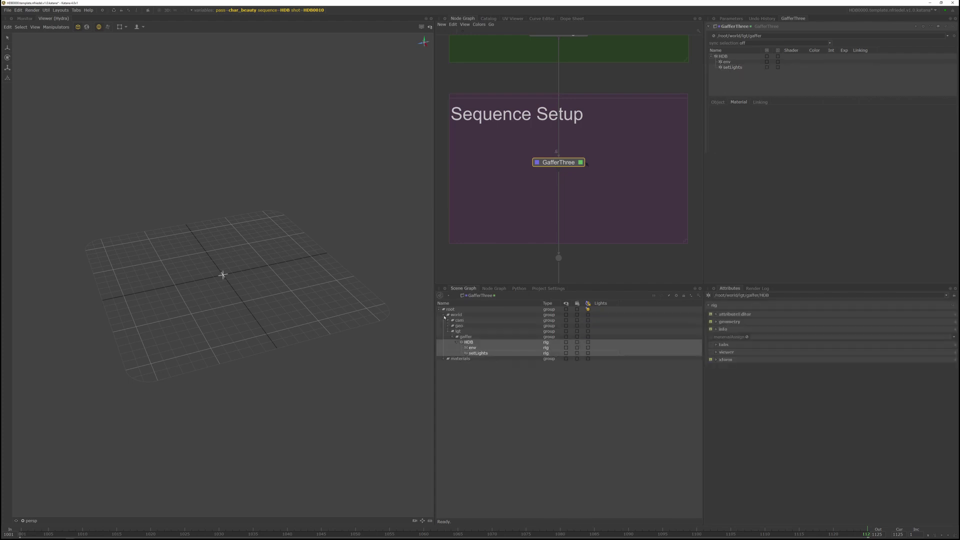
{"action": "left_click", "coordinate": [449, 332]}
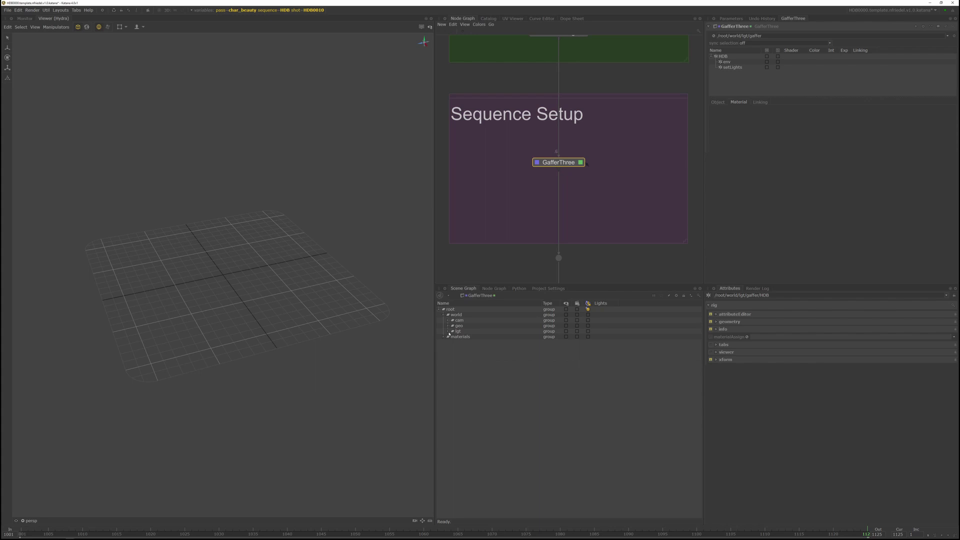
{"action": "left_click", "coordinate": [449, 331]}
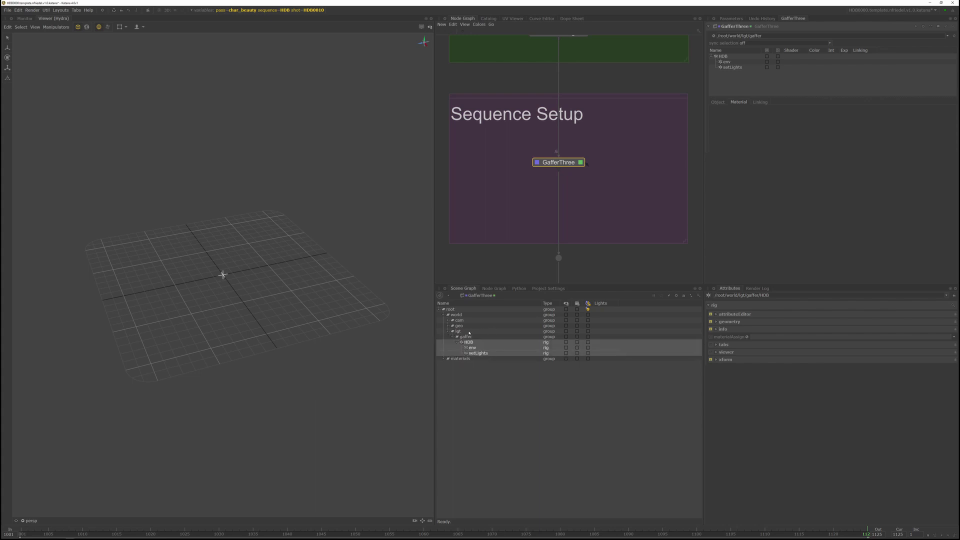
{"action": "left_click", "coordinate": [469, 332]}
{"action": "left_click", "coordinate": [472, 337]}
{"action": "left_click", "coordinate": [473, 342]}
{"action": "left_click", "coordinate": [478, 352]}
{"action": "left_click", "coordinate": [472, 347]}
- Show the translate manipulator on the setLights rig and examine the rig's object transform settings in the gaffer
{"action": "left_click_drag", "start_coordinate": [287, 305], "coordinate": [246, 312], "text": "alt"}
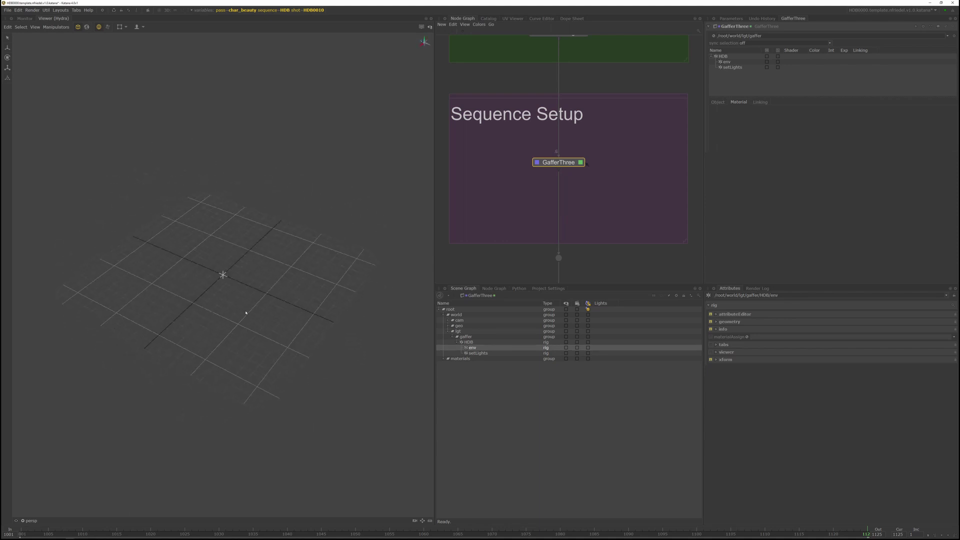
{"action": "left_click", "coordinate": [479, 353]}
{"action": "key", "text": "w"}
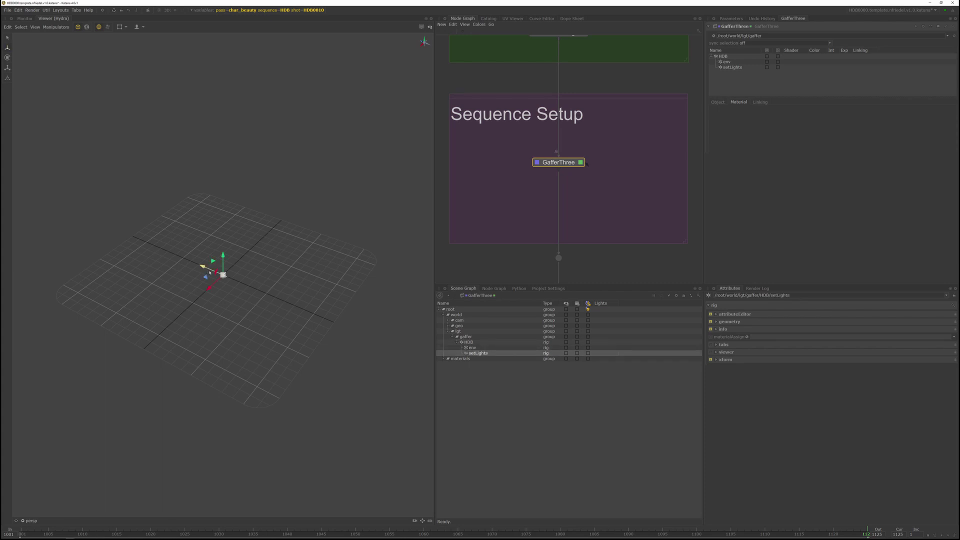
{"action": "left_click", "coordinate": [717, 102]}
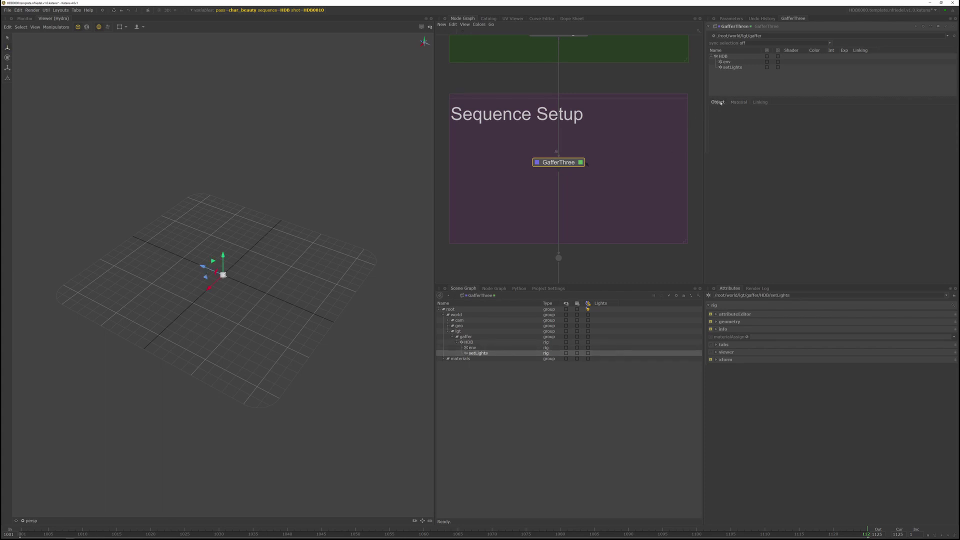
{"action": "left_click", "coordinate": [732, 67]}
{"action": "left_click", "coordinate": [733, 71]}
- Add a 3Delight Environment Light inside the env rig
{"action": "left_click", "coordinate": [734, 63]}
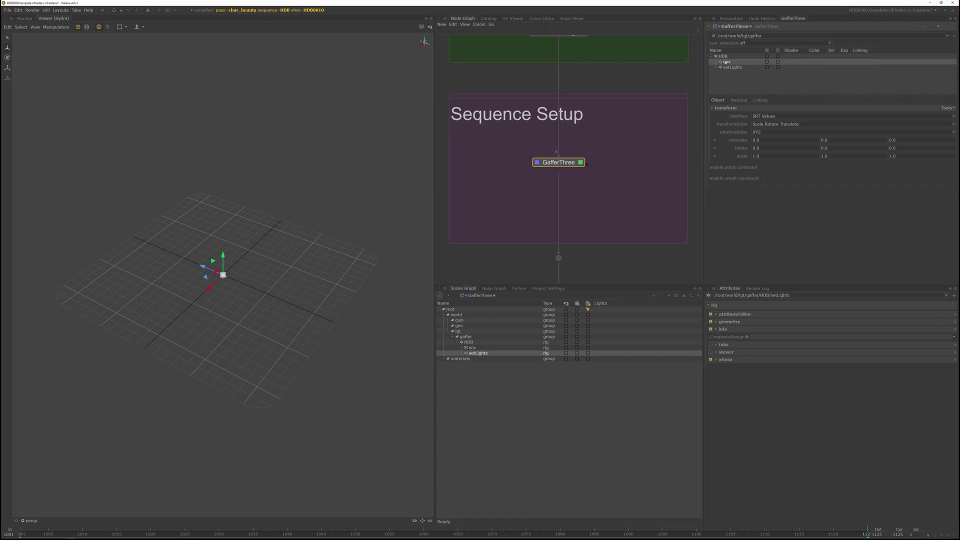
{"action": "right_click", "coordinate": [726, 62]}
{"action": "mouse_move", "coordinate": [730, 72]}
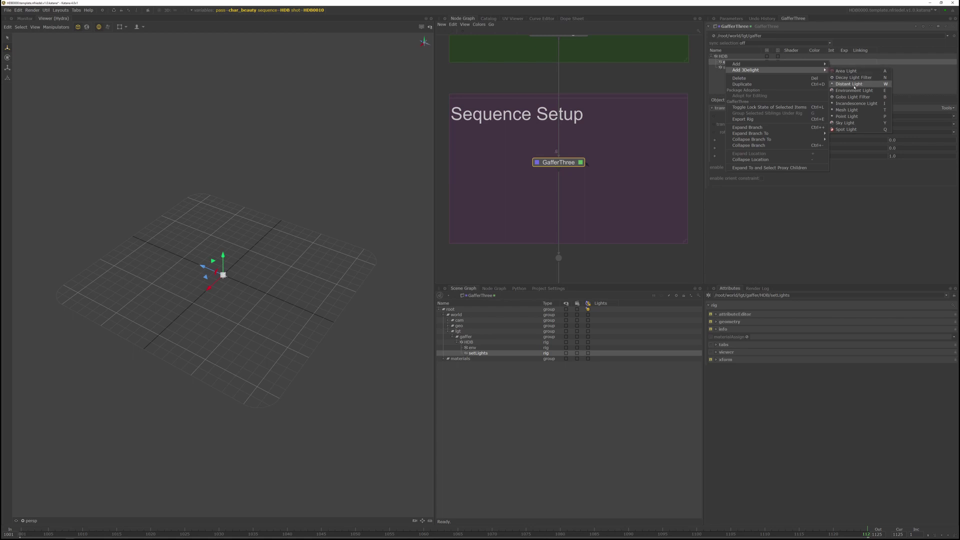
{"action": "mouse_move", "coordinate": [800, 70]}
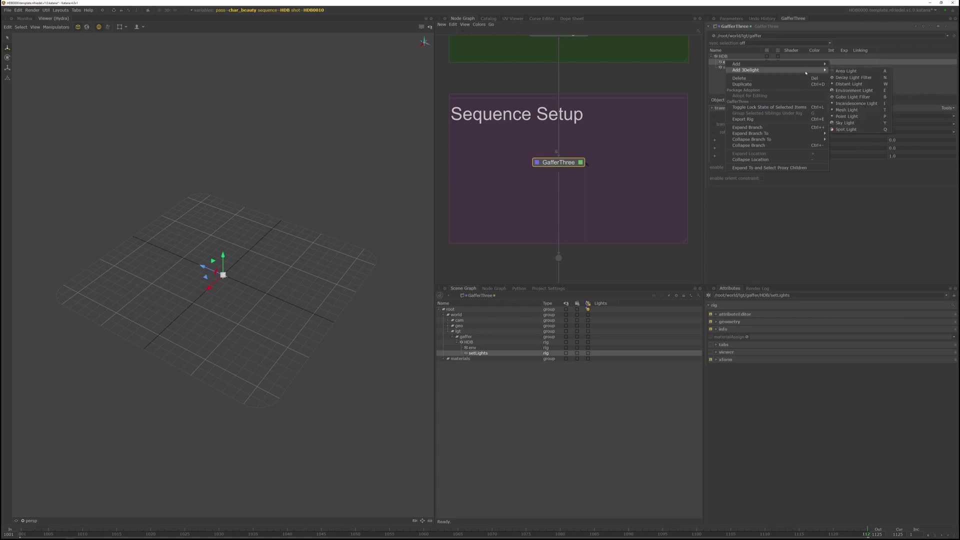
{"action": "left_click", "coordinate": [844, 91]}
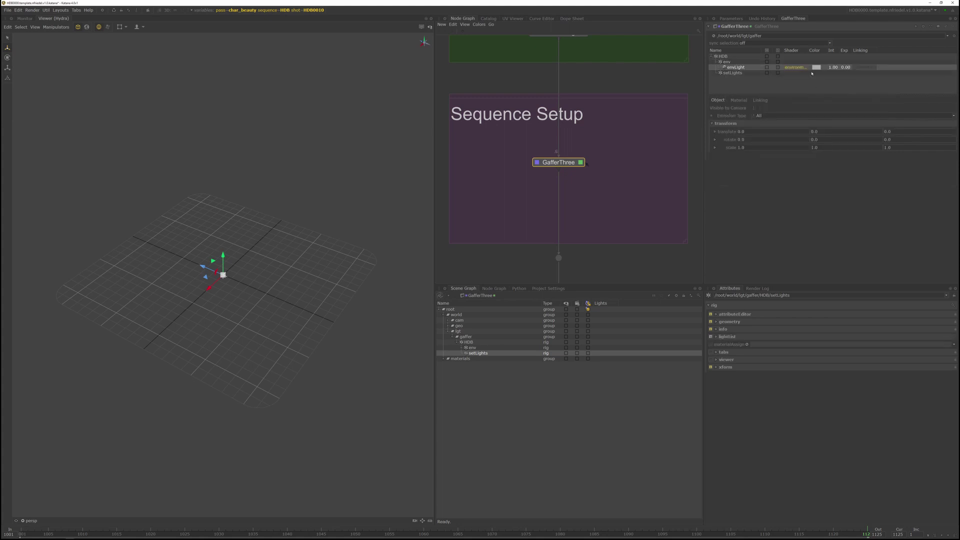
- Assign HDRI01.CC.tdl from the HDRI folder as the image of envLight's environment shader
{"action": "left_click", "coordinate": [744, 101]}
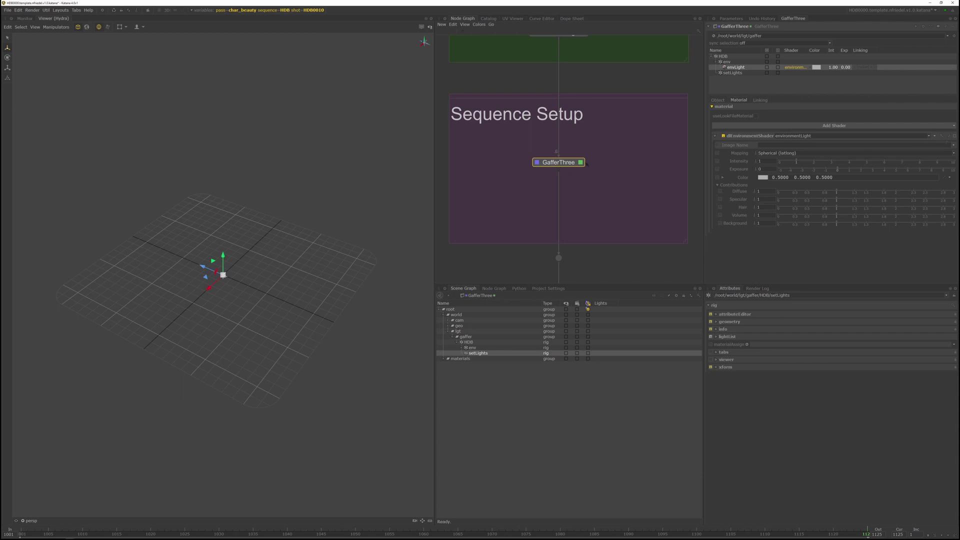
{"action": "left_click", "coordinate": [954, 145]}
{"action": "left_click", "coordinate": [910, 151]}
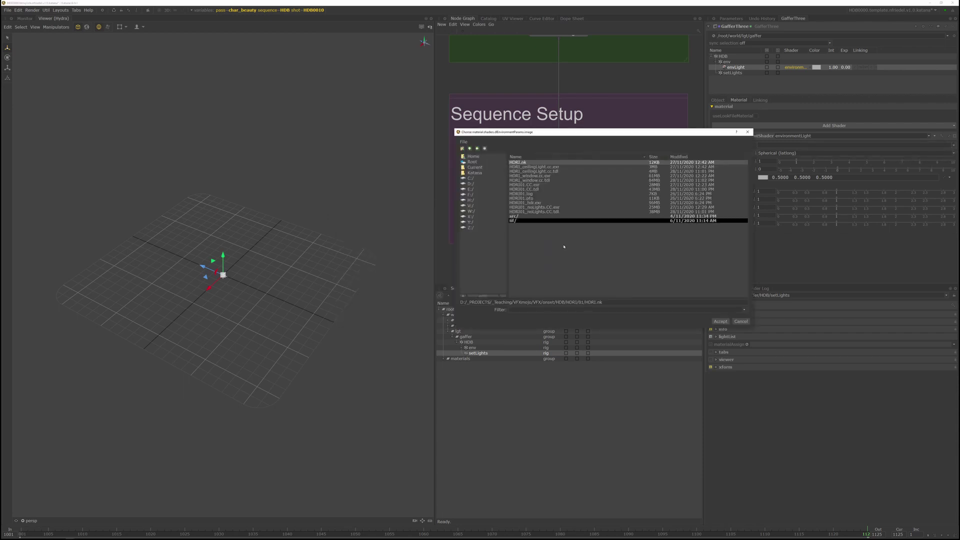
{"action": "left_click", "coordinate": [545, 190]}
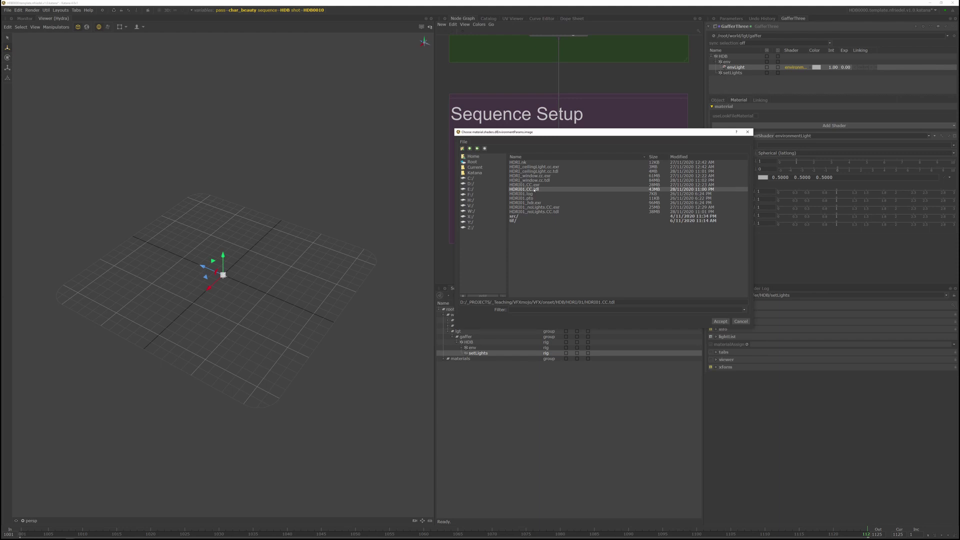
{"action": "left_click", "coordinate": [720, 321]}
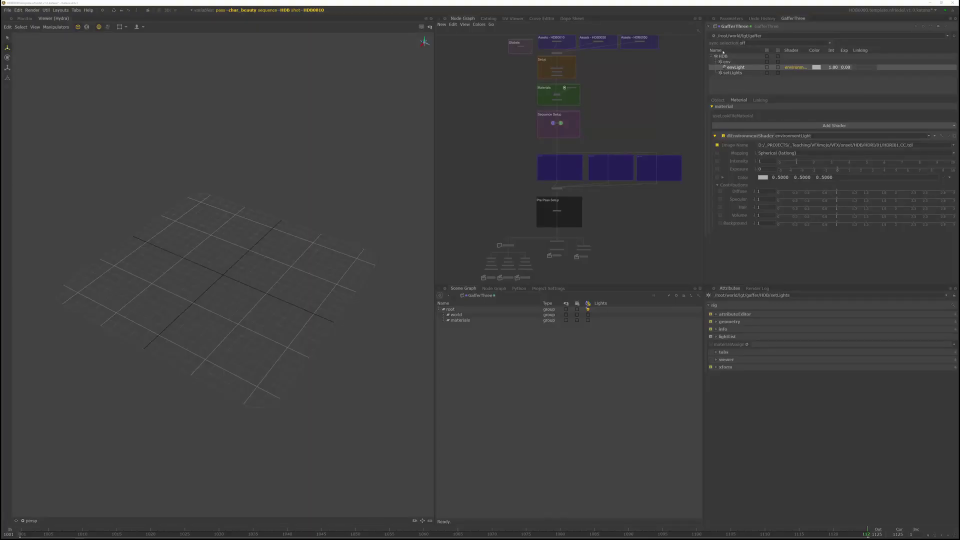
- Switch to Nuke and view the main HDRI branch's final Write output and the second source image's branch
{"action": "middle_click_drag", "start_coordinate": [646, 102], "coordinate": [649, 79]}
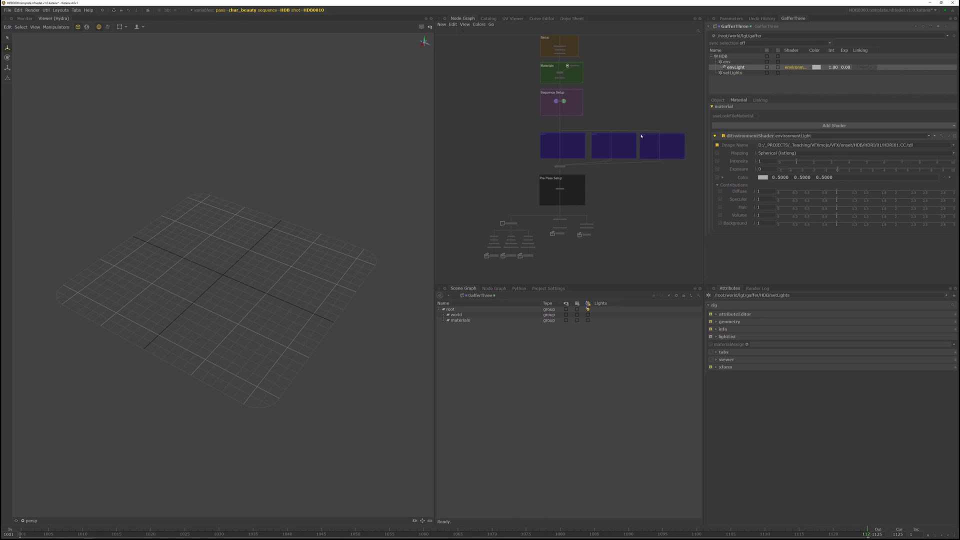
{"action": "key", "text": "alt+Tab"}
{"action": "mouse_move", "coordinate": [460, 418]}
{"action": "middle_mouse_down"}
{"action": "mouse_move", "coordinate": [472, 398]}
{"action": "mouse_move", "coordinate": [471, 415]}
{"action": "middle_mouse_up"}
{"action": "left_click", "coordinate": [370, 520]}
{"action": "key", "text": "1"}
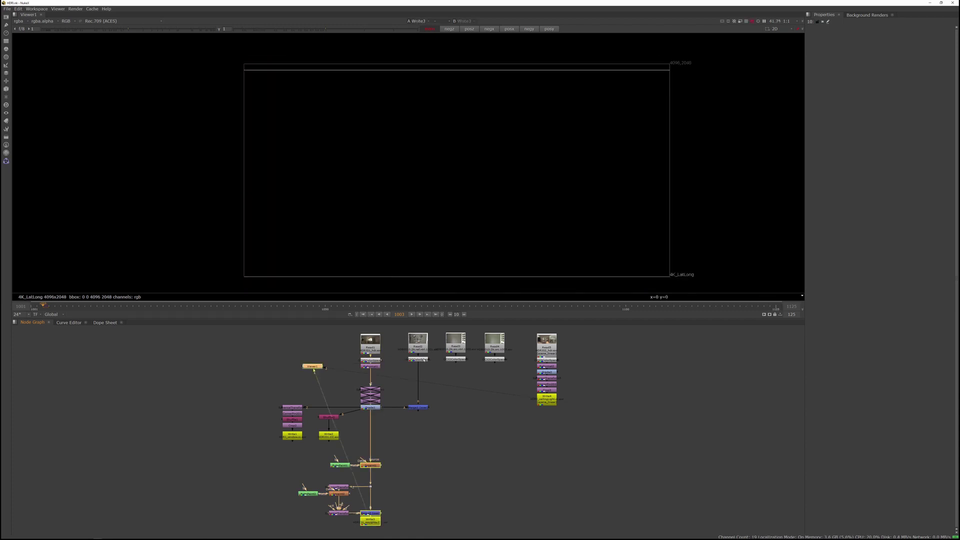
{"action": "left_click", "coordinate": [419, 359]}
{"action": "key", "text": "1"}
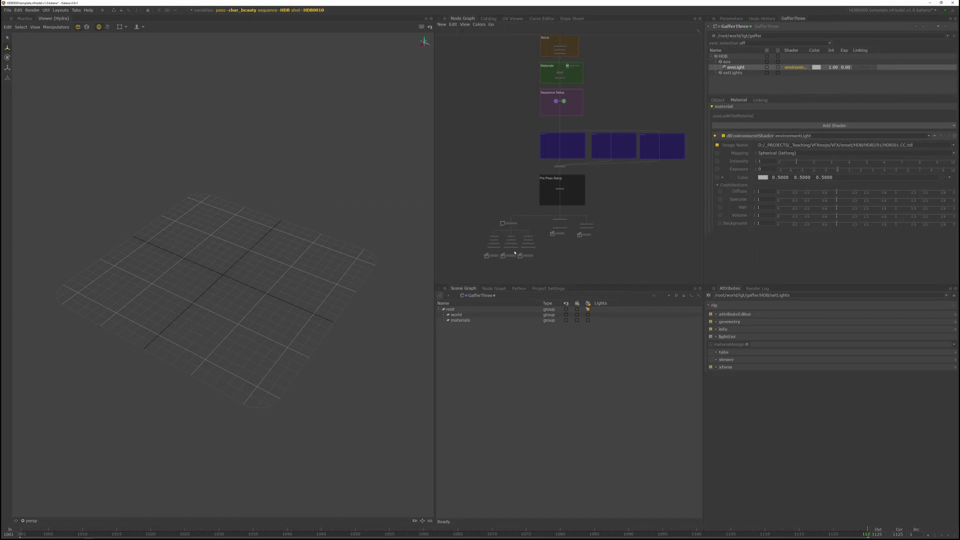
- Back in Katana, view the scene at the chromeSphere render node and inspect greyCam, chromeCam and macbethCam under ref/cam
{"action": "middle_click_drag", "start_coordinate": [514, 252], "coordinate": [616, 238]}
{"action": "scroll", "coordinate": [563, 210], "scroll_direction": "up", "scroll_amount": 5}
{"action": "left_click_drag", "start_coordinate": [659, 235], "coordinate": [496, 76]}
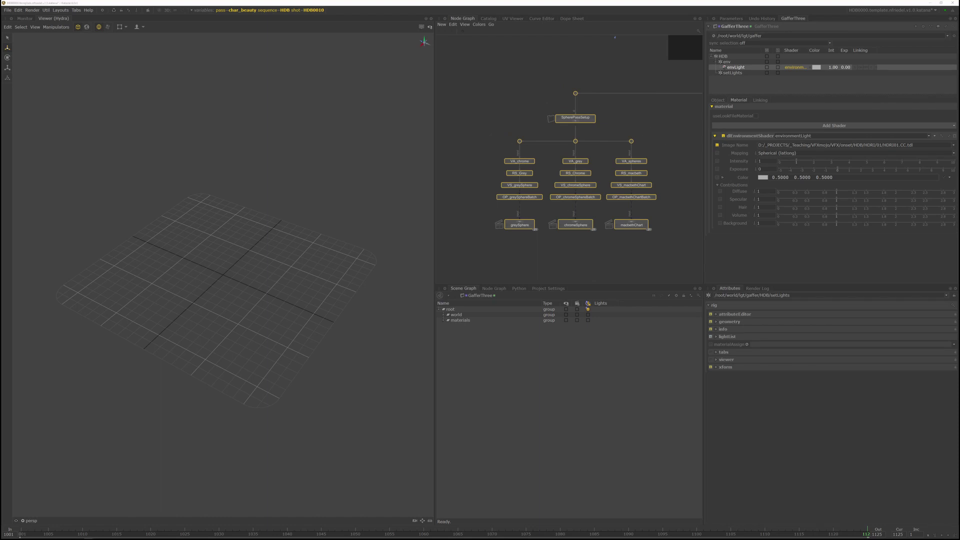
{"action": "scroll", "coordinate": [565, 222], "scroll_direction": "up", "scroll_amount": 3}
{"action": "left_click", "coordinate": [610, 229]}
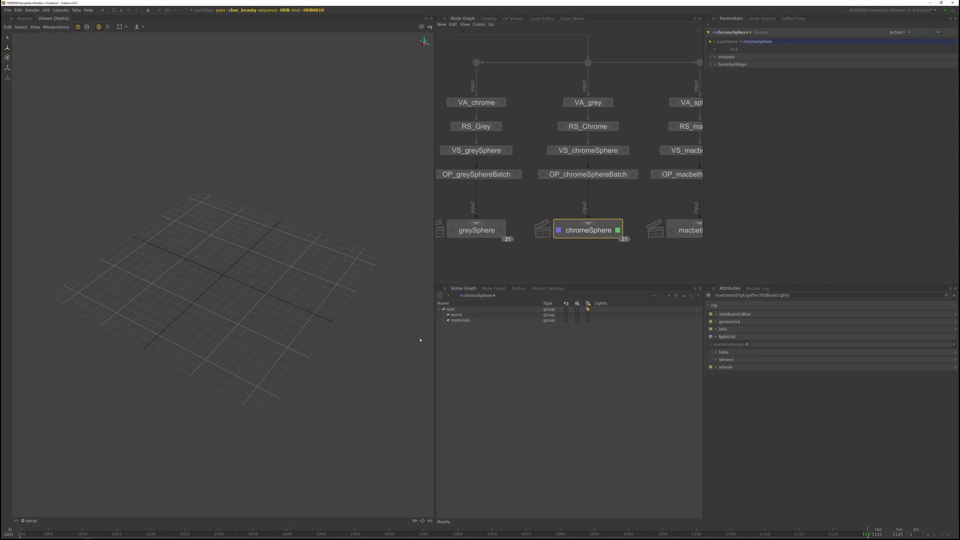
{"action": "double_click", "coordinate": [468, 342]}
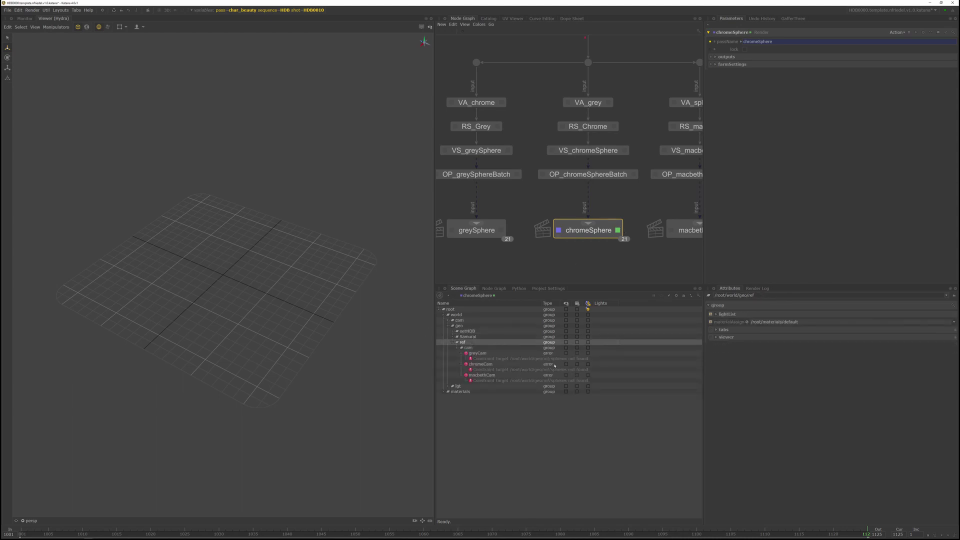
{"action": "left_click", "coordinate": [479, 353]}
{"action": "left_click", "coordinate": [478, 364]}
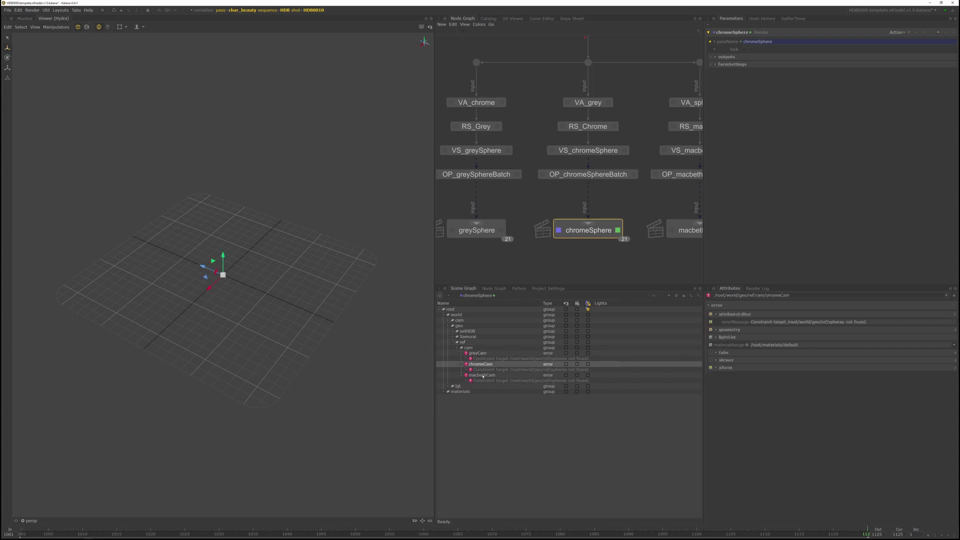
{"action": "left_click", "coordinate": [482, 375]}
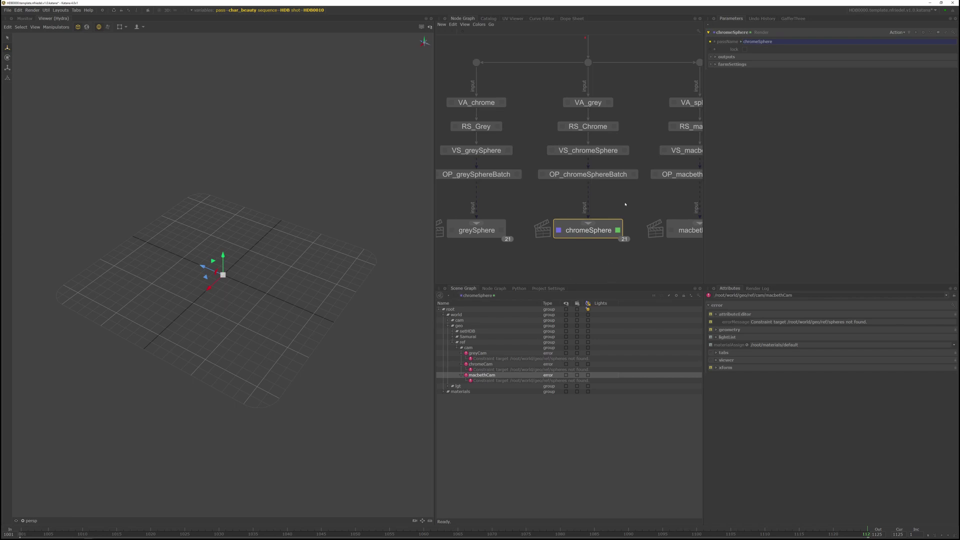
- Import referenceSpheresGeom.katana from the KatanaNodes folder and place its node inside the Setup group
{"action": "scroll", "coordinate": [624, 204], "scroll_direction": "down", "scroll_amount": 8}
{"action": "middle_click_drag", "start_coordinate": [620, 196], "coordinate": [578, 281]}
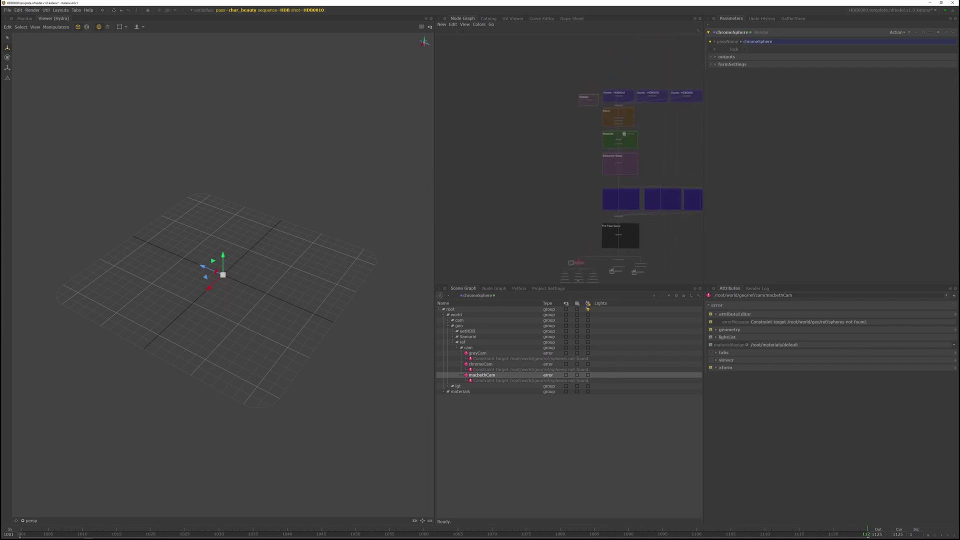
{"action": "scroll", "coordinate": [647, 139], "scroll_direction": "up", "scroll_amount": 6}
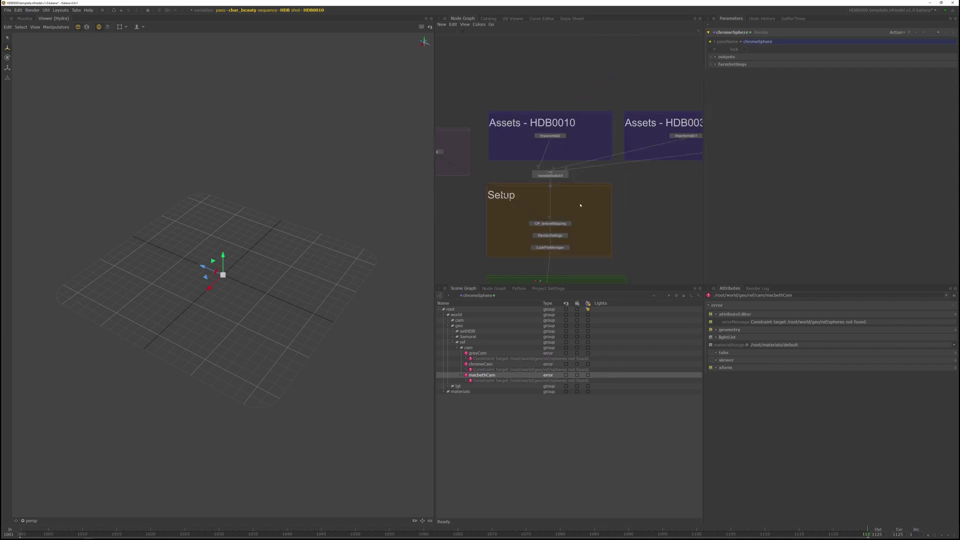
{"action": "middle_click_drag", "start_coordinate": [605, 200], "coordinate": [668, 171]}
{"action": "scroll", "coordinate": [667, 171], "scroll_direction": "down", "scroll_amount": 5}
{"action": "left_click", "coordinate": [7, 10]}
{"action": "left_click", "coordinate": [19, 65]}
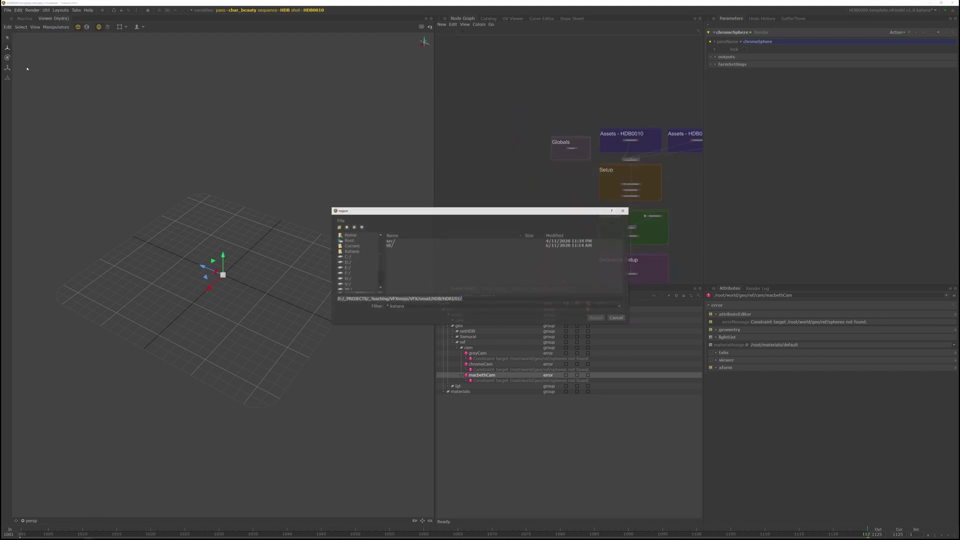
{"action": "left_click", "coordinate": [346, 228]}
{"action": "left_click", "coordinate": [345, 227]}
{"action": "left_click", "coordinate": [345, 227]}
{"action": "left_click", "coordinate": [346, 228]}
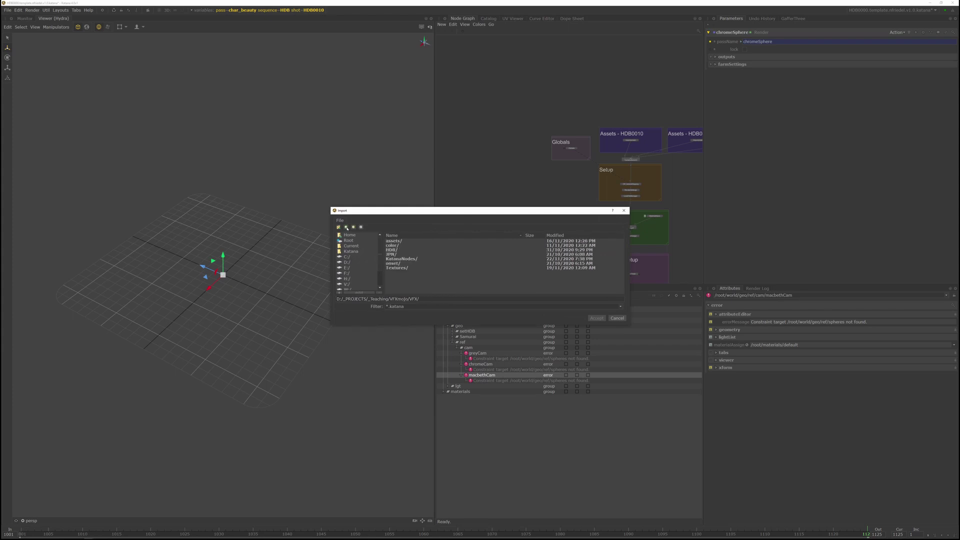
{"action": "double_click", "coordinate": [419, 259]}
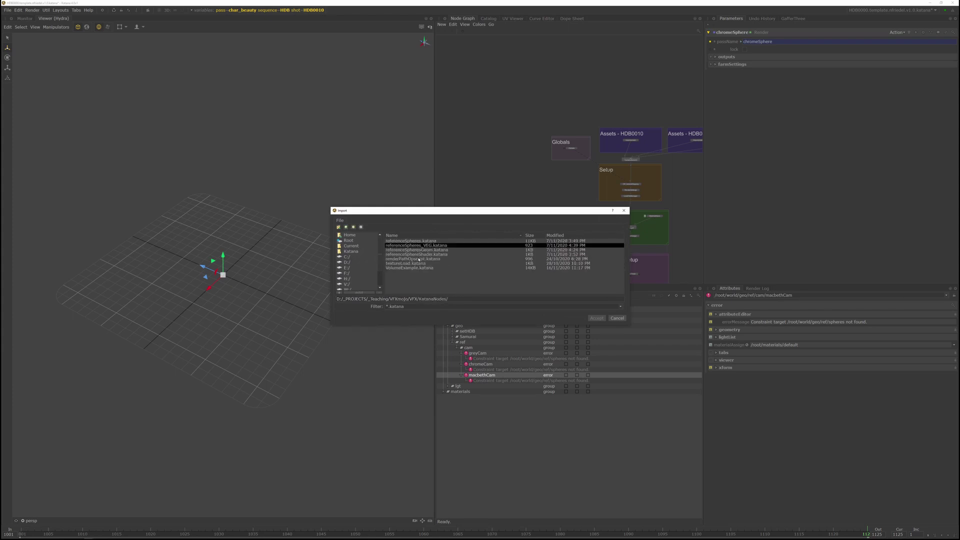
{"action": "left_click", "coordinate": [447, 250]}
{"action": "left_click", "coordinate": [597, 317]}
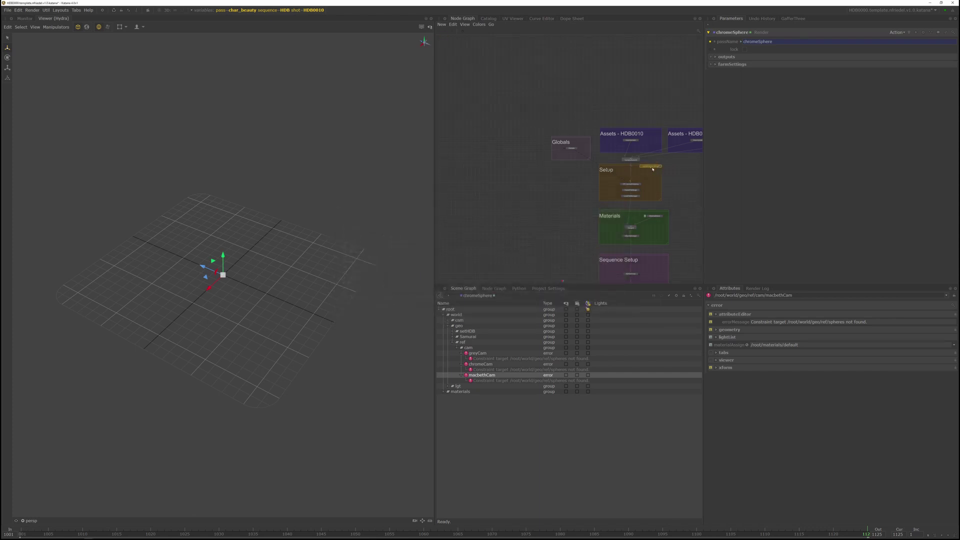
{"action": "left_click", "coordinate": [661, 171]}
- View the sphereGeom_Merge node's scene, expand its spheres location and examine the reference geometry in the viewer
{"action": "scroll", "coordinate": [660, 170], "scroll_direction": "up", "scroll_amount": 3}
{"action": "scroll", "coordinate": [660, 170], "scroll_direction": "up", "scroll_amount": 3}
{"action": "middle_click_drag", "start_coordinate": [659, 171], "coordinate": [697, 131]}
{"action": "left_click", "coordinate": [681, 131]}
{"action": "key", "text": "e"}
{"action": "key", "text": "v"}
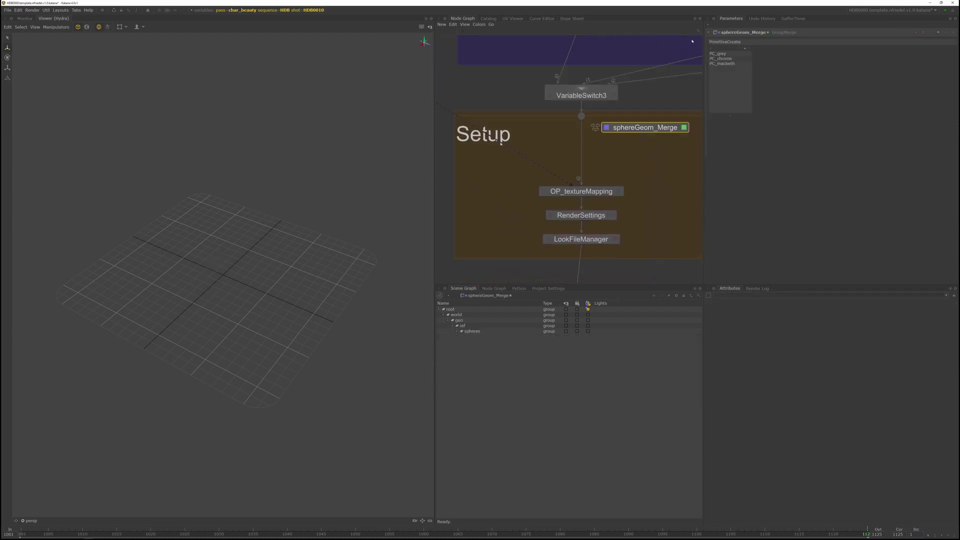
{"action": "left_click", "coordinate": [474, 332]}
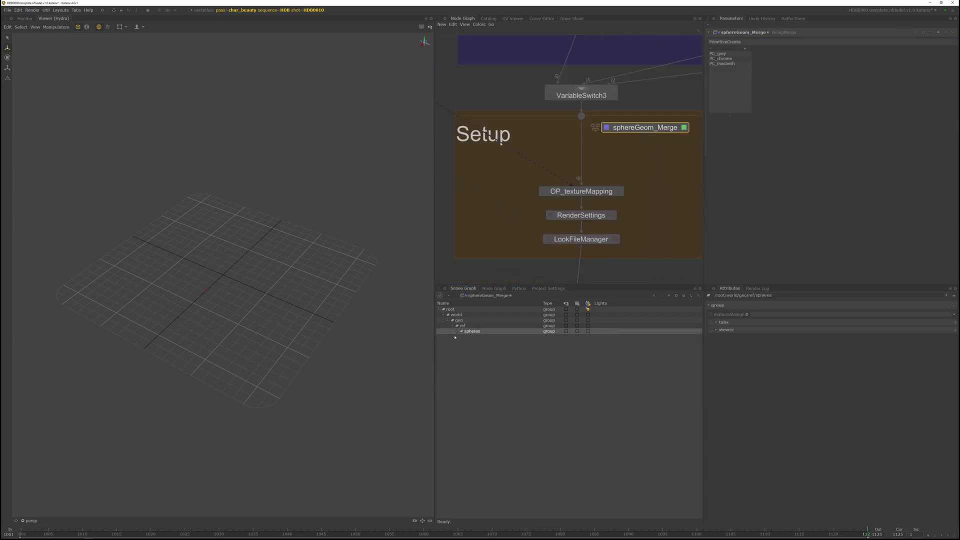
{"action": "left_click", "coordinate": [456, 331]}
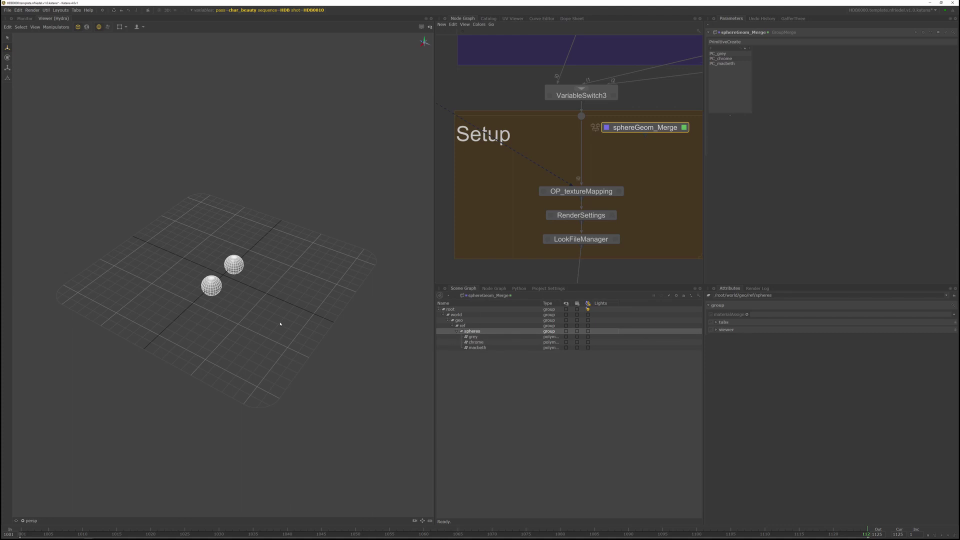
{"action": "left_click_drag", "start_coordinate": [256, 325], "coordinate": [175, 270], "text": "alt"}
{"action": "scroll", "coordinate": [246, 313], "scroll_direction": "up", "scroll_amount": 4}
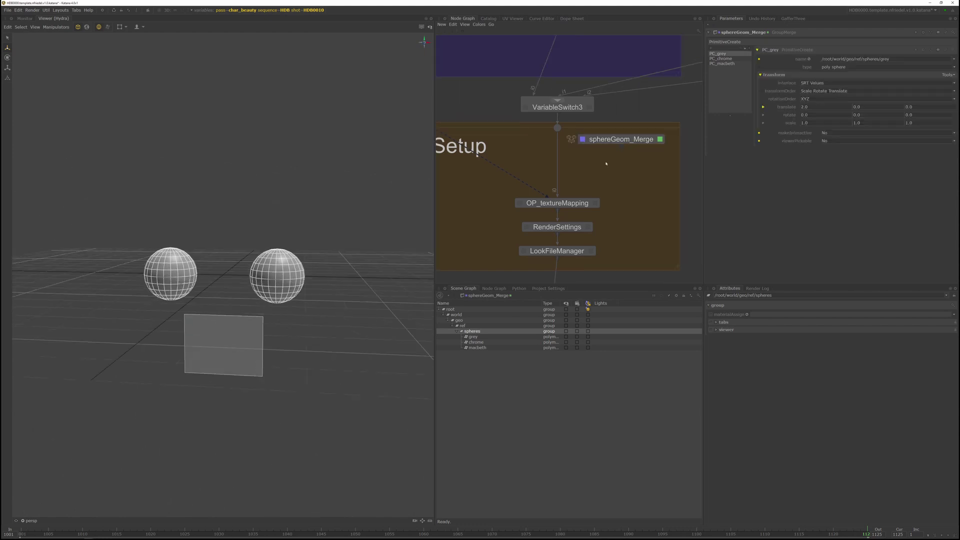
- Insert a Merge node above OP_textureMapping in the Setup group and connect sphereGeom_Merge to it
{"action": "key", "text": "Tab"}
{"action": "type", "text": "merg"}
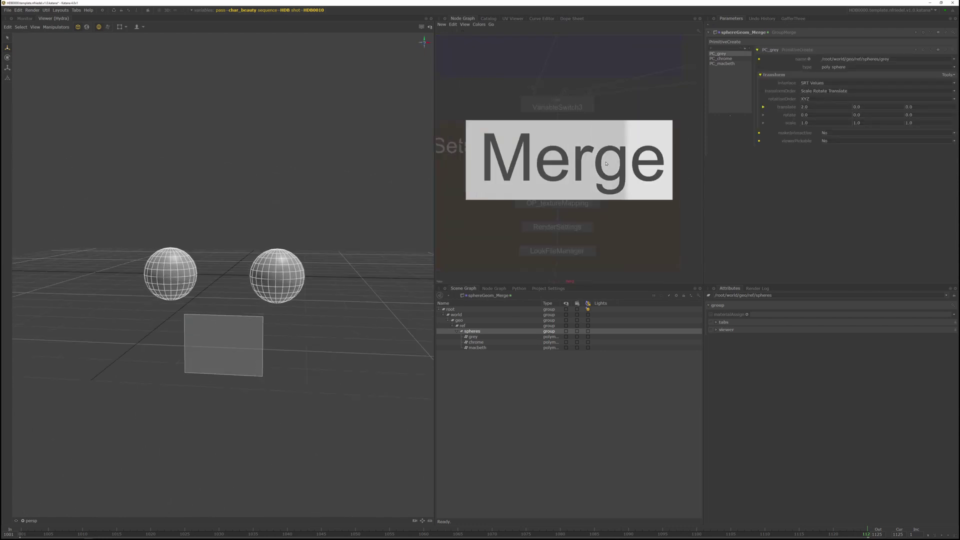
{"action": "key", "text": "Return"}
{"action": "left_click", "coordinate": [557, 171]}
{"action": "left_click", "coordinate": [557, 172]}
{"action": "left_click_drag", "start_coordinate": [558, 175], "coordinate": [558, 183]}
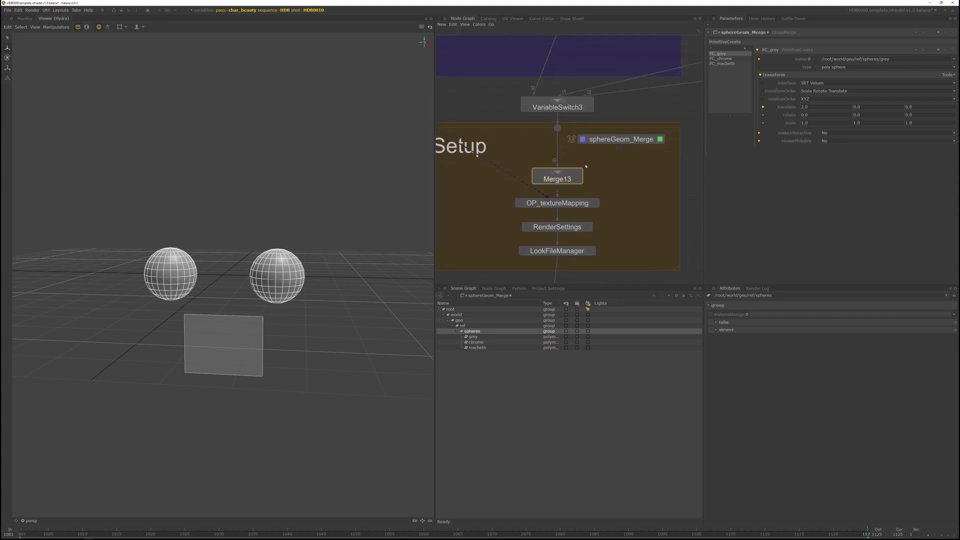
{"action": "left_click_drag", "start_coordinate": [618, 145], "coordinate": [561, 177]}
- View the scene at the chromeSphere render node and check the reference spheres, chart and cameras
{"action": "scroll", "coordinate": [659, 185], "scroll_direction": "down", "scroll_amount": 10}
{"action": "middle_click_drag", "start_coordinate": [658, 185], "coordinate": [662, 76]}
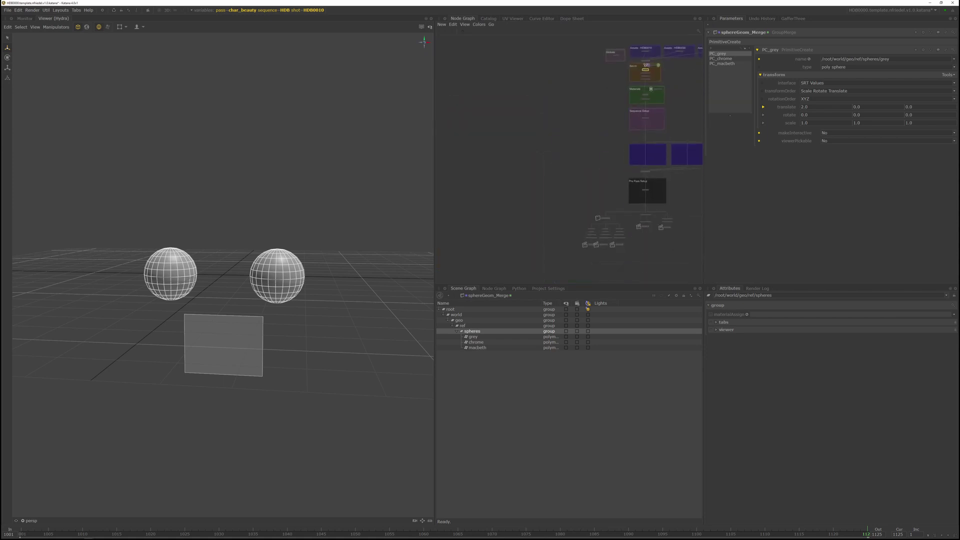
{"action": "scroll", "coordinate": [598, 227], "scroll_direction": "up", "scroll_amount": 5}
{"action": "left_click_drag", "start_coordinate": [608, 268], "coordinate": [617, 267]}
{"action": "key", "text": "e"}
{"action": "key", "text": "v"}
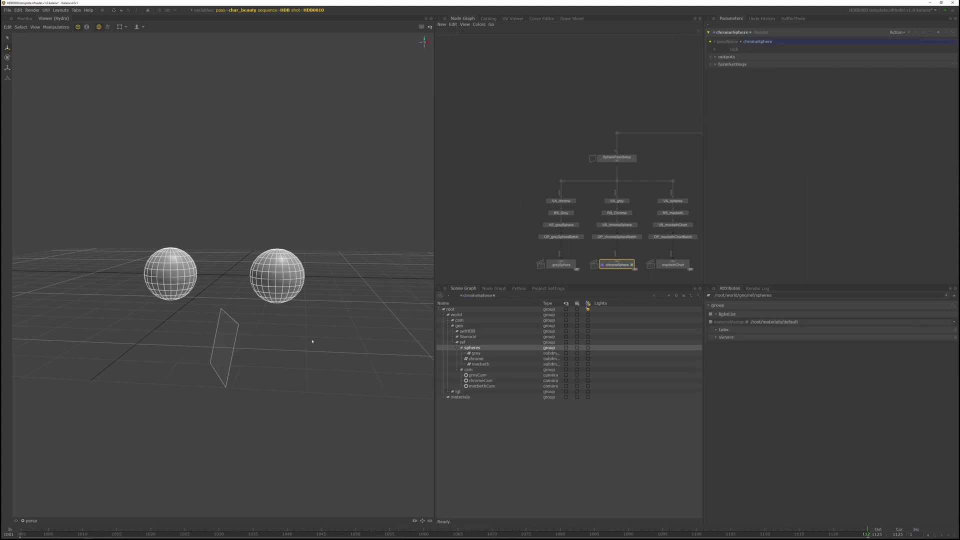
{"action": "scroll", "coordinate": [310, 341], "scroll_direction": "down", "scroll_amount": 6}
{"action": "scroll", "coordinate": [302, 339], "scroll_direction": "up", "scroll_amount": 4}
{"action": "left_click_drag", "start_coordinate": [278, 322], "coordinate": [319, 321], "text": "alt"}
- Import referenceSphereShader.katana from the KatanaNodes folder and place its material stack node inside the Materials group
{"action": "scroll", "coordinate": [620, 143], "scroll_direction": "down", "scroll_amount": 8}
{"action": "middle_click_drag", "start_coordinate": [620, 143], "coordinate": [588, 203]}
{"action": "scroll", "coordinate": [610, 137], "scroll_direction": "up", "scroll_amount": 5}
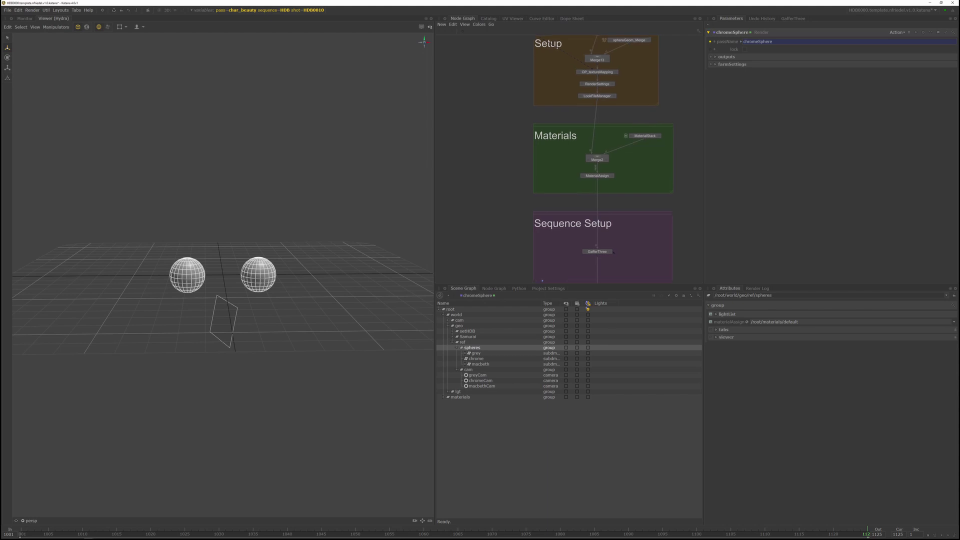
{"action": "scroll", "coordinate": [640, 172], "scroll_direction": "down", "scroll_amount": 5}
{"action": "scroll", "coordinate": [642, 169], "scroll_direction": "up", "scroll_amount": 5}
{"action": "left_click", "coordinate": [7, 10]}
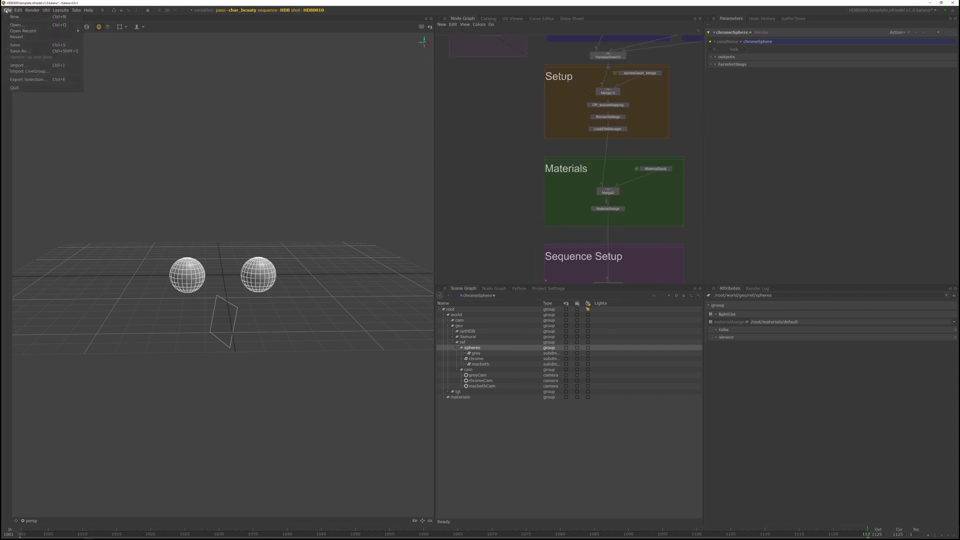
{"action": "left_click", "coordinate": [33, 65]}
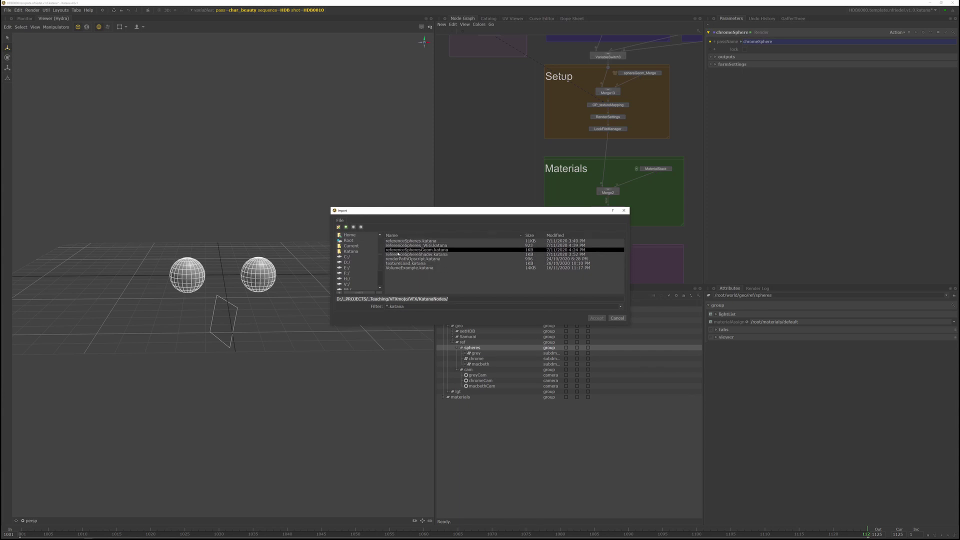
{"action": "left_click", "coordinate": [415, 256]}
{"action": "left_click", "coordinate": [594, 318]}
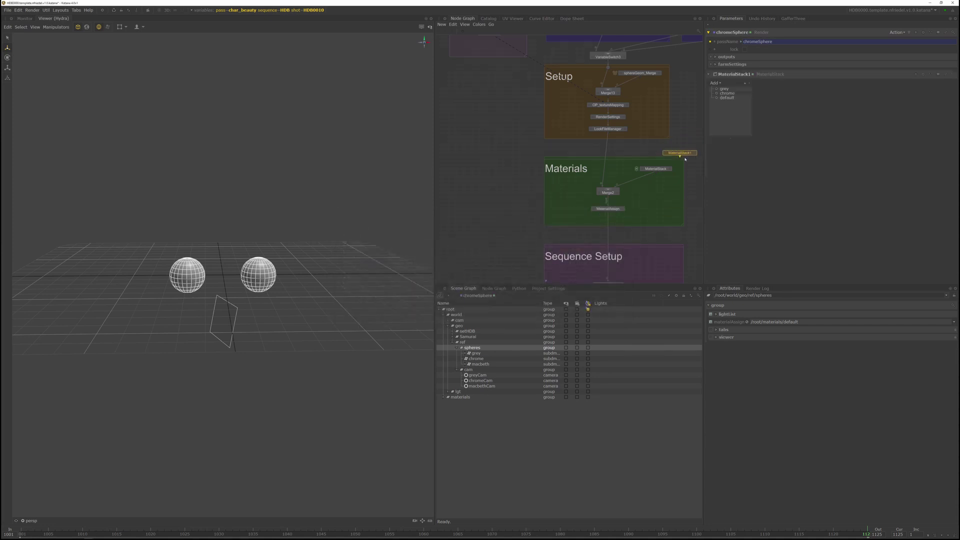
{"action": "middle_click_drag", "start_coordinate": [677, 191], "coordinate": [622, 209]}
{"action": "left_click", "coordinate": [621, 207]}
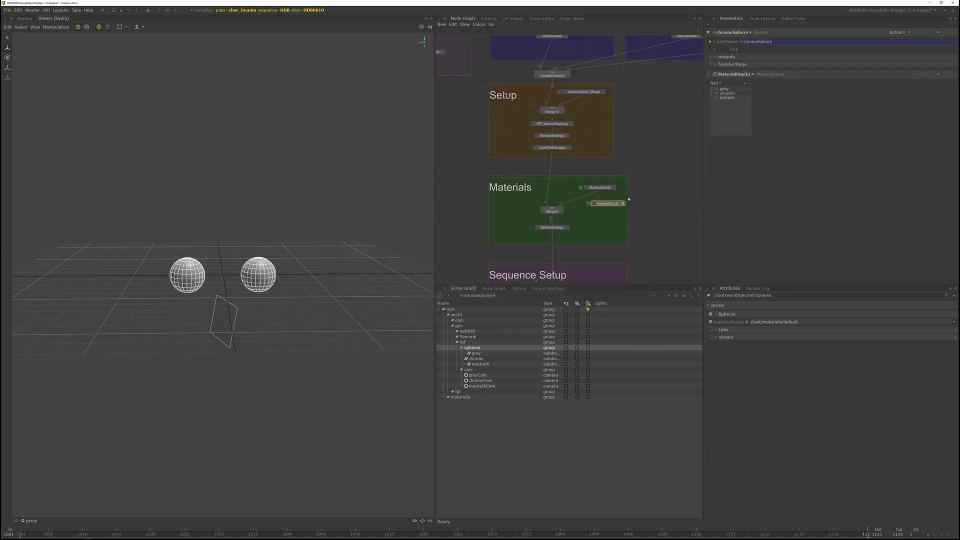
- Check the default material in MaterialStack1, delete the old MaterialStack node and connect MaterialStack1 to Merge2 instead
{"action": "left_click", "coordinate": [727, 98]}
{"action": "scroll", "coordinate": [609, 201], "scroll_direction": "up", "scroll_amount": 4}
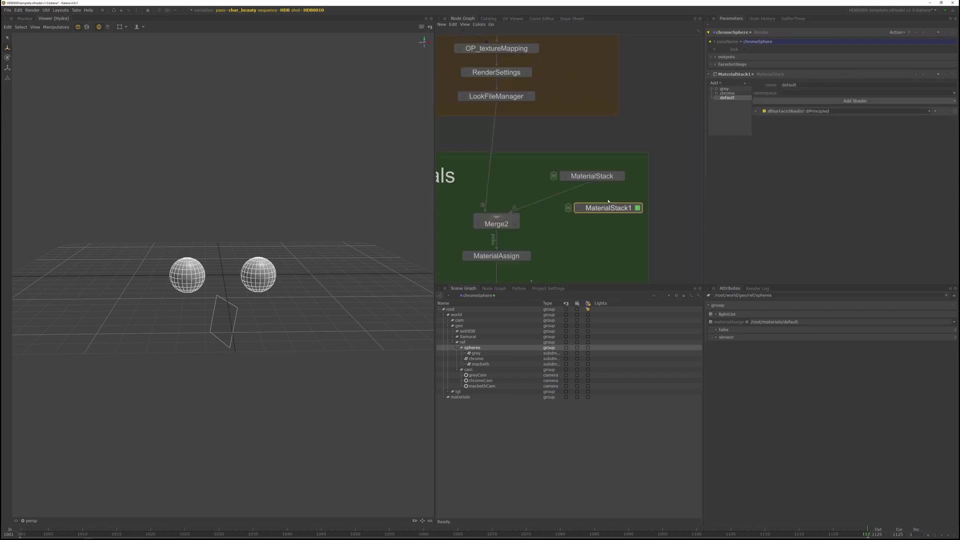
{"action": "left_click", "coordinate": [609, 181]}
{"action": "key", "text": "Delete"}
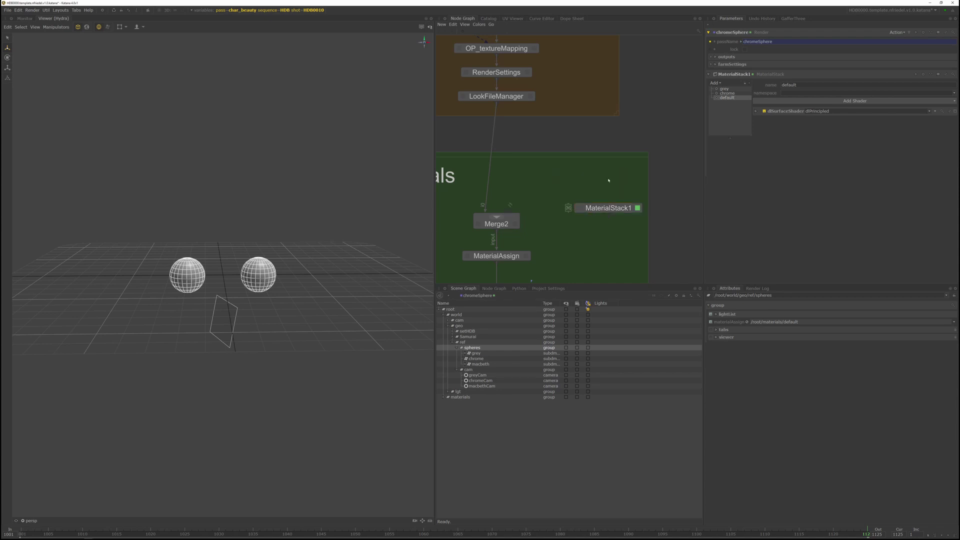
{"action": "left_click_drag", "start_coordinate": [609, 211], "coordinate": [593, 179]}
{"action": "key", "text": "grave"}
{"action": "left_click", "coordinate": [511, 209]}
- View and edit the MaterialStack1 node and rename it to MaterialStack
{"action": "key", "text": "e"}
{"action": "key", "text": "v"}
{"action": "left_click", "coordinate": [746, 32]}
{"action": "key", "text": "BackSpace"}
{"action": "key", "text": "Return"}
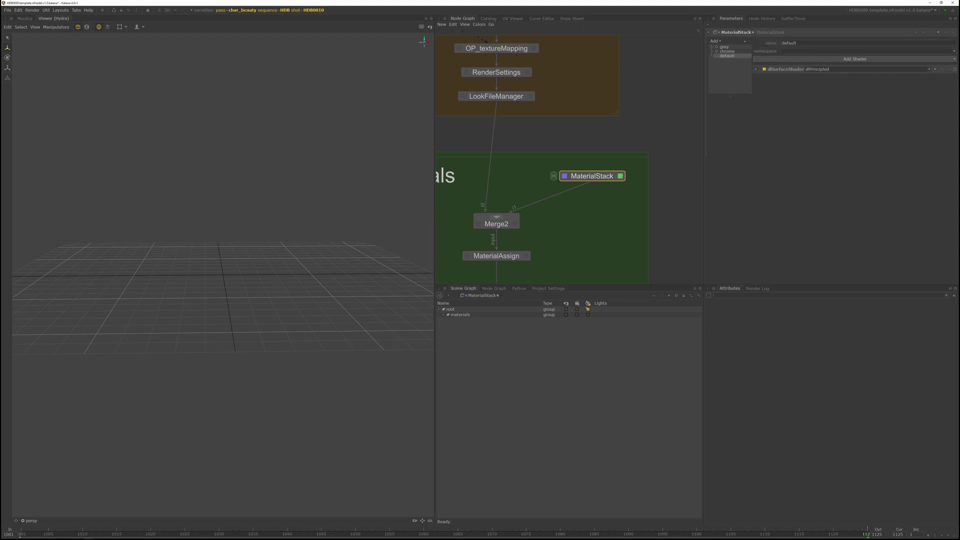
{"action": "middle_click_drag", "start_coordinate": [674, 124], "coordinate": [668, 137]}
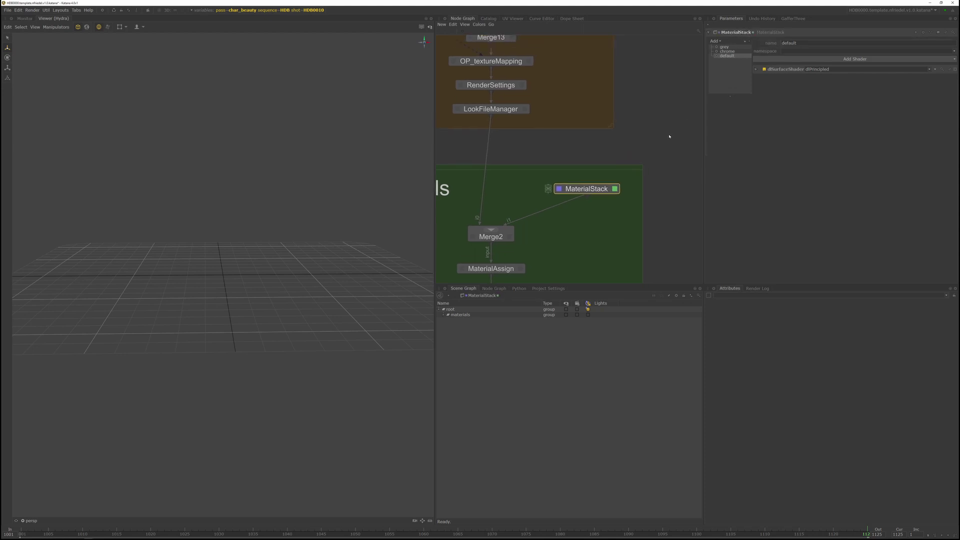
- Examine the base shader settings of the grey and chrome materials in the MaterialStack node
{"action": "left_click", "coordinate": [730, 47]}
{"action": "left_click", "coordinate": [755, 69]}
{"action": "left_click", "coordinate": [759, 79]}
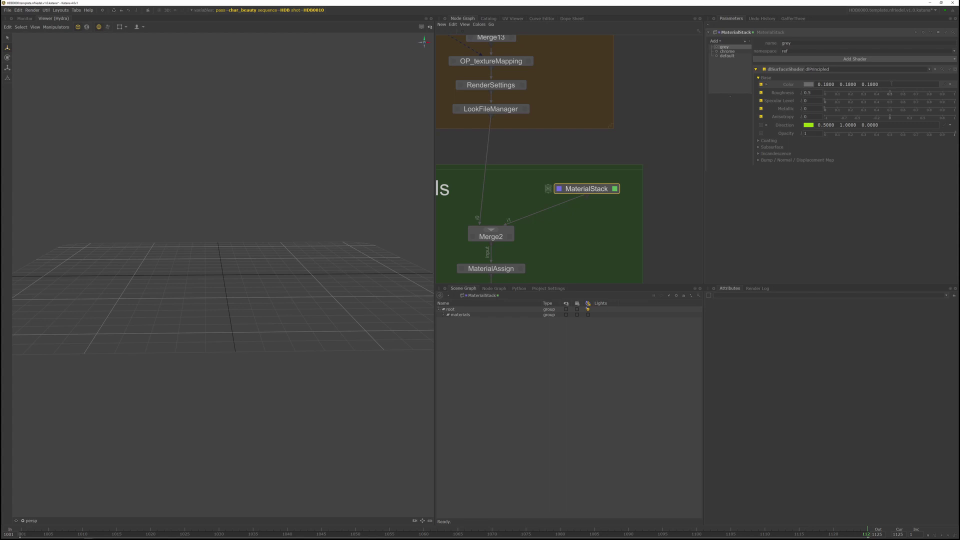
{"action": "left_click_drag", "start_coordinate": [891, 84], "coordinate": [812, 85]}
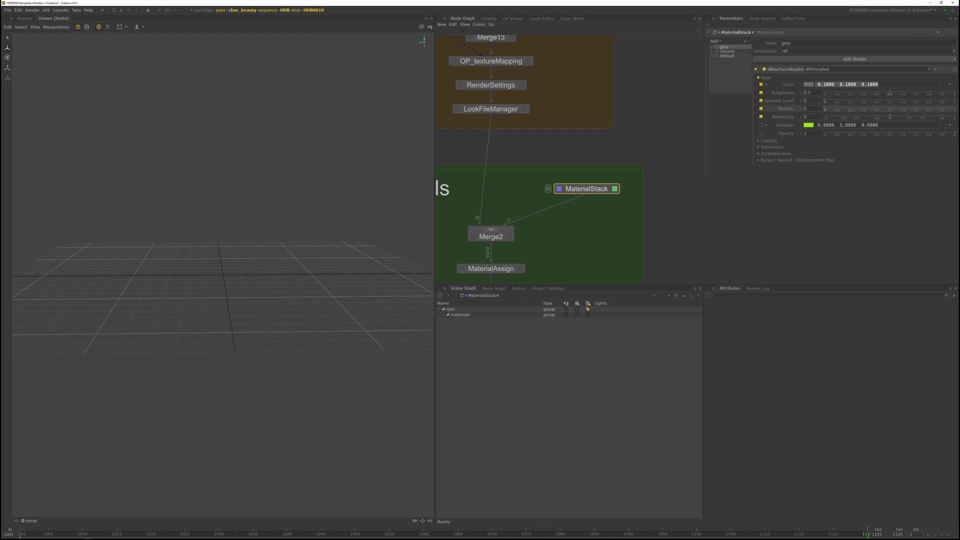
{"action": "left_click", "coordinate": [727, 51]}
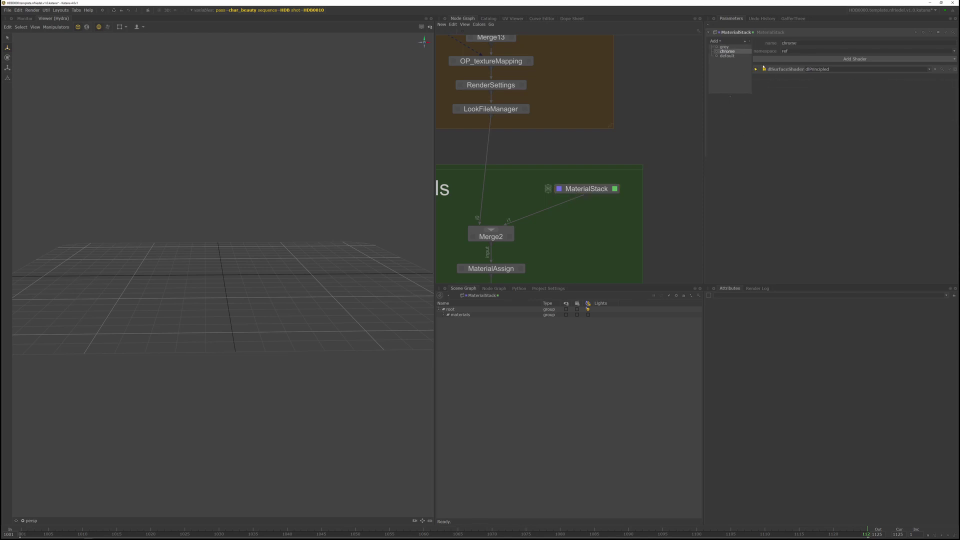
{"action": "left_click", "coordinate": [758, 69]}
{"action": "left_click", "coordinate": [757, 78]}
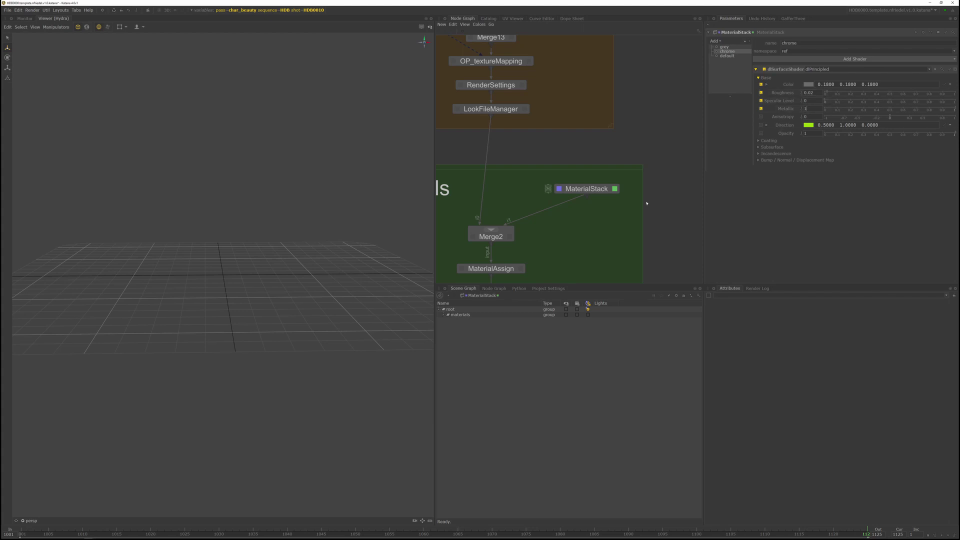
- View the scene at the SpherePassSetup node and open the group to look over its internal node network
{"action": "middle_click_drag", "start_coordinate": [630, 214], "coordinate": [664, 147]}
{"action": "scroll", "coordinate": [633, 188], "scroll_direction": "down", "scroll_amount": 6}
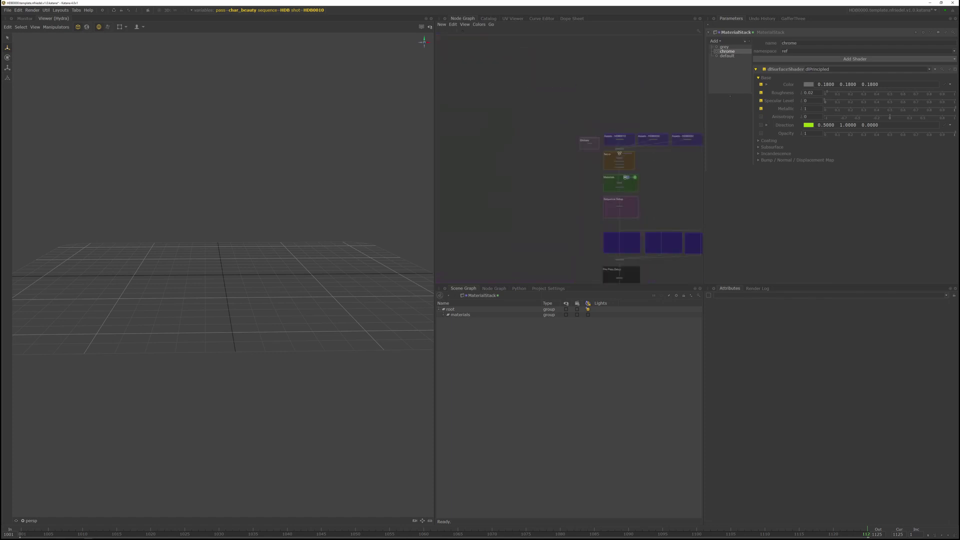
{"action": "middle_click_drag", "start_coordinate": [631, 222], "coordinate": [671, 56]}
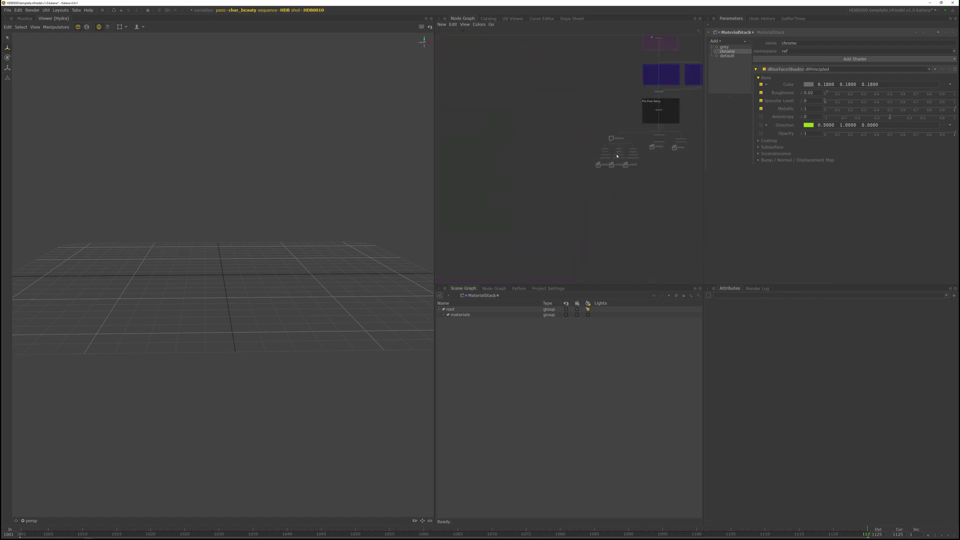
{"action": "scroll", "coordinate": [617, 135], "scroll_direction": "up", "scroll_amount": 5}
{"action": "scroll", "coordinate": [617, 128], "scroll_direction": "up", "scroll_amount": 6}
{"action": "middle_click_drag", "start_coordinate": [649, 116], "coordinate": [624, 132]}
{"action": "scroll", "coordinate": [623, 132], "scroll_direction": "down", "scroll_amount": 3}
{"action": "scroll", "coordinate": [593, 111], "scroll_direction": "up", "scroll_amount": 3}
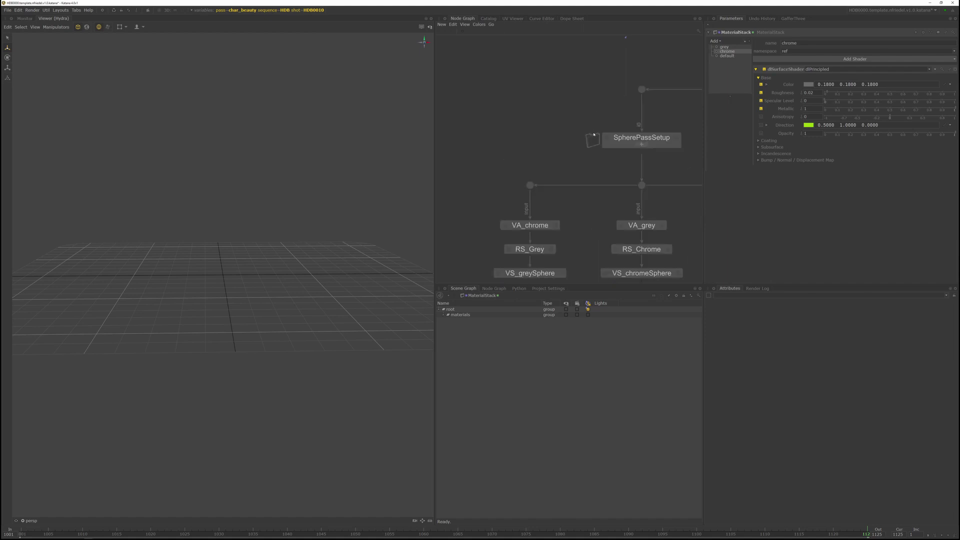
{"action": "double_click", "coordinate": [663, 142]}
{"action": "middle_click", "coordinate": [661, 142], "text": "ctrl"}
{"action": "scroll", "coordinate": [656, 147], "scroll_direction": "down", "scroll_amount": 4}
{"action": "middle_click_drag", "start_coordinate": [655, 148], "coordinate": [623, 176]}
{"action": "scroll", "coordinate": [622, 175], "scroll_direction": "down", "scroll_amount": 3}
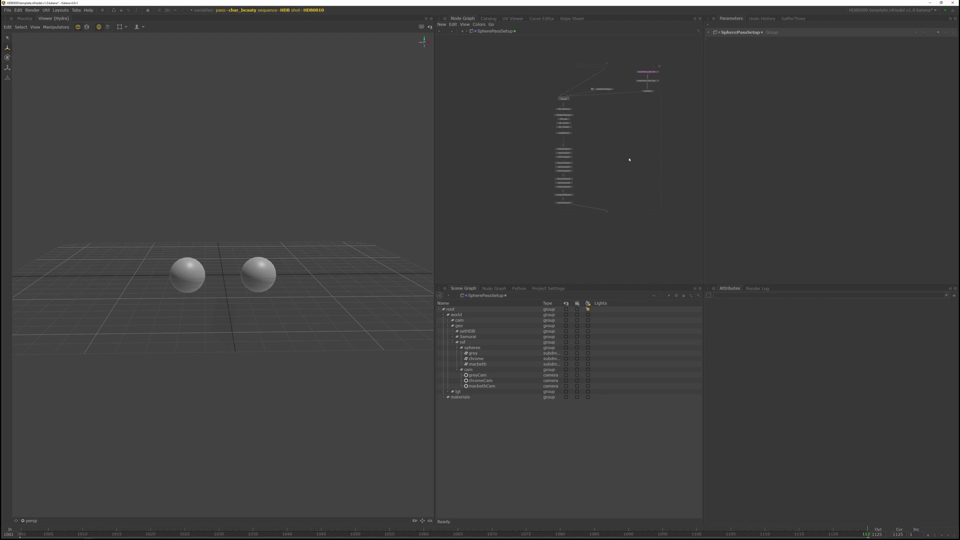
- View and edit the sphereCamMerge node inside SpherePassSetup to check the cameras it creates
{"action": "middle_click_drag", "start_coordinate": [625, 115], "coordinate": [623, 135]}
{"action": "scroll", "coordinate": [643, 113], "scroll_direction": "up", "scroll_amount": 5}
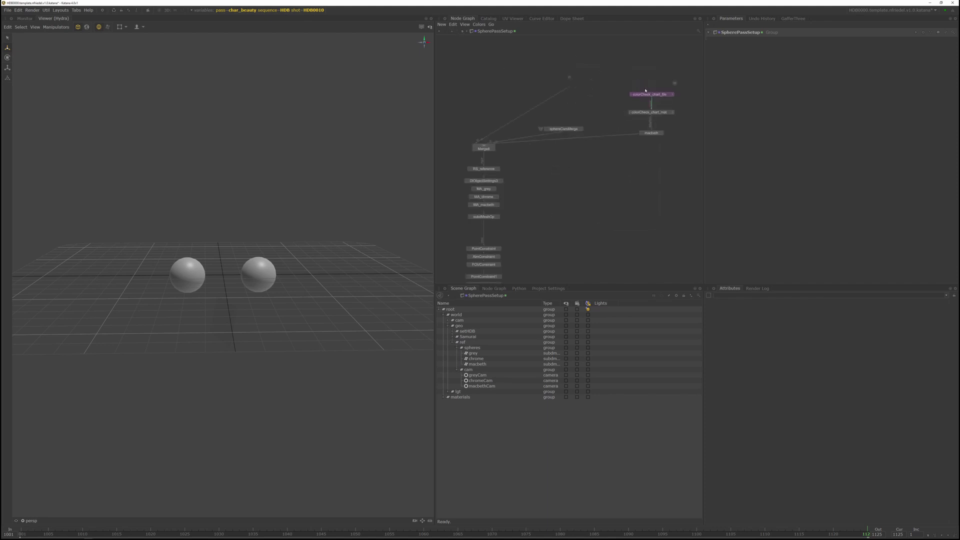
{"action": "middle_click_drag", "start_coordinate": [586, 168], "coordinate": [638, 132]}
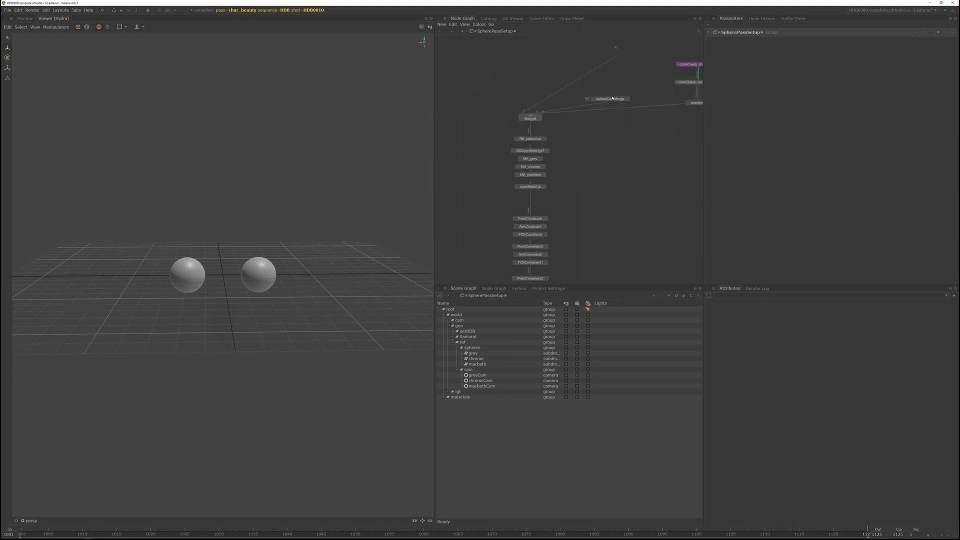
{"action": "left_click", "coordinate": [610, 99]}
{"action": "key", "text": "e"}
{"action": "key", "text": "v"}
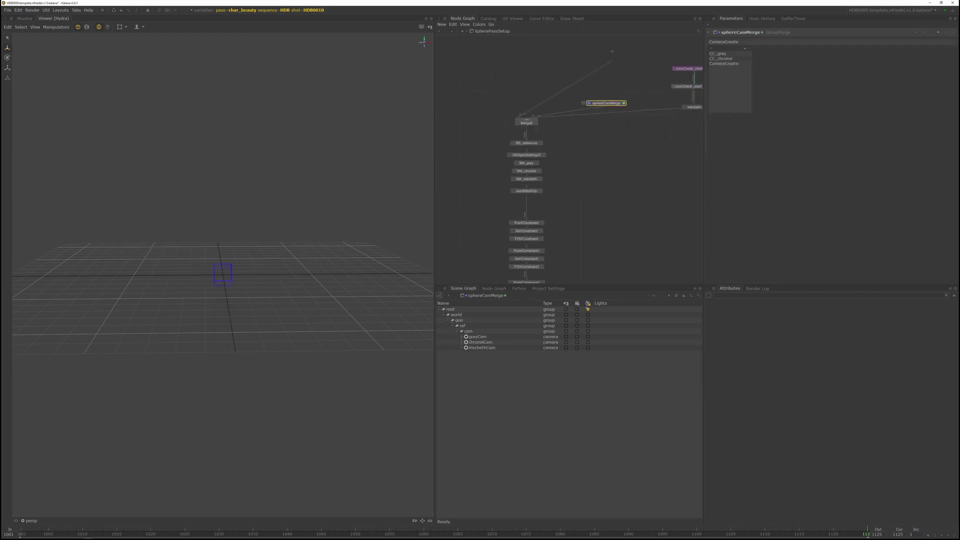
- Examine the chain of point, aim and FOV constraint nodes in the SpherePassSetup group
{"action": "middle_click_drag", "start_coordinate": [606, 189], "coordinate": [664, 101]}
{"action": "scroll", "coordinate": [608, 177], "scroll_direction": "up", "scroll_amount": 3}
{"action": "middle_click_drag", "start_coordinate": [609, 178], "coordinate": [632, 133]}
{"action": "scroll", "coordinate": [637, 152], "scroll_direction": "down", "scroll_amount": 5}
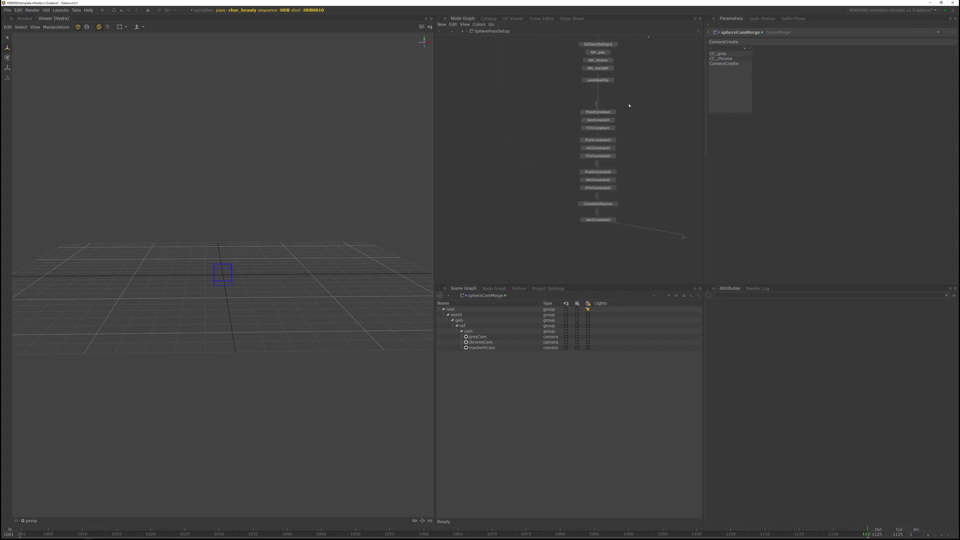
{"action": "left_click_drag", "start_coordinate": [574, 108], "coordinate": [640, 143]}
- Return to the main graph, view the chromeSphere render node and look through shotCamShape with the setHDB SET geometry expanded
{"action": "left_click", "coordinate": [452, 31]}
{"action": "middle_click_drag", "start_coordinate": [538, 176], "coordinate": [475, 65]}
{"action": "left_click", "coordinate": [593, 247]}
{"action": "key", "text": "e"}
{"action": "key", "text": "v"}
{"action": "left_click", "coordinate": [31, 521]}
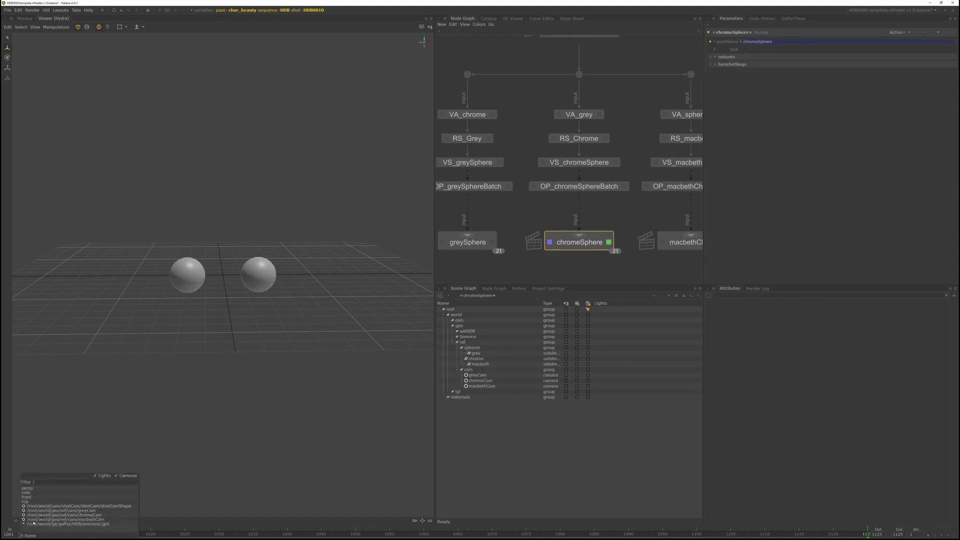
{"action": "left_click", "coordinate": [80, 506]}
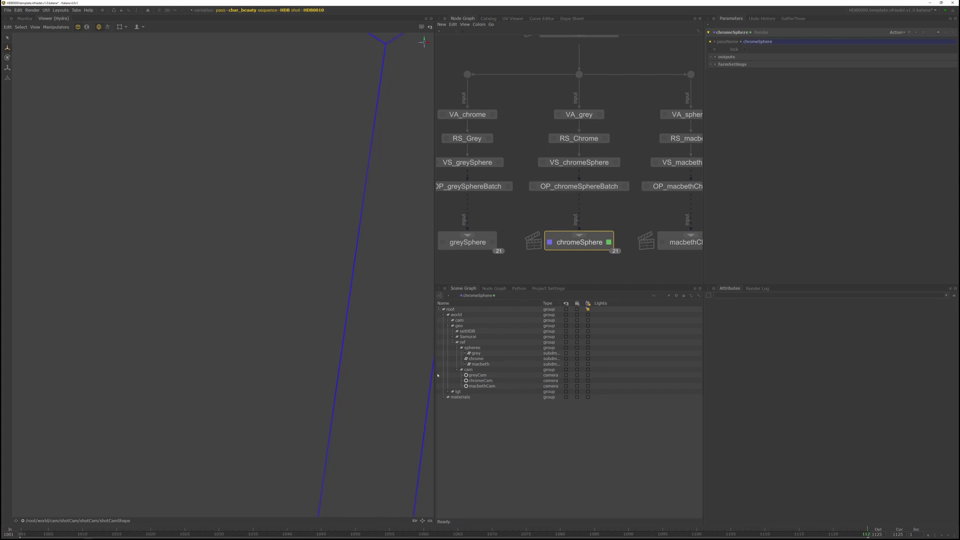
{"action": "left_click", "coordinate": [451, 331]}
{"action": "left_click", "coordinate": [465, 337]}
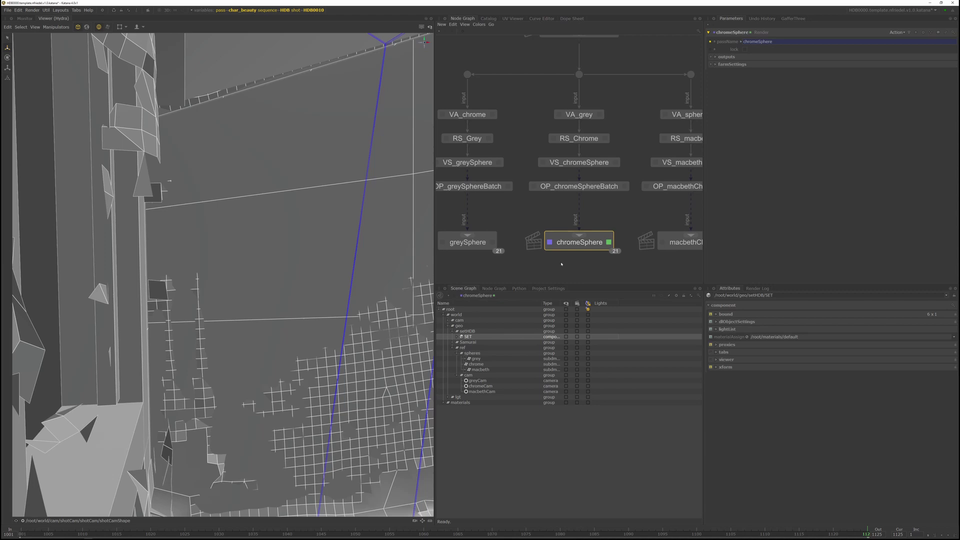
- Look through chromeCam and greyCam to check the sphere framing, collapsing setHDB to clear the view
{"action": "left_click", "coordinate": [100, 521]}
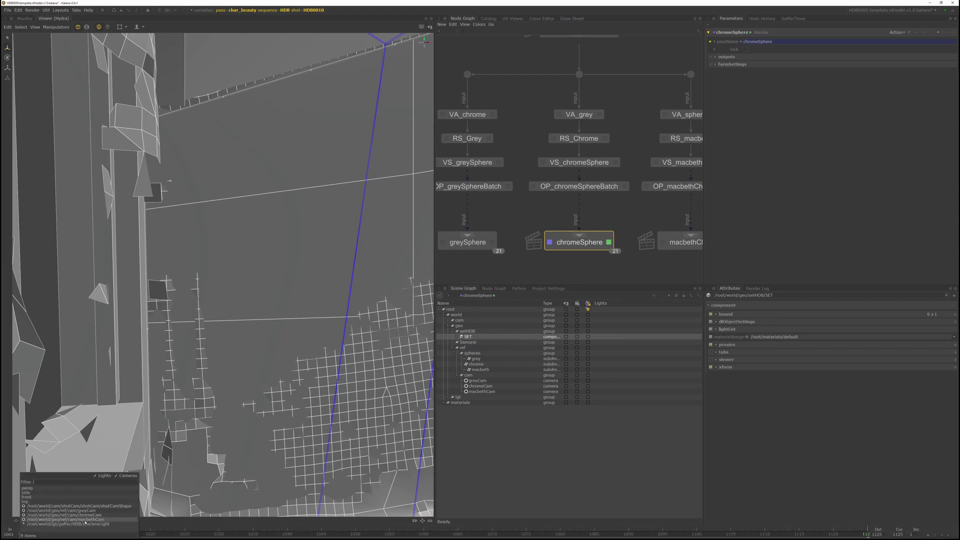
{"action": "left_click", "coordinate": [125, 515]}
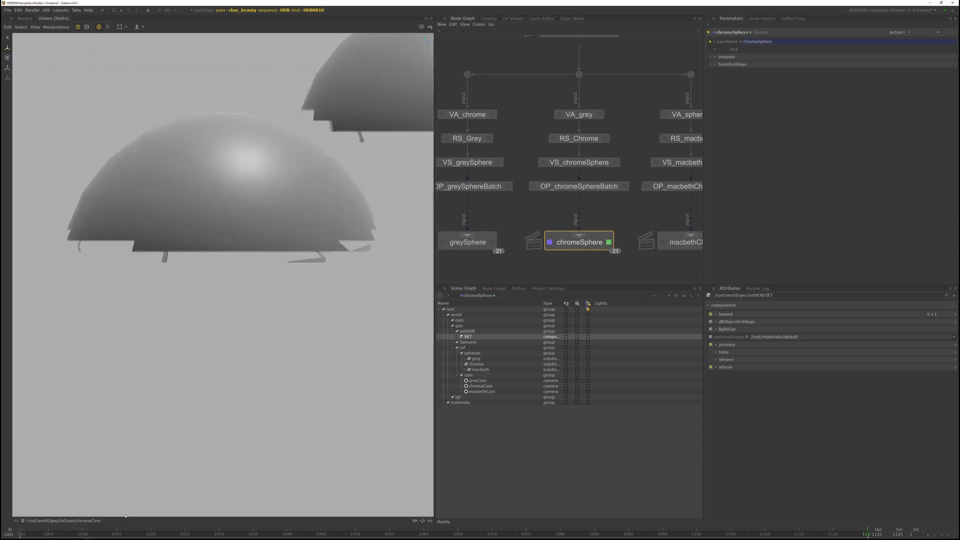
{"action": "left_click", "coordinate": [92, 521]}
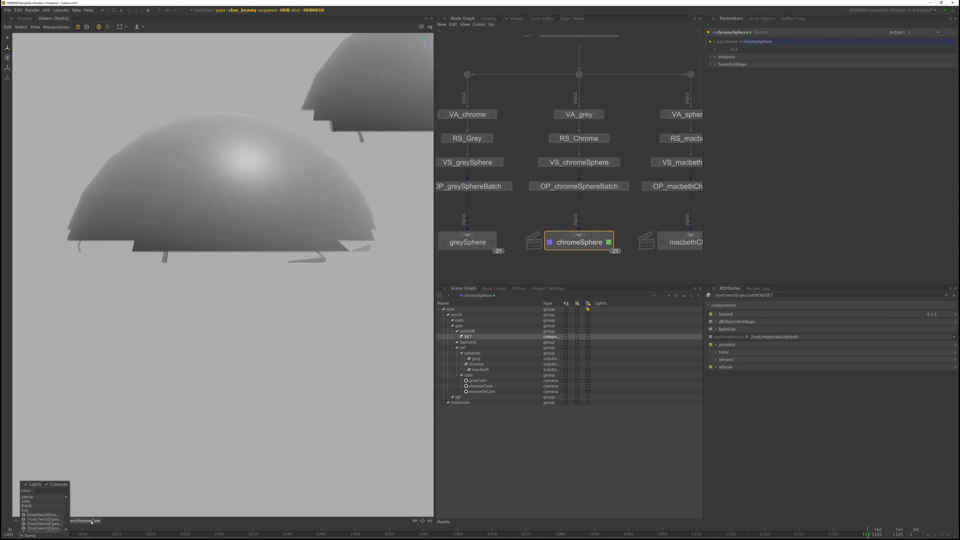
{"action": "left_click", "coordinate": [59, 519]}
{"action": "left_click", "coordinate": [452, 332]}
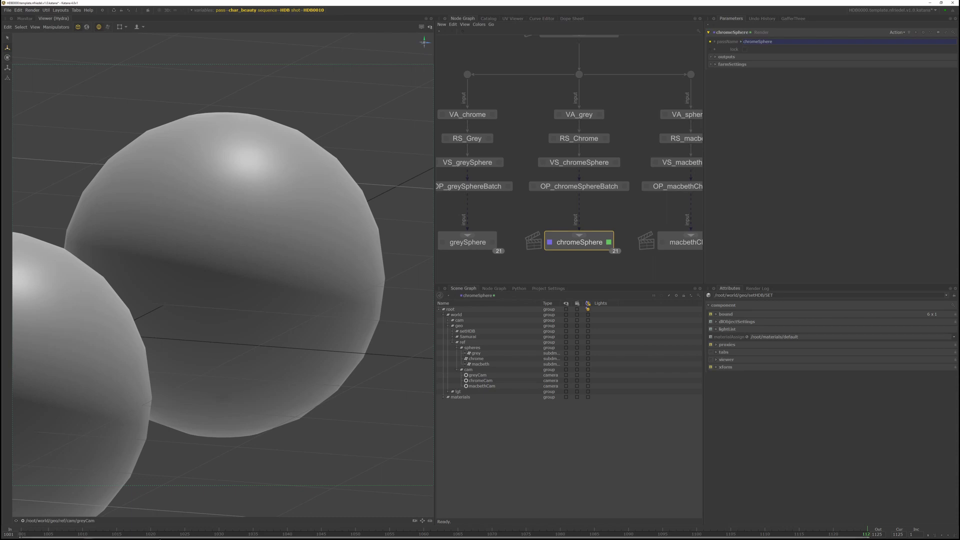
- Switch the viewer back to persp, expand the shot camera hierarchy and select shotCamShape to locate it
{"action": "left_click", "coordinate": [70, 520]}
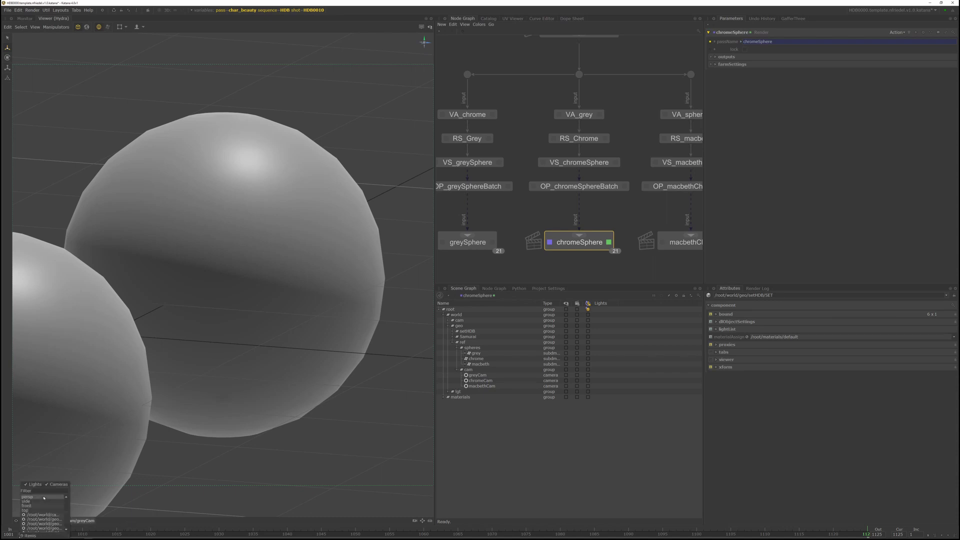
{"action": "left_click", "coordinate": [44, 497]}
{"action": "left_click", "coordinate": [449, 320]}
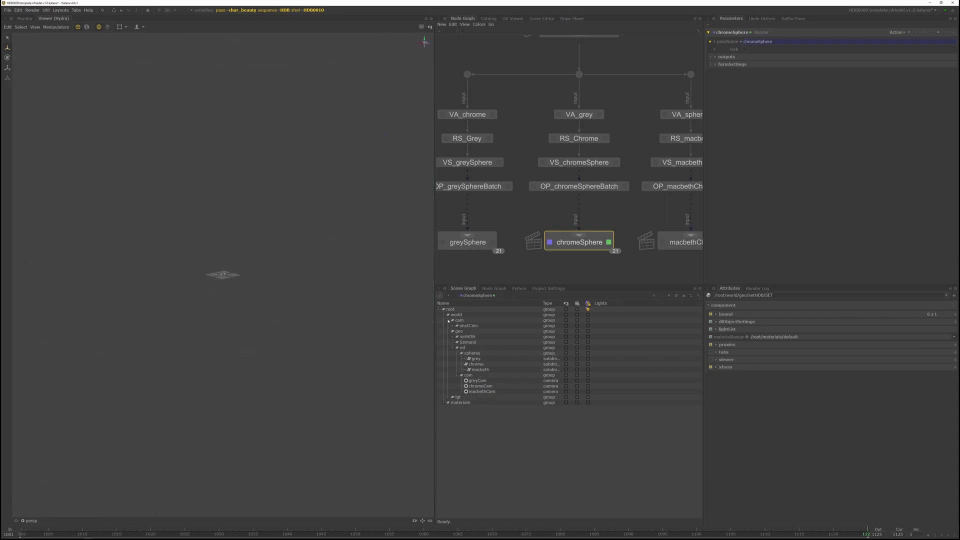
{"action": "double_click", "coordinate": [473, 326]}
{"action": "left_click", "coordinate": [481, 337]}
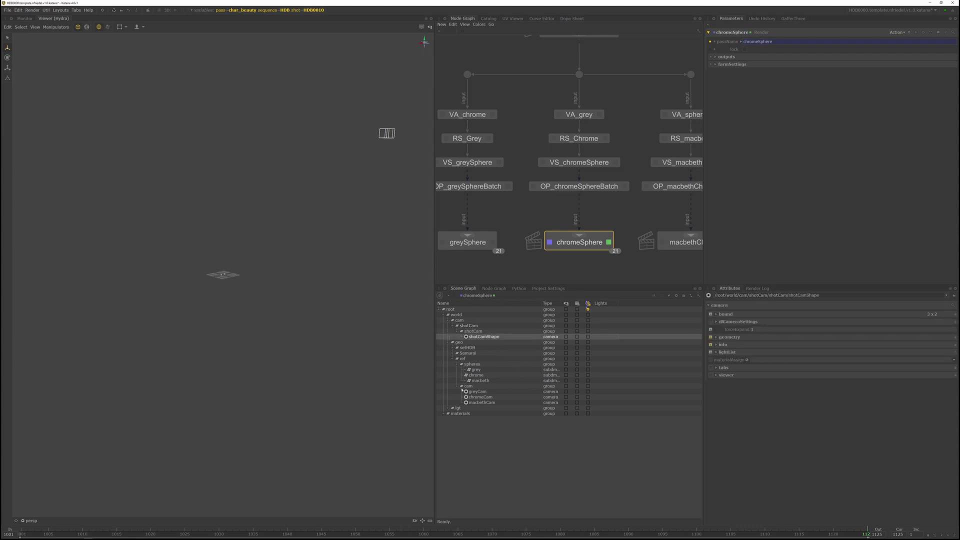
- Frame chromeCam in the viewer and select greyCam, chromeCam and macbethCam together to compare their positions
{"action": "left_click", "coordinate": [481, 392]}
{"action": "left_click", "coordinate": [480, 396]}
{"action": "key", "text": "f"}
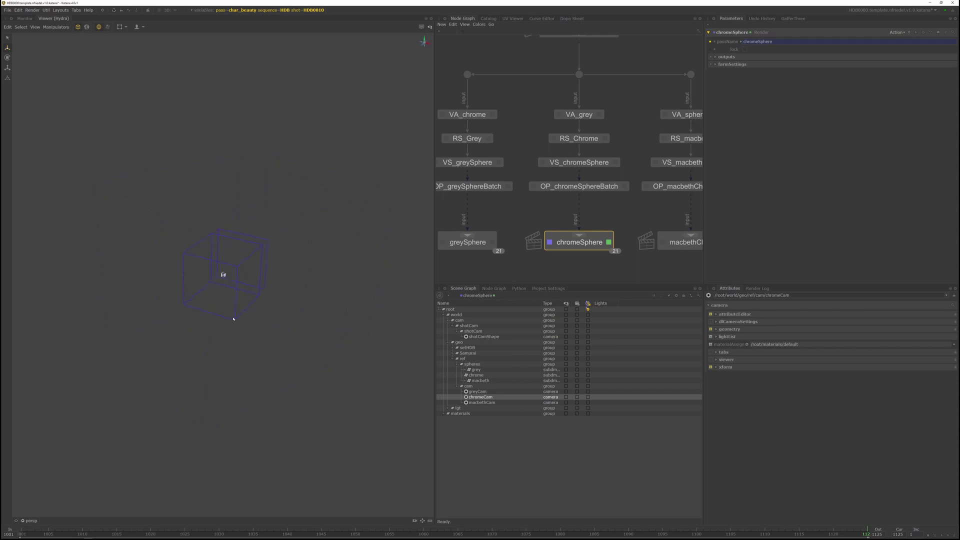
{"action": "right_click_drag", "start_coordinate": [266, 342], "coordinate": [212, 290], "text": "alt"}
{"action": "right_click_drag", "start_coordinate": [214, 327], "coordinate": [341, 300], "text": "alt"}
{"action": "left_click_drag", "start_coordinate": [340, 300], "coordinate": [265, 287]}
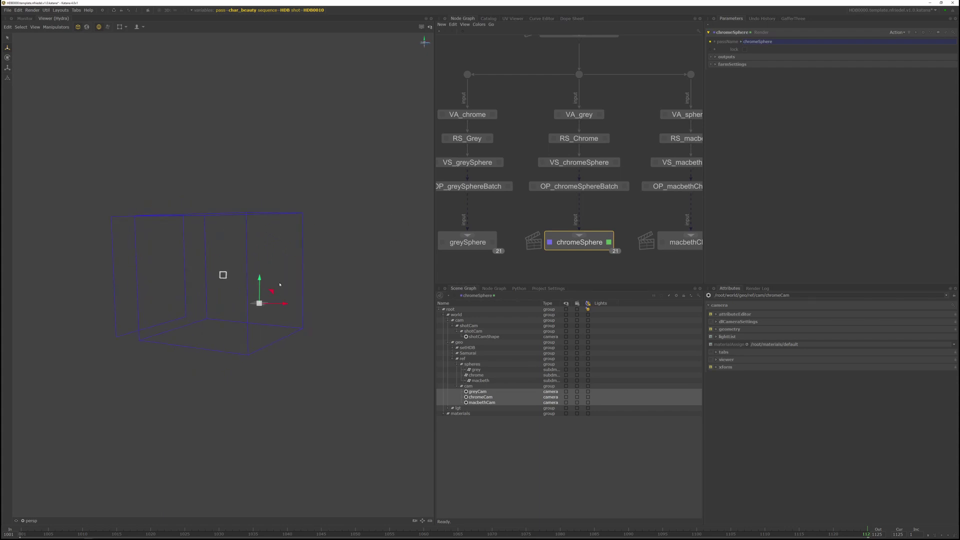
- Inside SpherePassSetup, check the base and target paths of greyCam's PointConstraint, AimConstraint and FOVConstraint nodes
{"action": "scroll", "coordinate": [523, 133], "scroll_direction": "down", "scroll_amount": 4}
{"action": "middle_click_drag", "start_coordinate": [533, 107], "coordinate": [540, 159]}
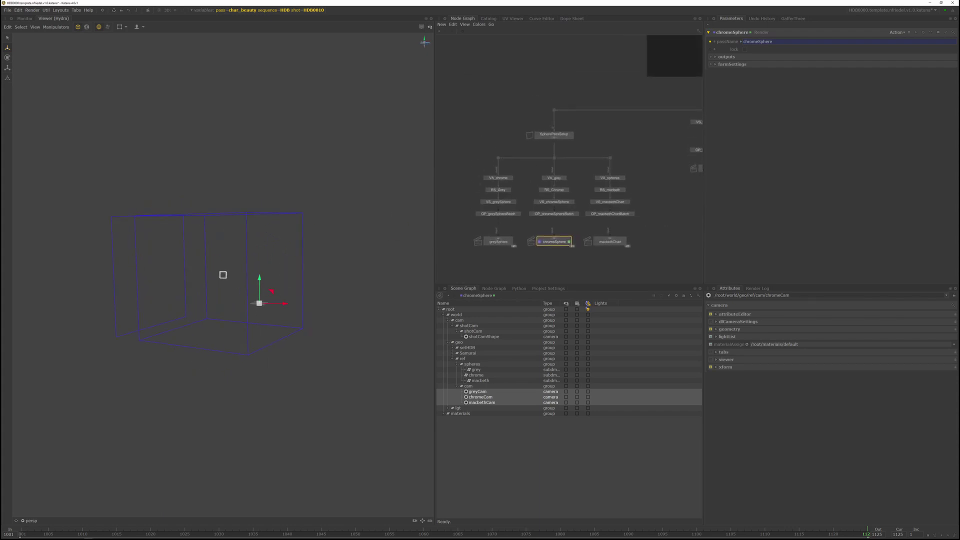
{"action": "middle_click", "coordinate": [566, 136], "text": "ctrl"}
{"action": "scroll", "coordinate": [610, 120], "scroll_direction": "up", "scroll_amount": 5}
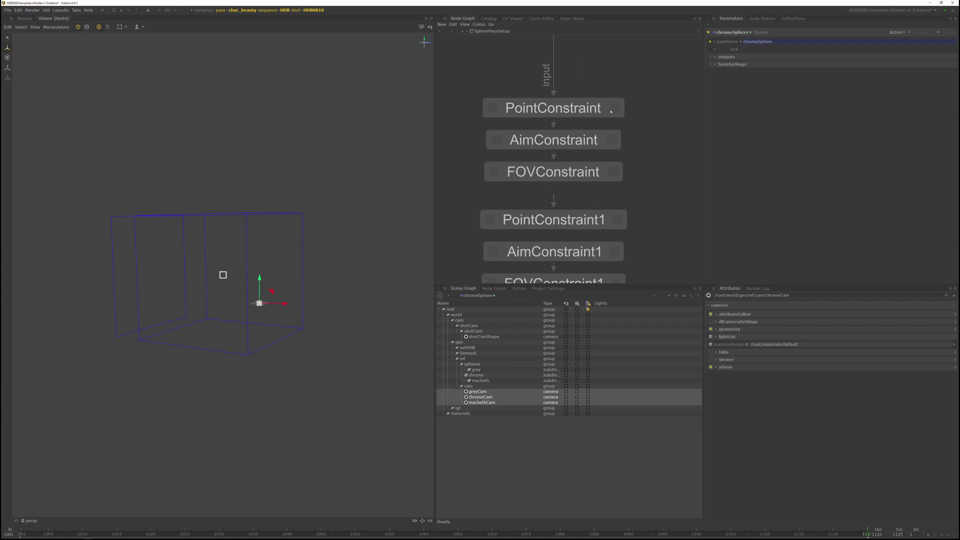
{"action": "left_click", "coordinate": [615, 108]}
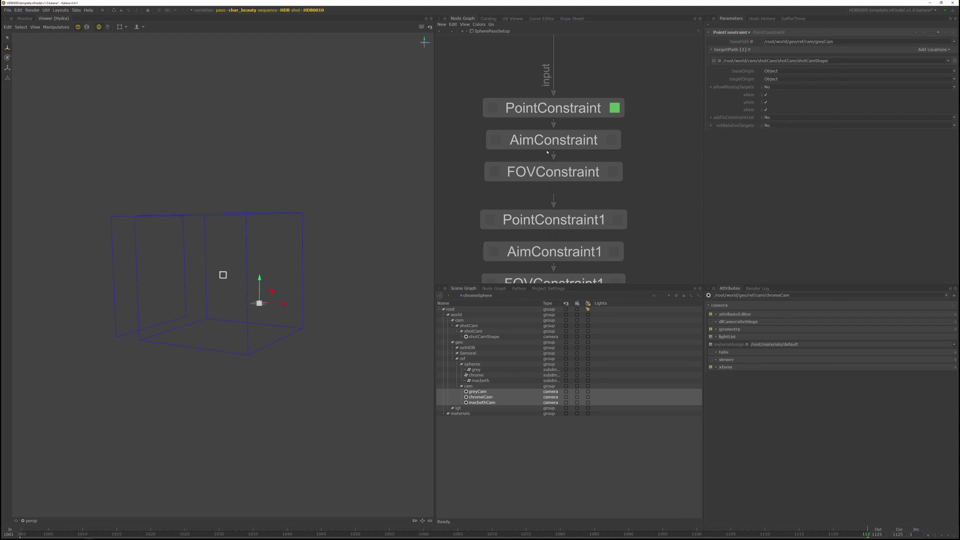
{"action": "left_click", "coordinate": [611, 140]}
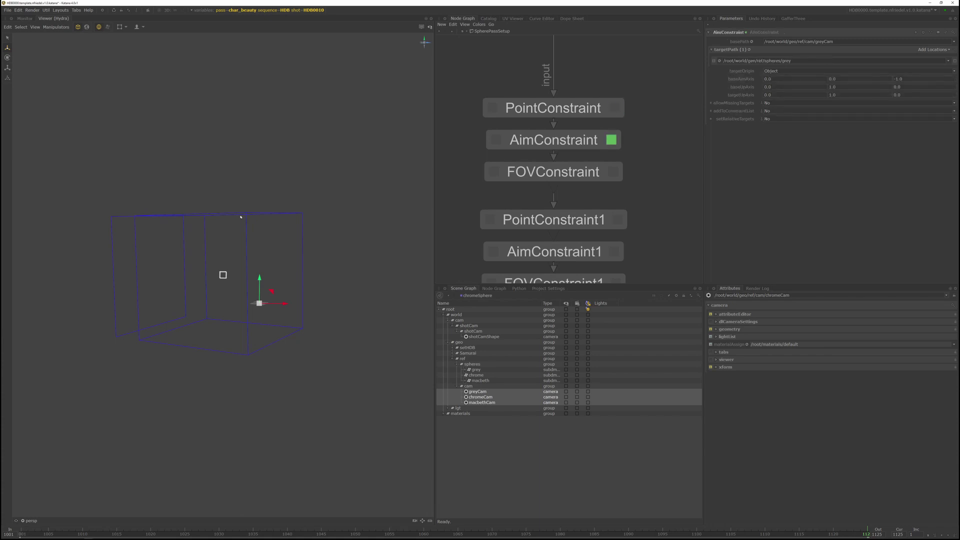
{"action": "left_click_drag", "start_coordinate": [274, 303], "coordinate": [246, 309], "text": "alt"}
{"action": "left_click_drag", "start_coordinate": [211, 268], "coordinate": [275, 213], "text": "alt"}
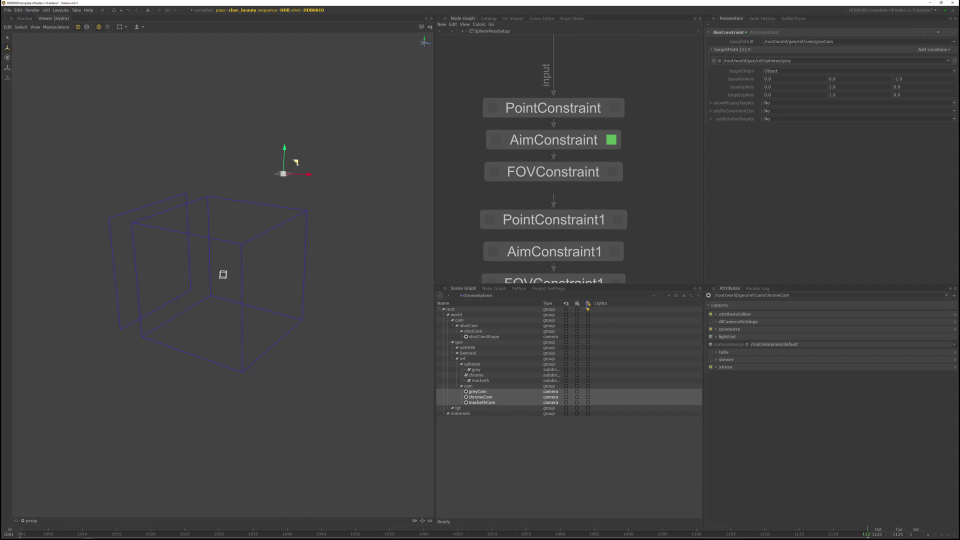
{"action": "left_click", "coordinate": [614, 171]}
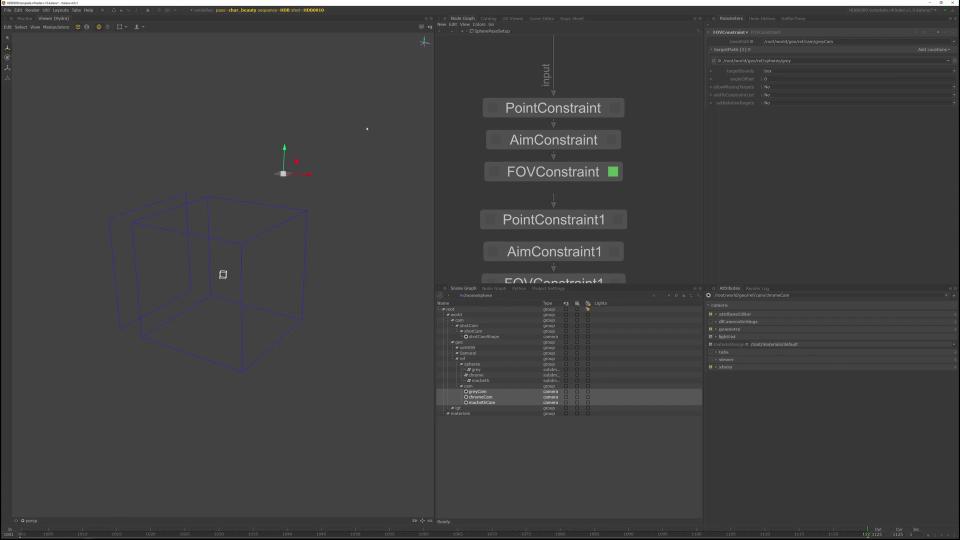
{"action": "scroll", "coordinate": [511, 144], "scroll_direction": "down", "scroll_amount": 3}
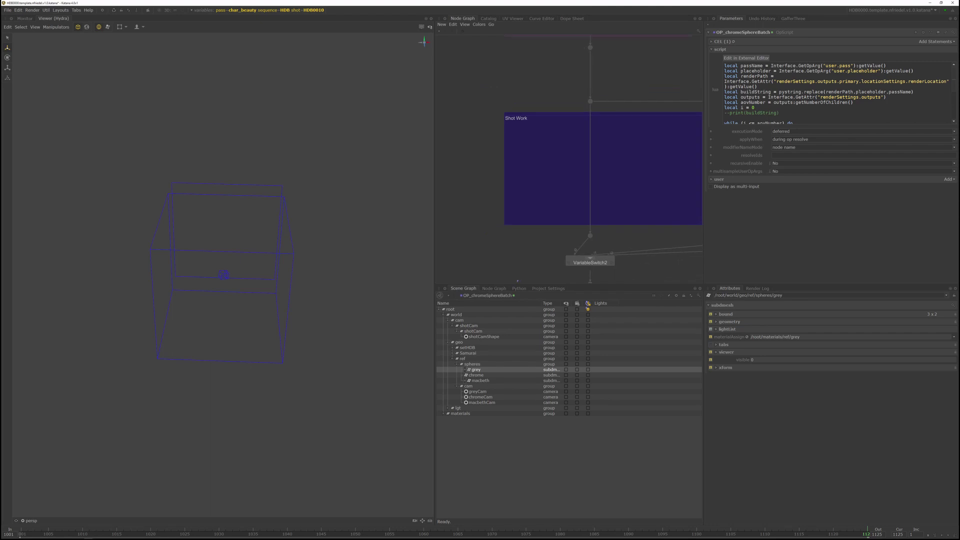
- Import referenceSpheres_VEG.katana and place its VEG_spheres node in the first Shot Work backdrop
{"action": "middle_click_drag", "start_coordinate": [629, 190], "coordinate": [649, 185]}
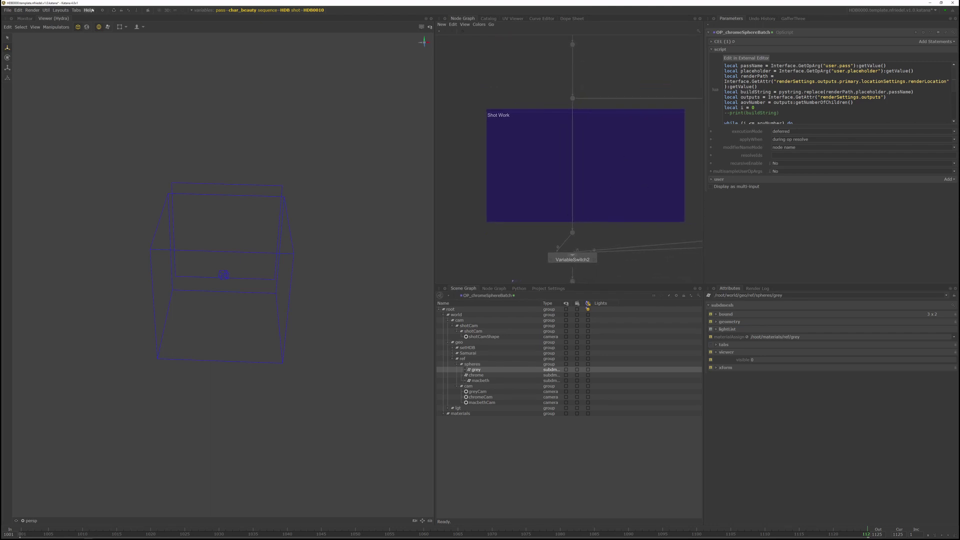
{"action": "left_click", "coordinate": [8, 10]}
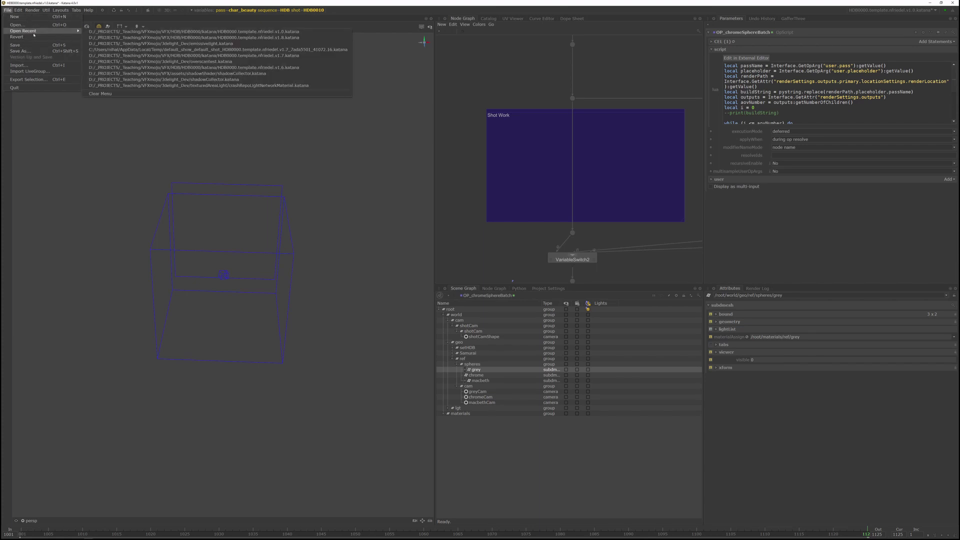
{"action": "left_click", "coordinate": [19, 64]}
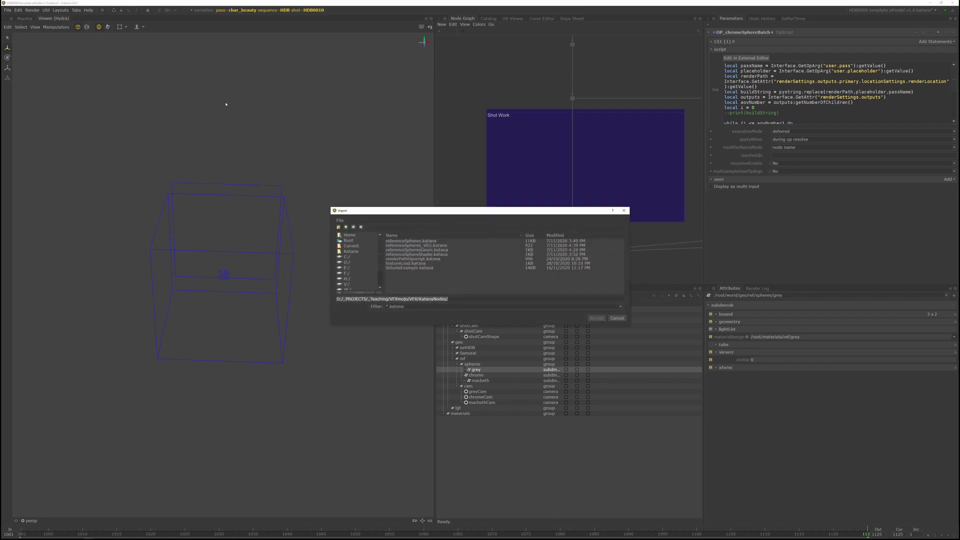
{"action": "double_click", "coordinate": [441, 247]}
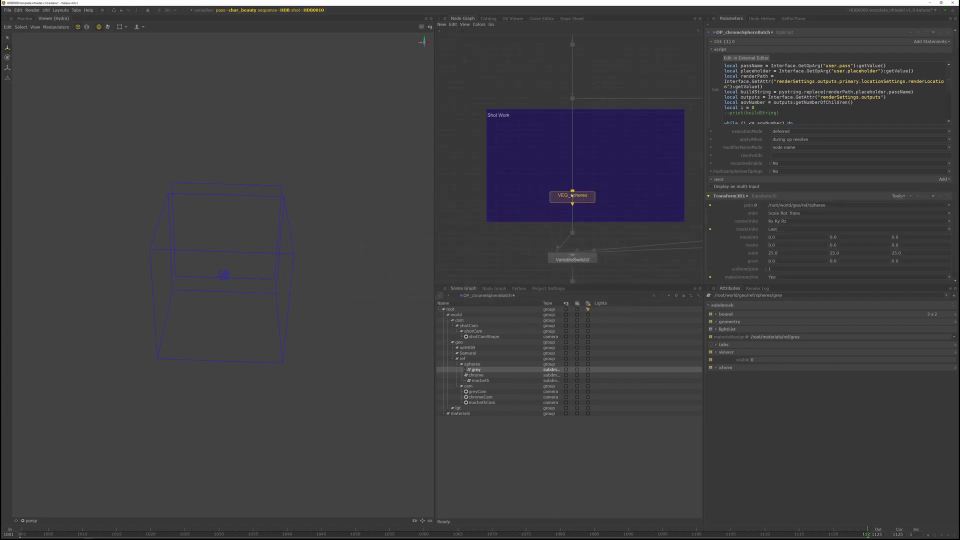
{"action": "left_click", "coordinate": [582, 185]}
- Insert VEG_spheres into the vertical connection of the Shot Work backdrop and position it in the backdrop's lower part
{"action": "scroll", "coordinate": [579, 191], "scroll_direction": "up", "scroll_amount": 5}
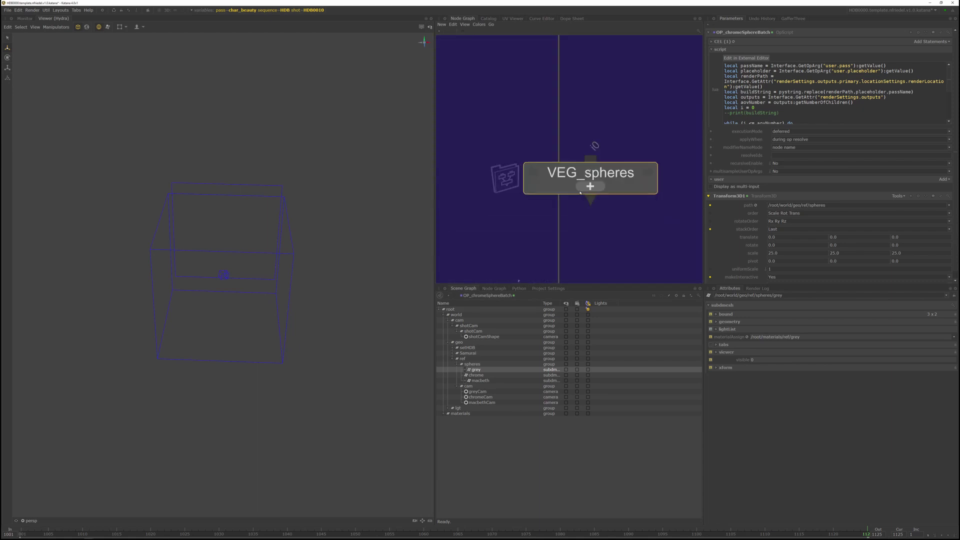
{"action": "left_click_drag", "start_coordinate": [580, 191], "coordinate": [567, 179]}
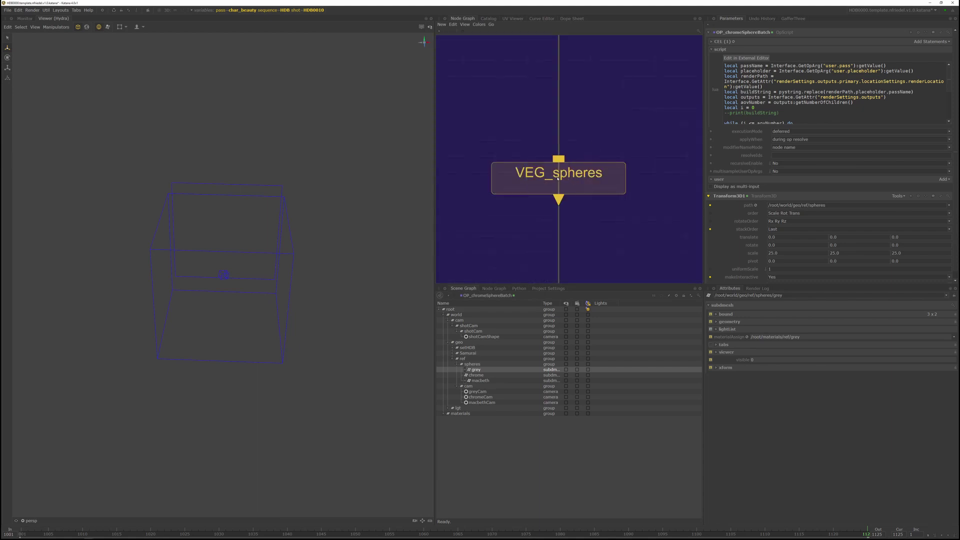
{"action": "left_click", "coordinate": [557, 178]}
{"action": "left_click_drag", "start_coordinate": [571, 176], "coordinate": [561, 157]}
{"action": "scroll", "coordinate": [562, 158], "scroll_direction": "down", "scroll_amount": 5}
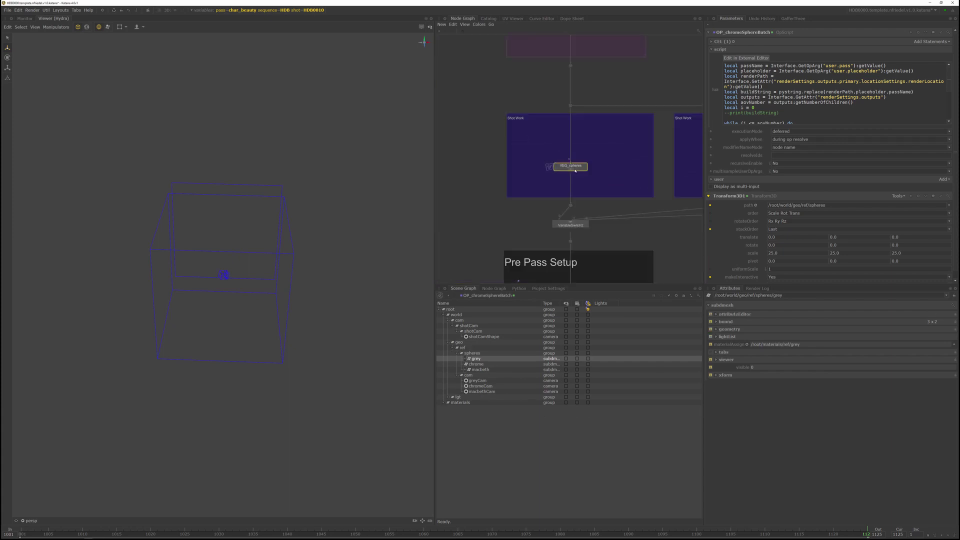
{"action": "scroll", "coordinate": [621, 163], "scroll_direction": "up", "scroll_amount": 3}
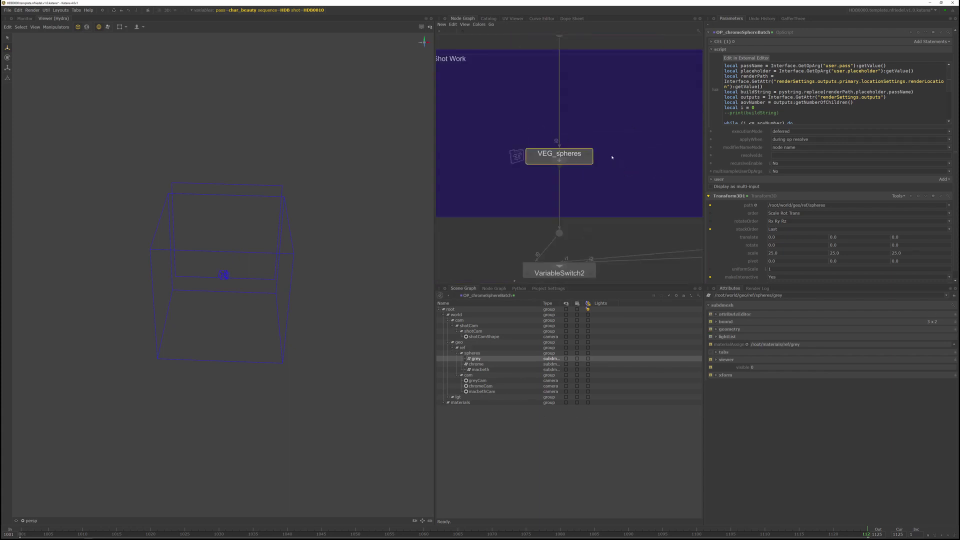
{"action": "middle_click_drag", "start_coordinate": [611, 137], "coordinate": [597, 141]}
{"action": "left_click_drag", "start_coordinate": [575, 173], "coordinate": [575, 197]}
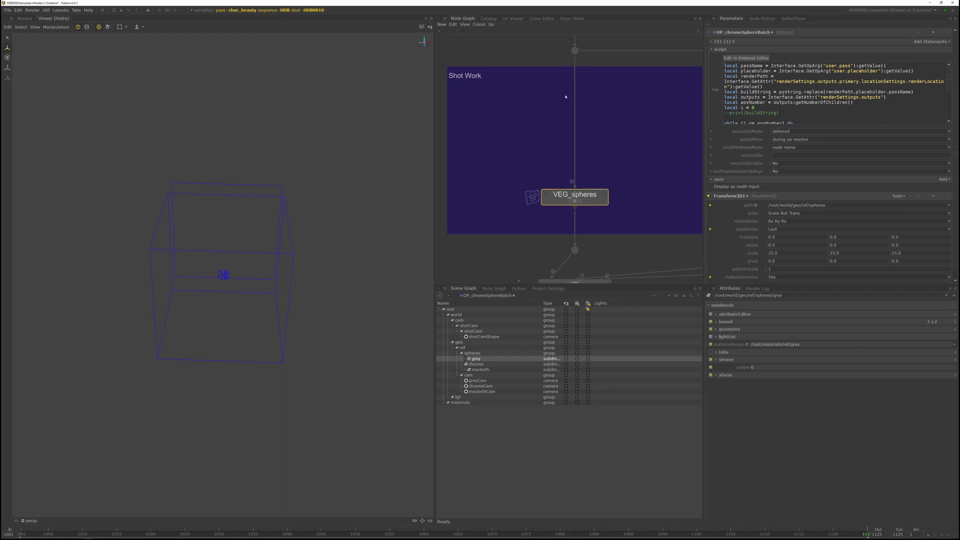
- Check VEG_spheres' variable name and pattern against the greySphere, chromeSphere and macbethChart pass branches
{"action": "left_click", "coordinate": [604, 195]}
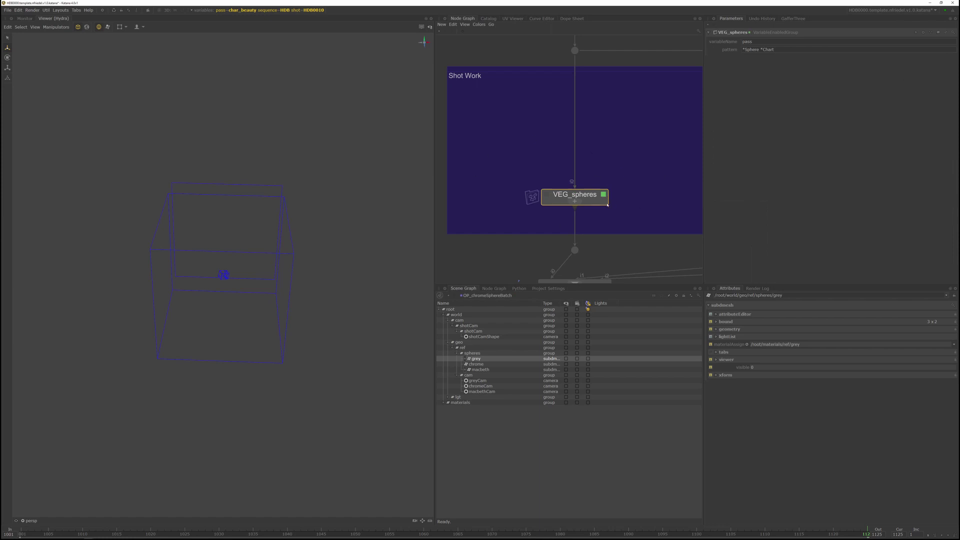
{"action": "middle_click_drag", "start_coordinate": [607, 204], "coordinate": [599, 217]}
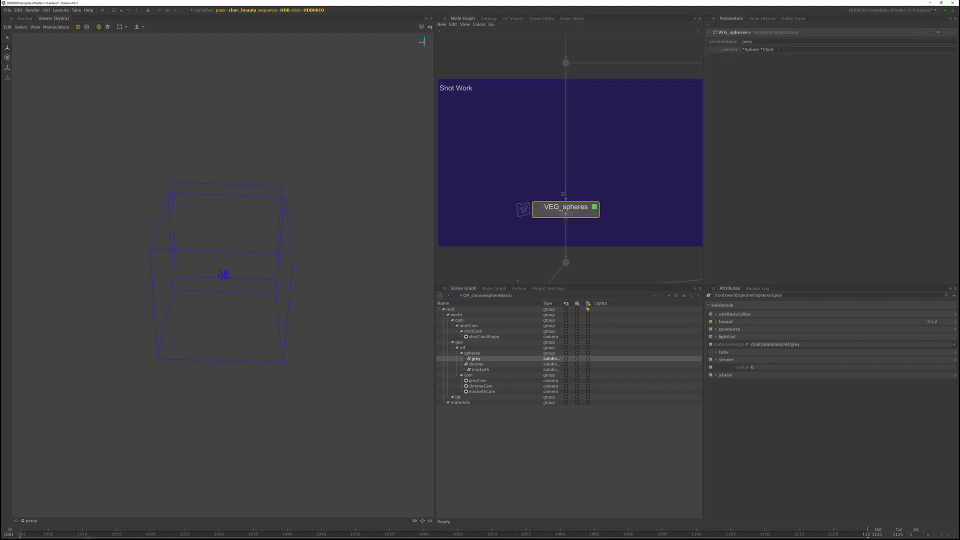
{"action": "left_click_drag", "start_coordinate": [761, 43], "coordinate": [717, 42]}
{"action": "scroll", "coordinate": [663, 129], "scroll_direction": "down", "scroll_amount": 6}
{"action": "middle_click_drag", "start_coordinate": [635, 167], "coordinate": [615, 114]}
{"action": "scroll", "coordinate": [553, 252], "scroll_direction": "up", "scroll_amount": 7}
{"action": "middle_click_drag", "start_coordinate": [556, 252], "coordinate": [594, 200]}
{"action": "left_click_drag", "start_coordinate": [602, 203], "coordinate": [555, 226]}
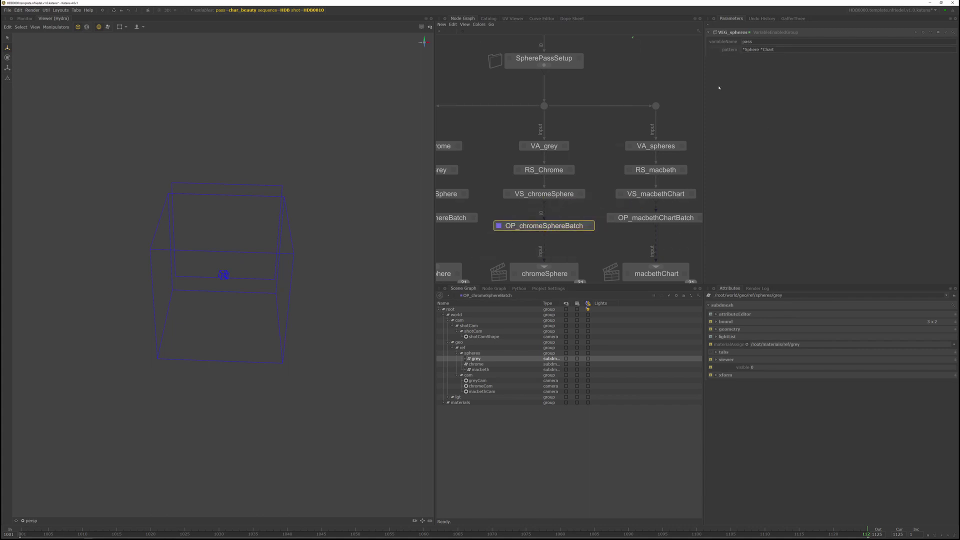
{"action": "key", "text": "BackSpace"}
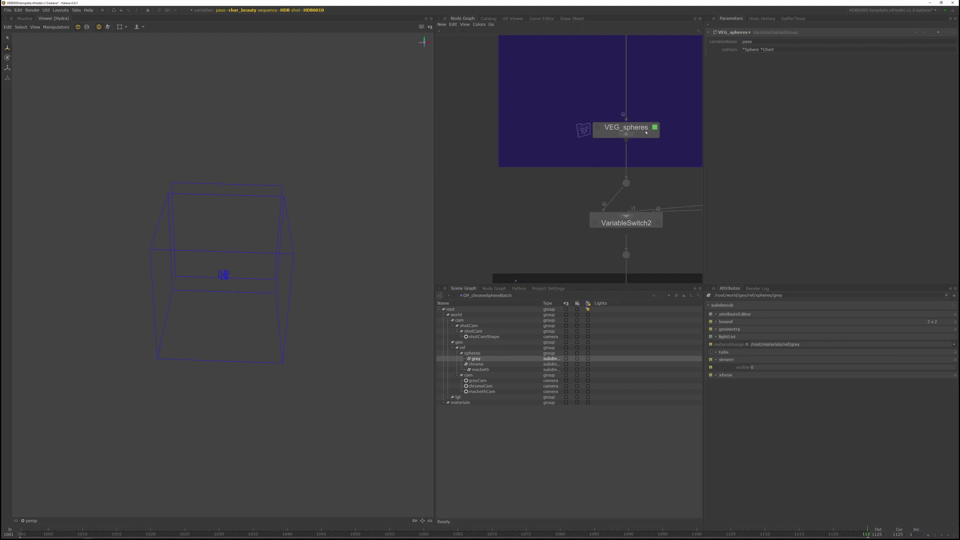
- Enter the VEG_spheres group and inspect the isolate location settings of Isolate1
{"action": "middle_click", "coordinate": [641, 129], "text": "ctrl"}
{"action": "scroll", "coordinate": [641, 113], "scroll_direction": "down", "scroll_amount": 3}
{"action": "left_click", "coordinate": [637, 90]}
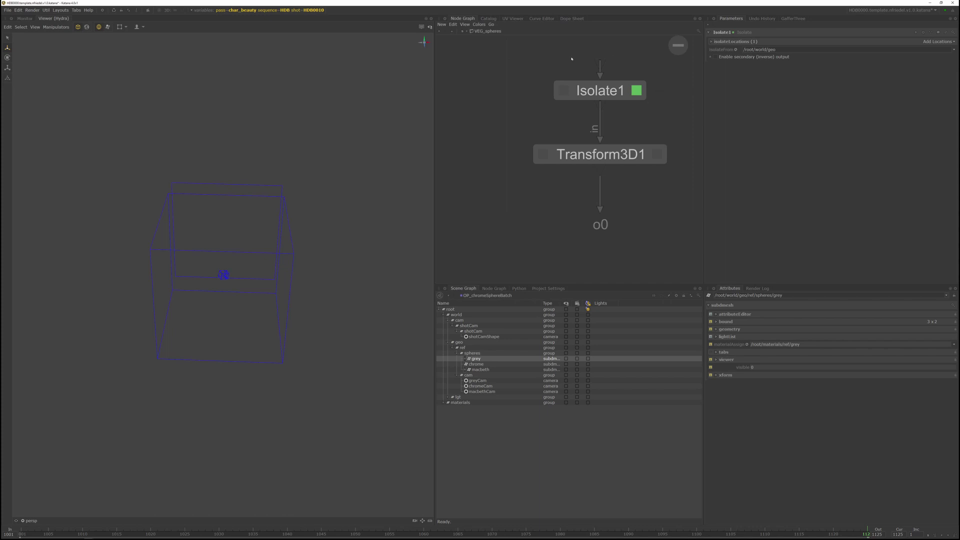
{"action": "left_click", "coordinate": [604, 97]}
{"action": "left_click", "coordinate": [711, 41]}
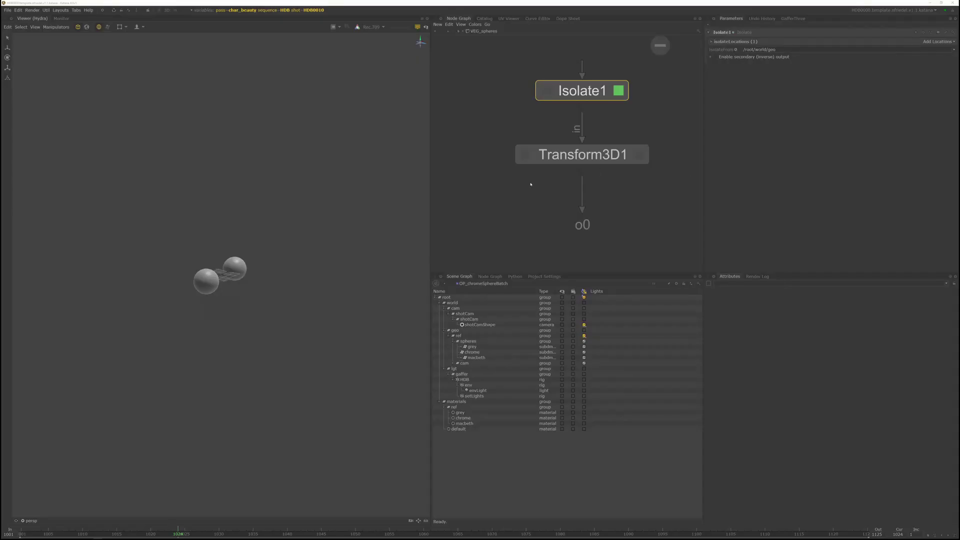
- Open Transform3D1's parameters to check its path, and select the matching spheres group in the scene graph
{"action": "left_click", "coordinate": [640, 155]}
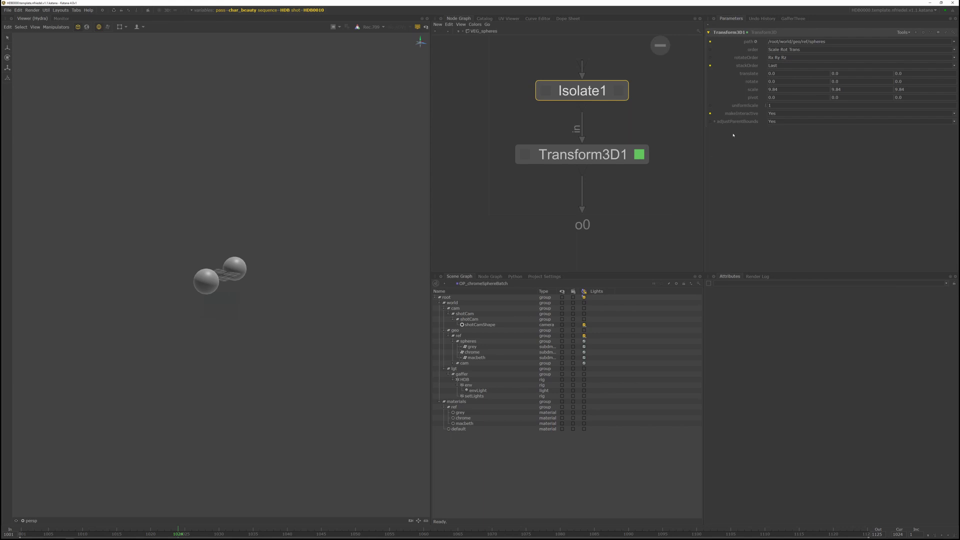
{"action": "left_click_drag", "start_coordinate": [836, 41], "coordinate": [721, 42]}
{"action": "type", "text": "/root/world/geo/ref/spheres"}
{"action": "left_click", "coordinate": [474, 340]}
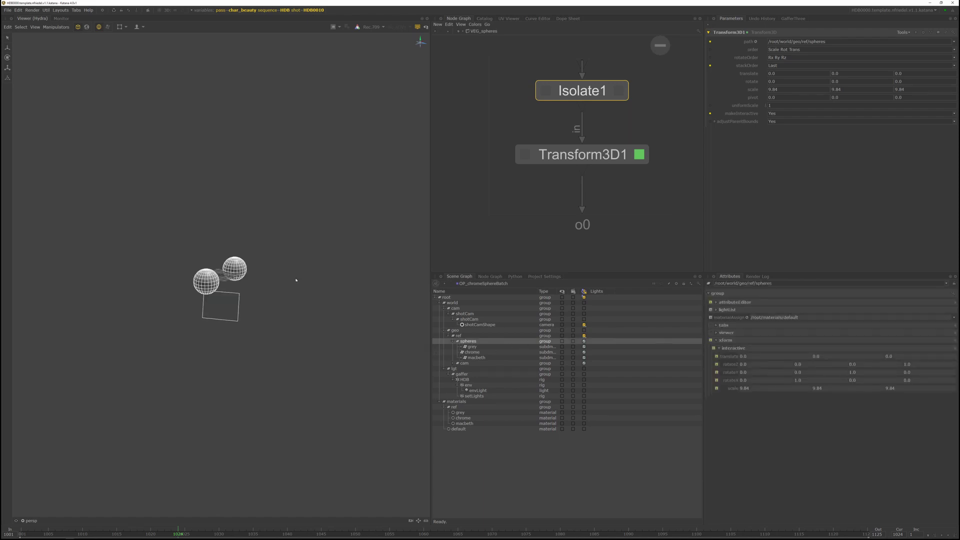
- Show the translate manipulator on the spheres group and examine Transform3D1's scale fields
{"action": "key", "text": "w"}
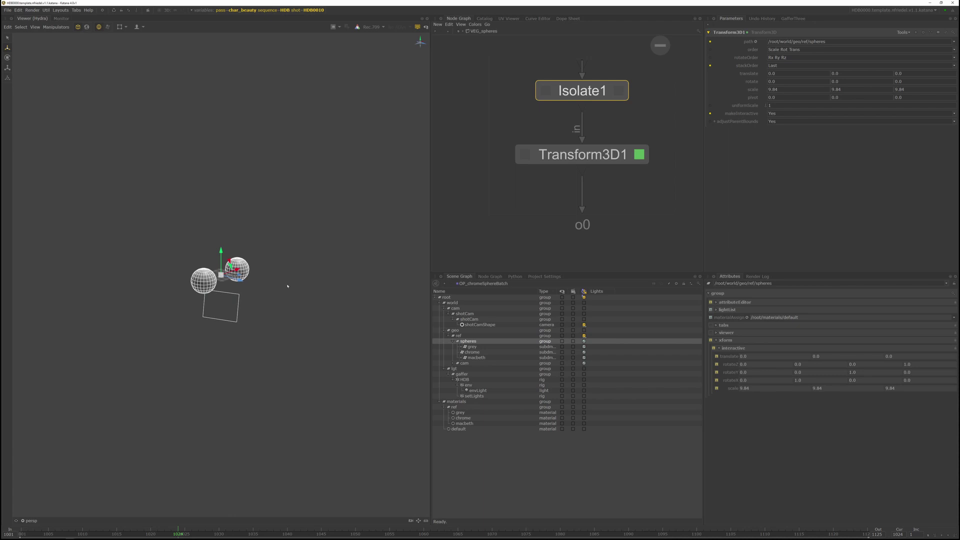
{"action": "left_click_drag", "start_coordinate": [237, 270], "coordinate": [259, 261]}
{"action": "scroll", "coordinate": [293, 313], "scroll_direction": "down", "scroll_amount": 5}
{"action": "left_click_drag", "start_coordinate": [268, 310], "coordinate": [238, 306], "text": "alt"}
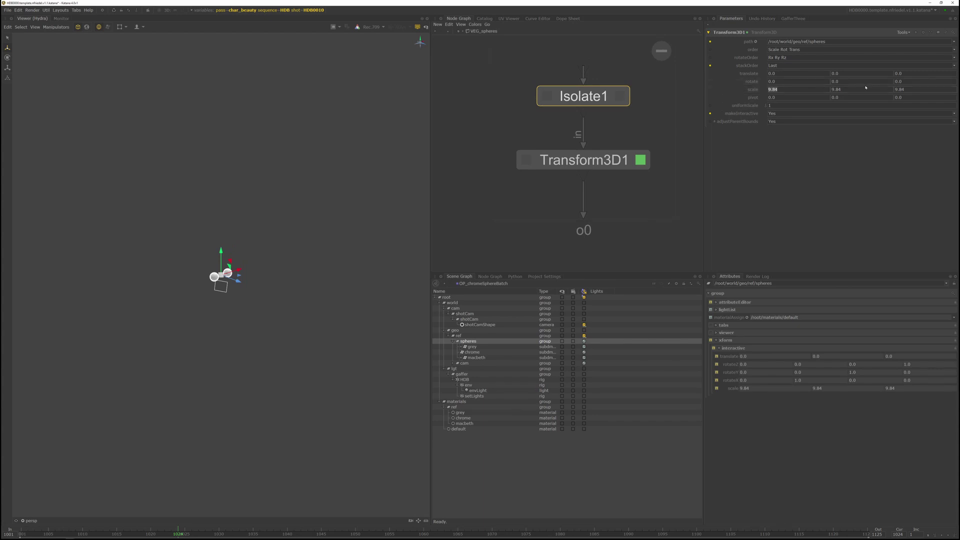
{"action": "left_click", "coordinate": [845, 89]}
{"action": "key", "text": "Tab"}
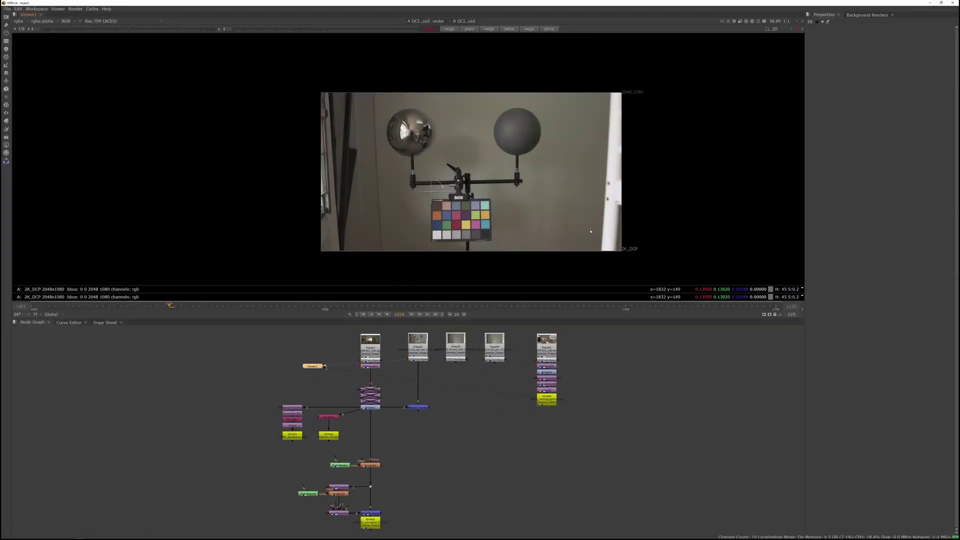
- In Nuke, examine the chrome sphere, grey sphere and colour chart in the on-set plate, and return to Katana
{"action": "middle_click_drag", "start_coordinate": [589, 230], "coordinate": [594, 223]}
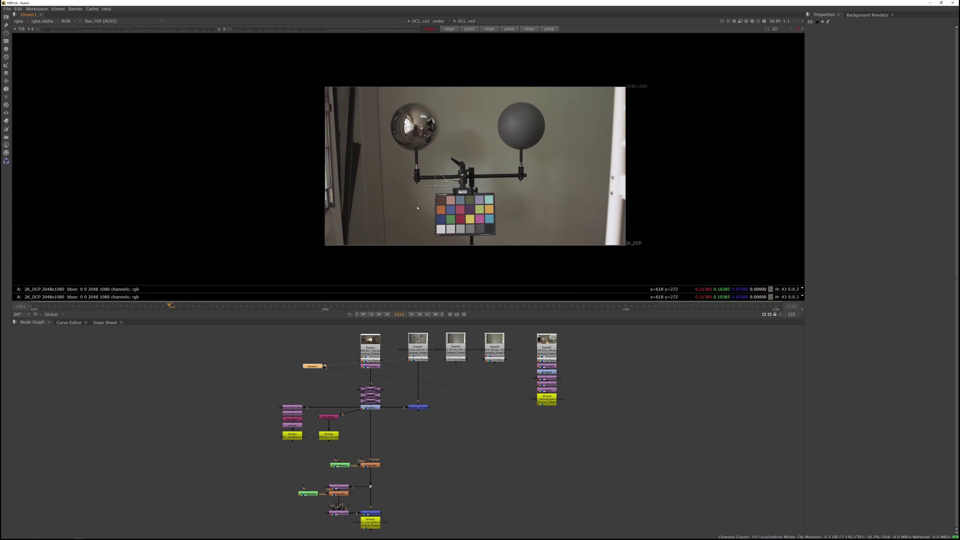
{"action": "middle_click_drag", "start_coordinate": [419, 208], "coordinate": [427, 210]}
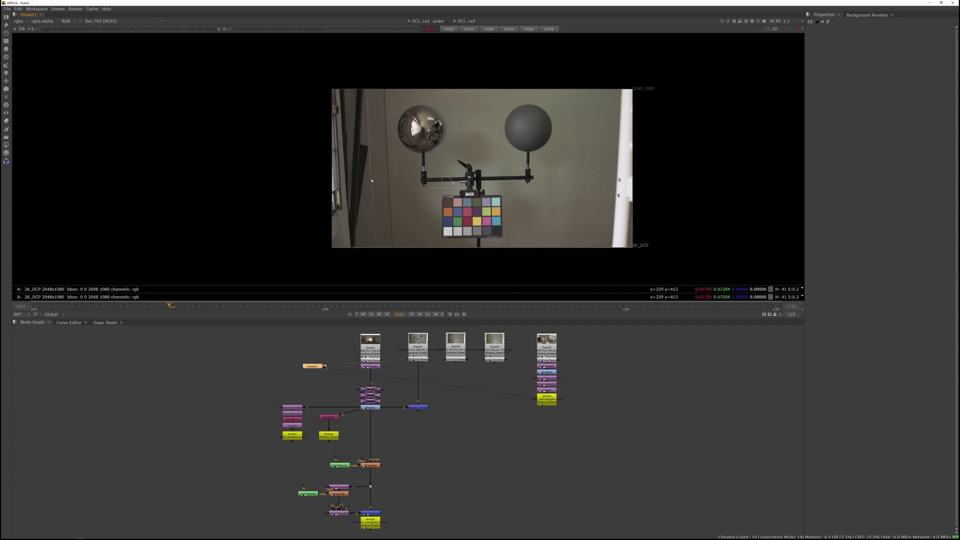
{"action": "scroll", "coordinate": [410, 132], "scroll_direction": "up", "scroll_amount": 5}
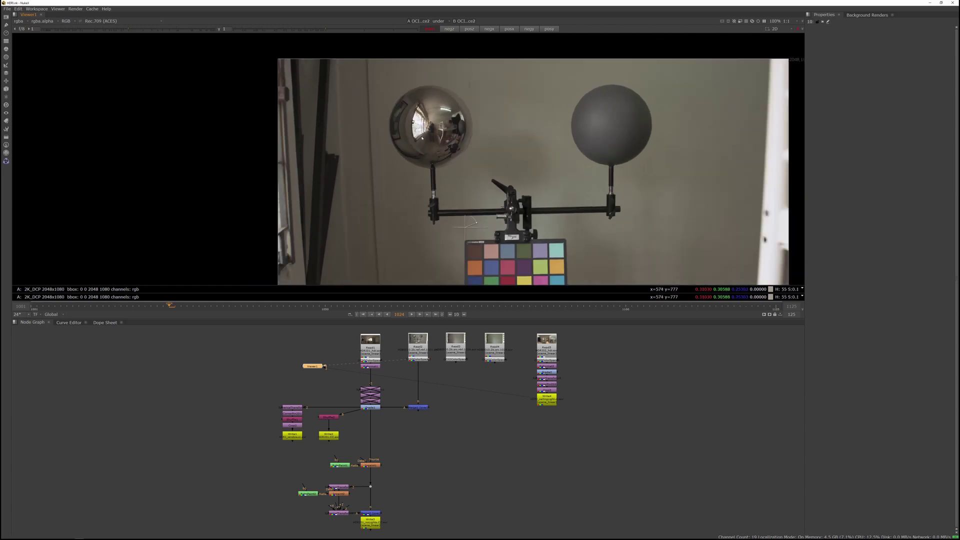
{"action": "scroll", "coordinate": [422, 137], "scroll_direction": "up", "scroll_amount": 3}
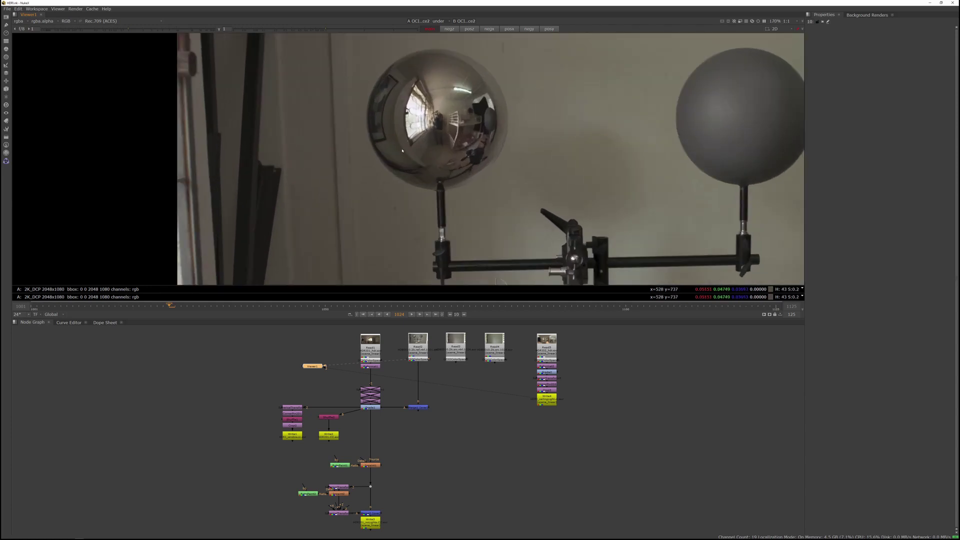
{"action": "scroll", "coordinate": [406, 143], "scroll_direction": "up", "scroll_amount": 8}
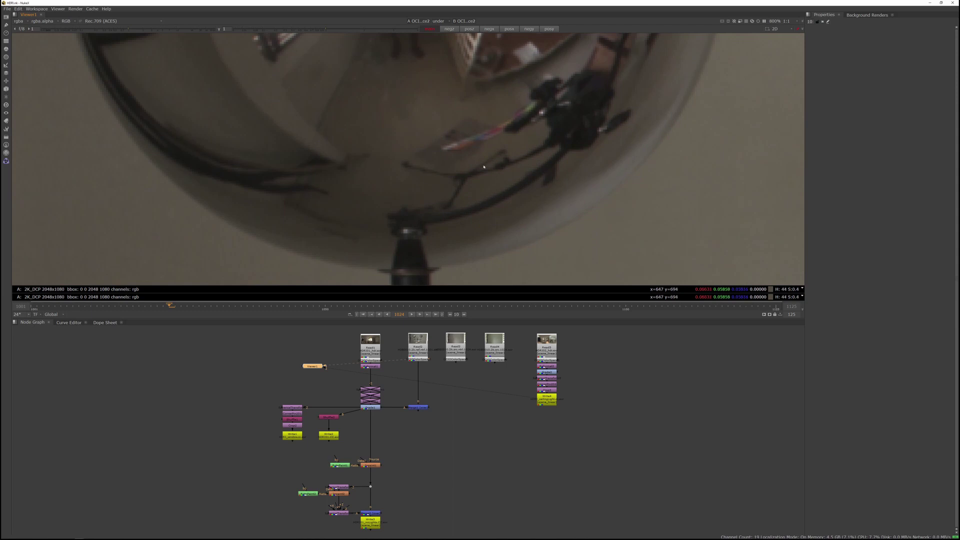
{"action": "scroll", "coordinate": [586, 185], "scroll_direction": "up", "scroll_amount": 1}
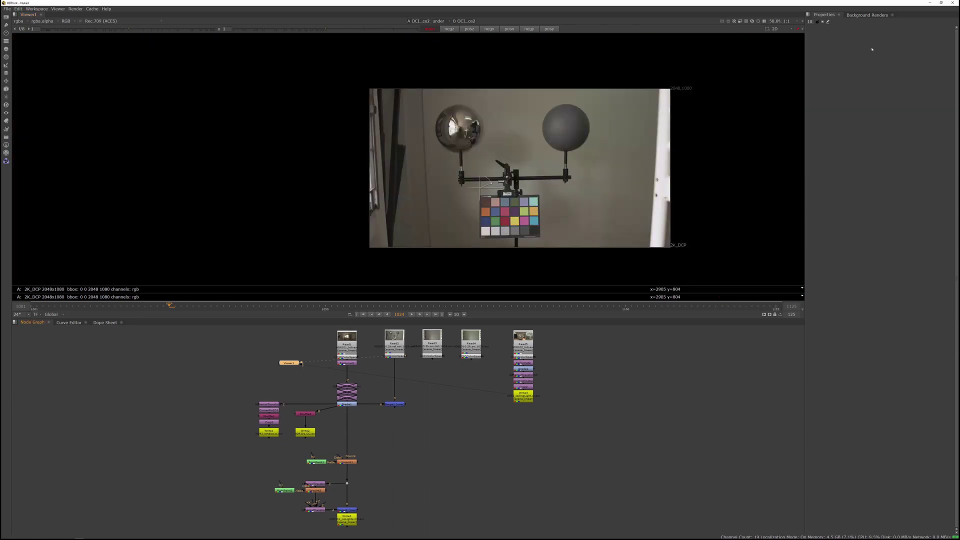
{"action": "left_click", "coordinate": [929, 3]}
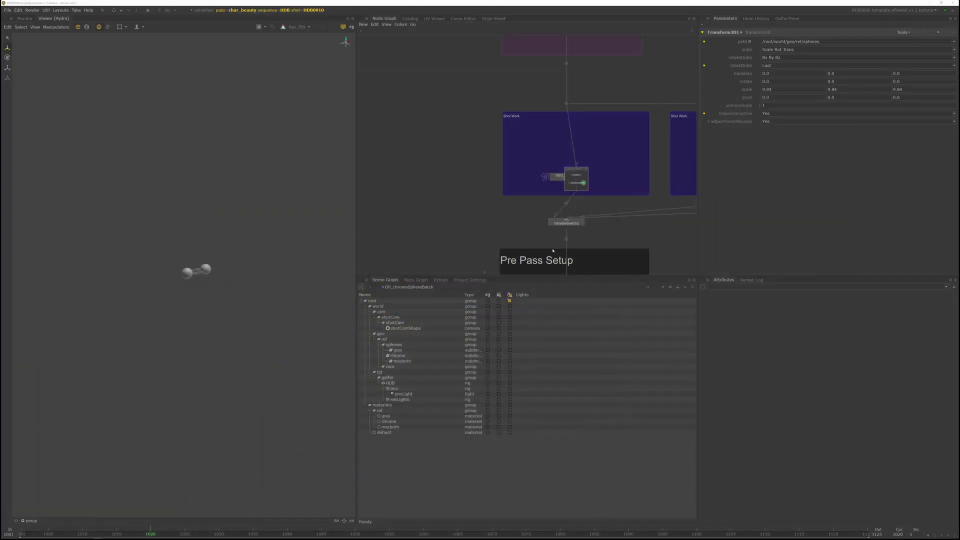
- View the scene from the chromeSphere render node and select the spheres group under ref
{"action": "middle_click_drag", "start_coordinate": [535, 243], "coordinate": [510, 205]}
{"action": "middle_click_drag", "start_coordinate": [493, 244], "coordinate": [548, 72]}
{"action": "middle_click_drag", "start_coordinate": [427, 246], "coordinate": [427, 180]}
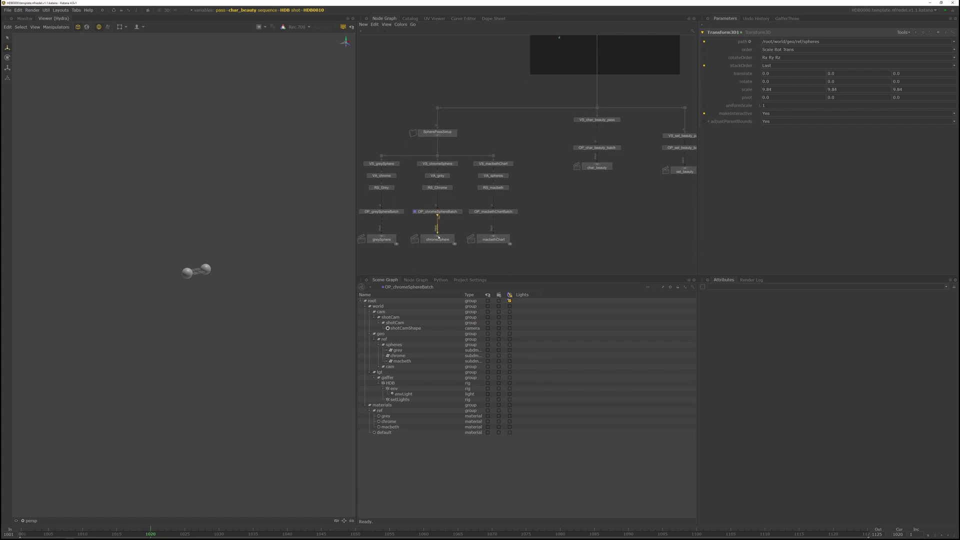
{"action": "left_click", "coordinate": [423, 240]}
{"action": "middle_click_drag", "start_coordinate": [478, 251], "coordinate": [558, 244]}
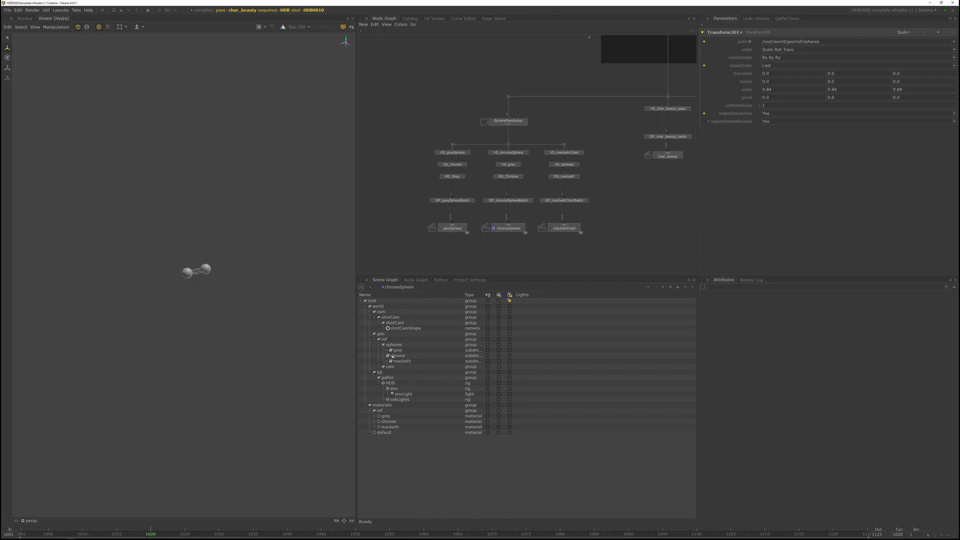
{"action": "left_click", "coordinate": [394, 345]}
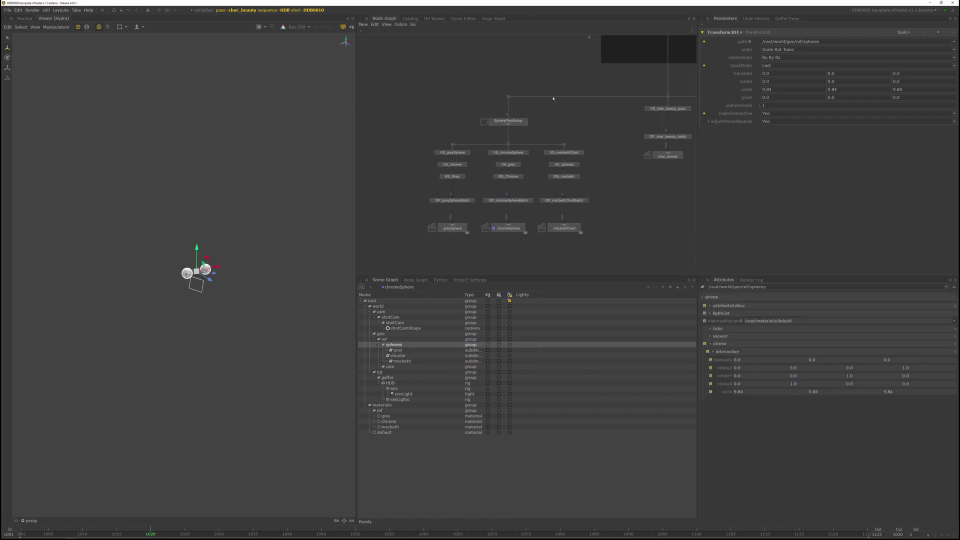
- Disable Isolate1 inside VEG_spheres to bring the set and character geometry back into the scene
{"action": "middle_click_drag", "start_coordinate": [565, 93], "coordinate": [525, 255]}
{"action": "middle_click_drag", "start_coordinate": [643, 45], "coordinate": [599, 152]}
{"action": "scroll", "coordinate": [599, 152], "scroll_direction": "up", "scroll_amount": 3}
{"action": "scroll", "coordinate": [599, 152], "scroll_direction": "up", "scroll_amount": 3}
{"action": "key", "text": "d"}
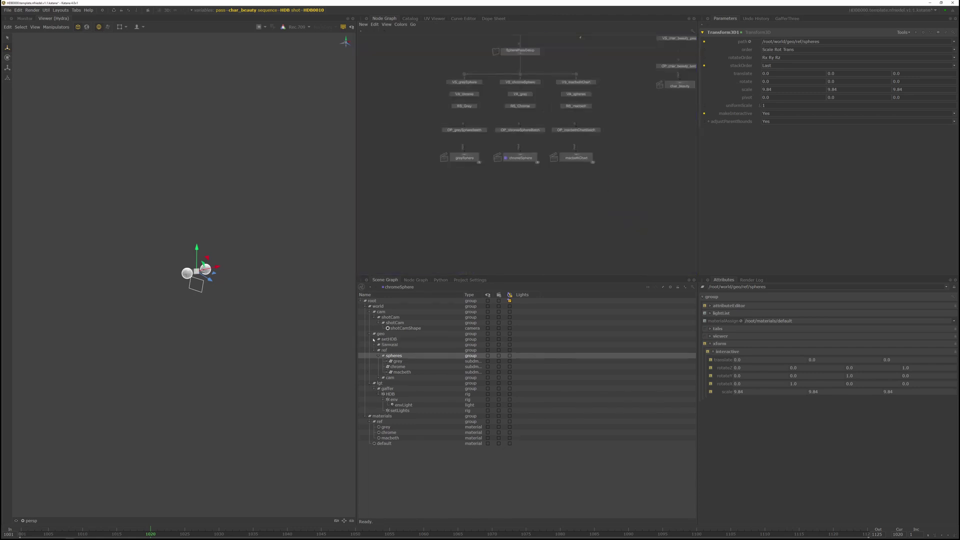
- Expand setHDB and select its SET component to view the room geometry around the spheres
{"action": "left_click", "coordinate": [373, 339]}
{"action": "left_click", "coordinate": [389, 344]}
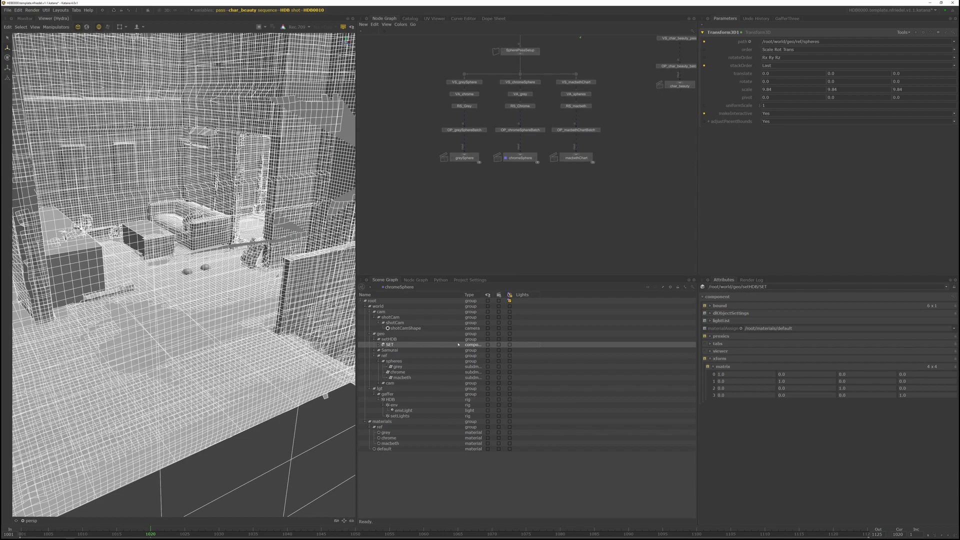
{"action": "scroll", "coordinate": [231, 246], "scroll_direction": "down", "scroll_amount": 5}
{"action": "left_click_drag", "start_coordinate": [231, 246], "coordinate": [250, 288], "text": "alt"}
{"action": "scroll", "coordinate": [172, 282], "scroll_direction": "up", "scroll_amount": 8}
{"action": "left_click_drag", "start_coordinate": [172, 282], "coordinate": [173, 261], "text": "alt"}
- Select shotCamShape in the viewer and examine where the shot camera sits relative to the set and spheres
{"action": "left_click", "coordinate": [59, 244]}
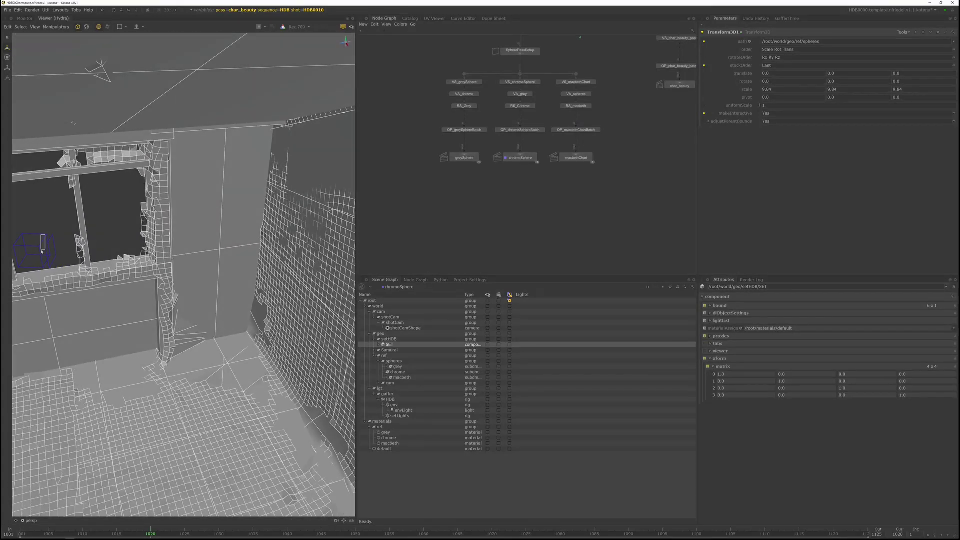
{"action": "left_click_drag", "start_coordinate": [94, 281], "coordinate": [175, 315], "text": "alt"}
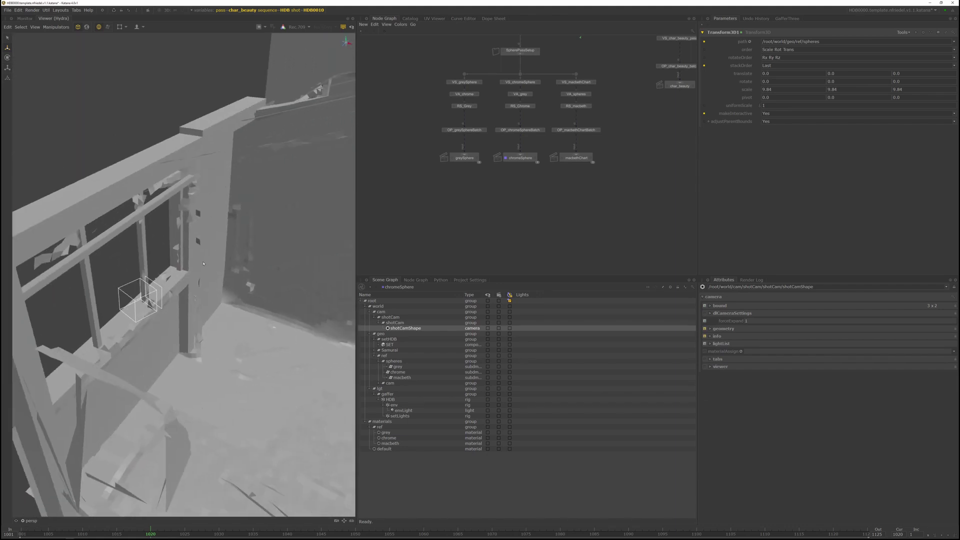
{"action": "right_click_drag", "start_coordinate": [210, 264], "coordinate": [159, 292], "text": "alt"}
{"action": "left_click_drag", "start_coordinate": [200, 295], "coordinate": [260, 297], "text": "alt"}
{"action": "middle_click_drag", "start_coordinate": [265, 298], "coordinate": [162, 345], "text": "alt"}
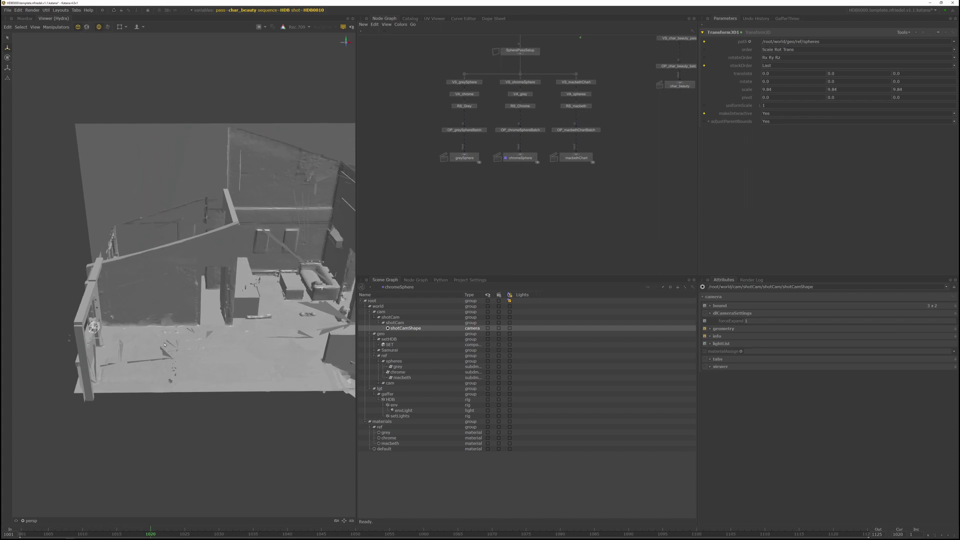
- Select the spheres group and move it across the room floor to about X -519, Z 123
{"action": "left_click_drag", "start_coordinate": [162, 344], "coordinate": [224, 332], "text": "alt"}
{"action": "middle_click_drag", "start_coordinate": [500, 125], "coordinate": [509, 200]}
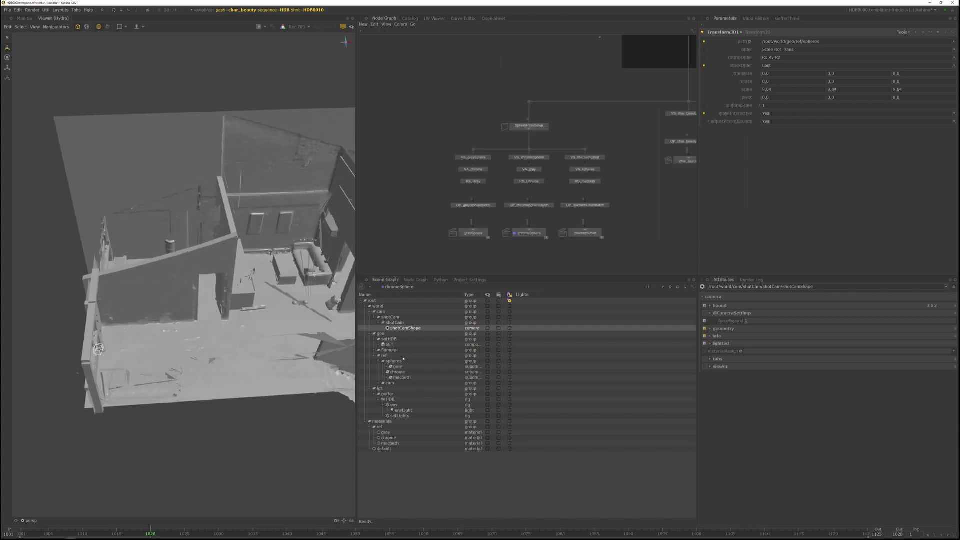
{"action": "left_click", "coordinate": [393, 361]}
{"action": "left_click_drag", "start_coordinate": [212, 310], "coordinate": [244, 324], "text": "alt"}
{"action": "scroll", "coordinate": [543, 161], "scroll_direction": "down", "scroll_amount": 3}
{"action": "scroll", "coordinate": [531, 195], "scroll_direction": "up", "scroll_amount": 3}
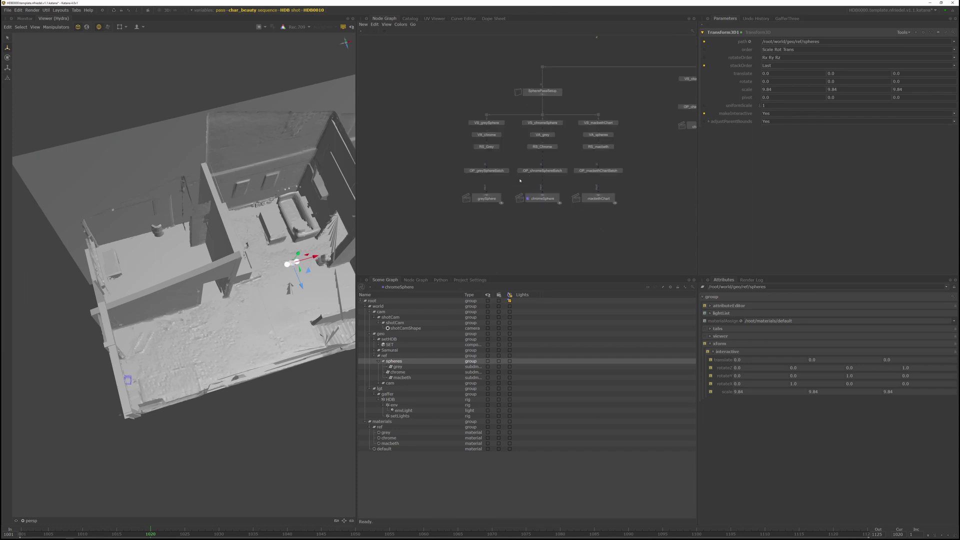
{"action": "left_click_drag", "start_coordinate": [294, 273], "coordinate": [175, 353]}
{"action": "left_click_drag", "start_coordinate": [174, 353], "coordinate": [173, 324], "text": "alt"}
{"action": "right_click_drag", "start_coordinate": [173, 325], "coordinate": [155, 355], "text": "alt"}
{"action": "middle_click_drag", "start_coordinate": [155, 355], "coordinate": [234, 373], "text": "alt"}
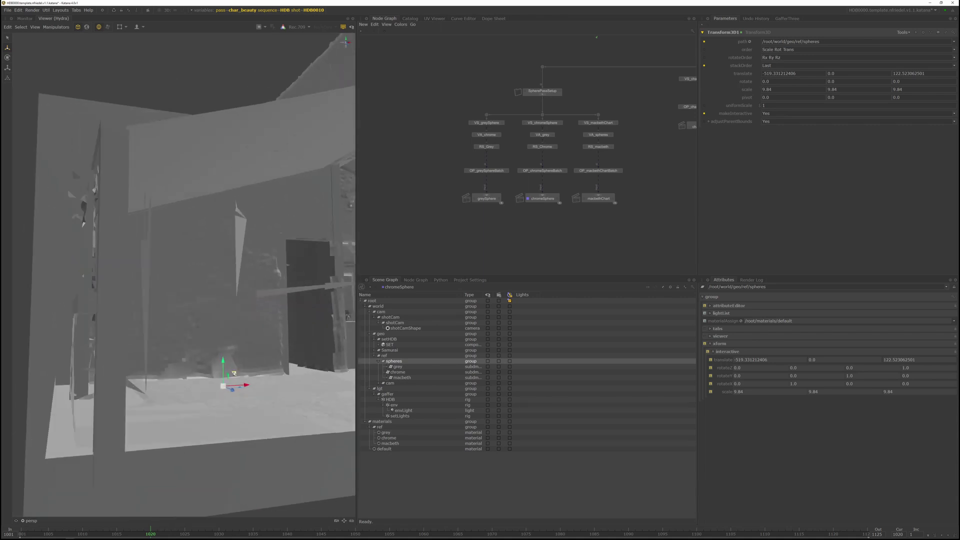
- Raise the spheres group and place it near the wall at about X -647, Y 139, Z 145
{"action": "left_click_drag", "start_coordinate": [235, 372], "coordinate": [164, 268]}
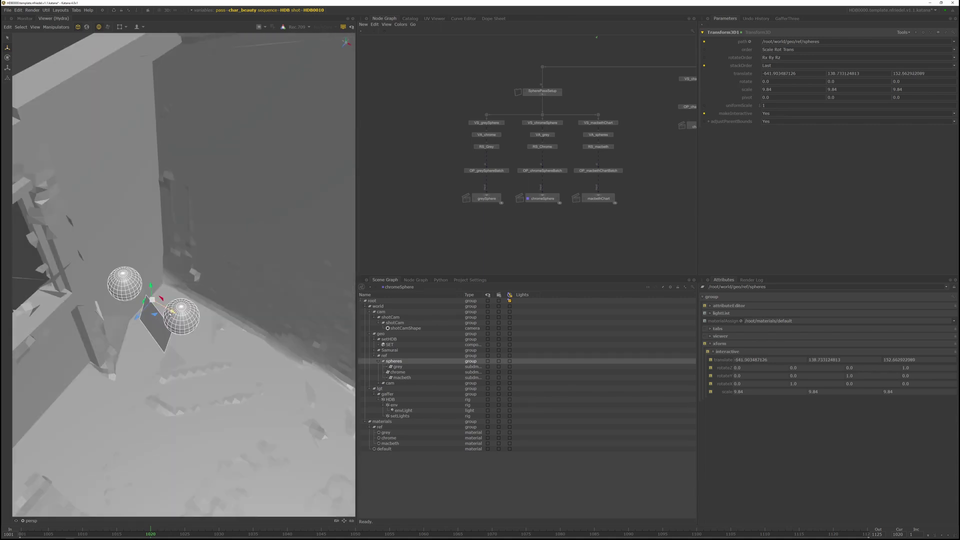
{"action": "left_click_drag", "start_coordinate": [170, 311], "coordinate": [150, 304]}
{"action": "right_click_drag", "start_coordinate": [150, 304], "coordinate": [138, 319], "text": "alt"}
{"action": "middle_click_drag", "start_coordinate": [138, 319], "coordinate": [144, 299], "text": "alt"}
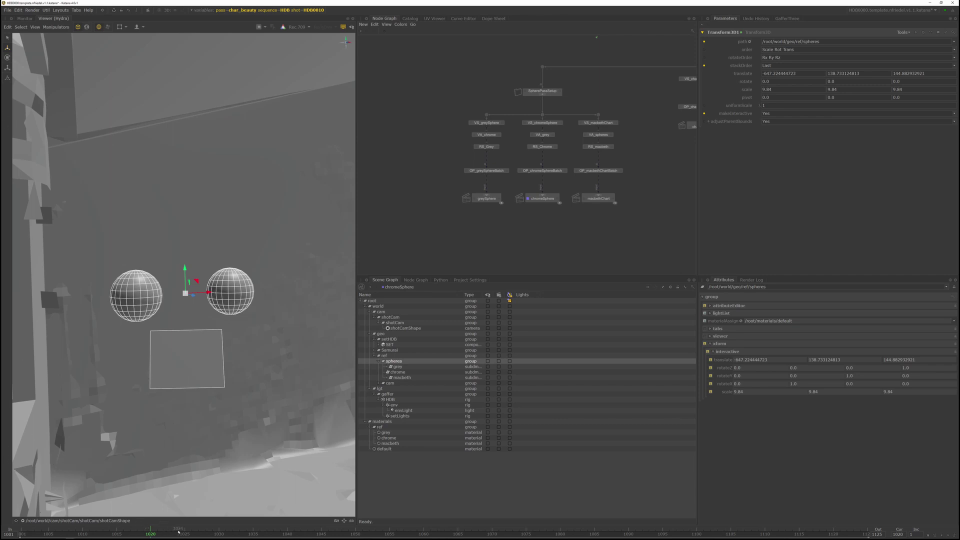
- Check the spheres through the shot camera between frames 1017 and 1034 and shift them to about X -658, Y 140
{"action": "left_click_drag", "start_coordinate": [171, 530], "coordinate": [246, 526]}
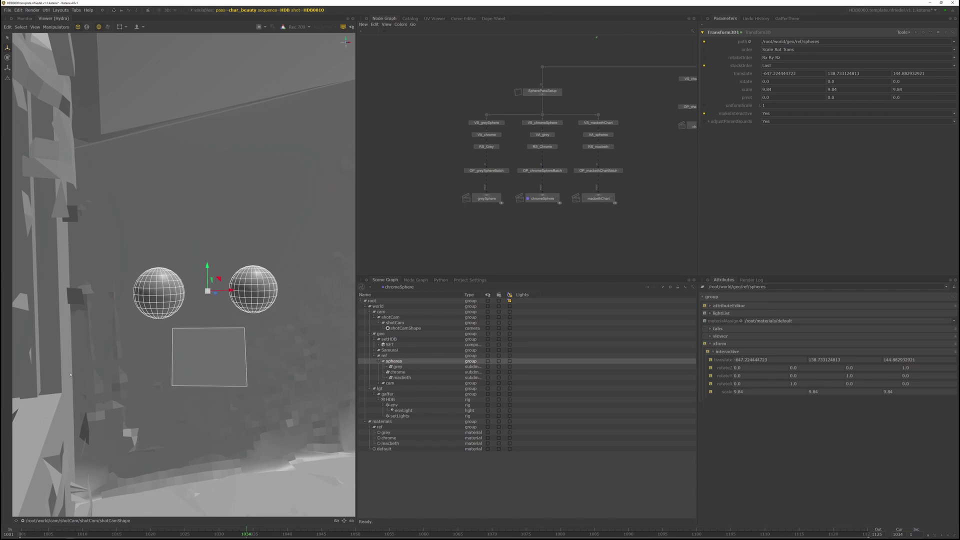
{"action": "left_click_drag", "start_coordinate": [236, 528], "coordinate": [130, 531]}
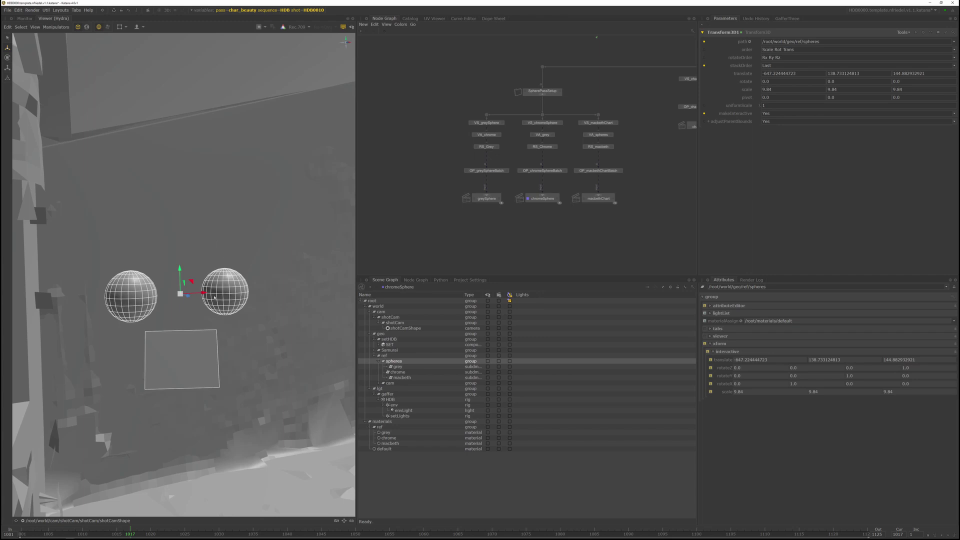
{"action": "left_click_drag", "start_coordinate": [204, 293], "coordinate": [155, 271]}
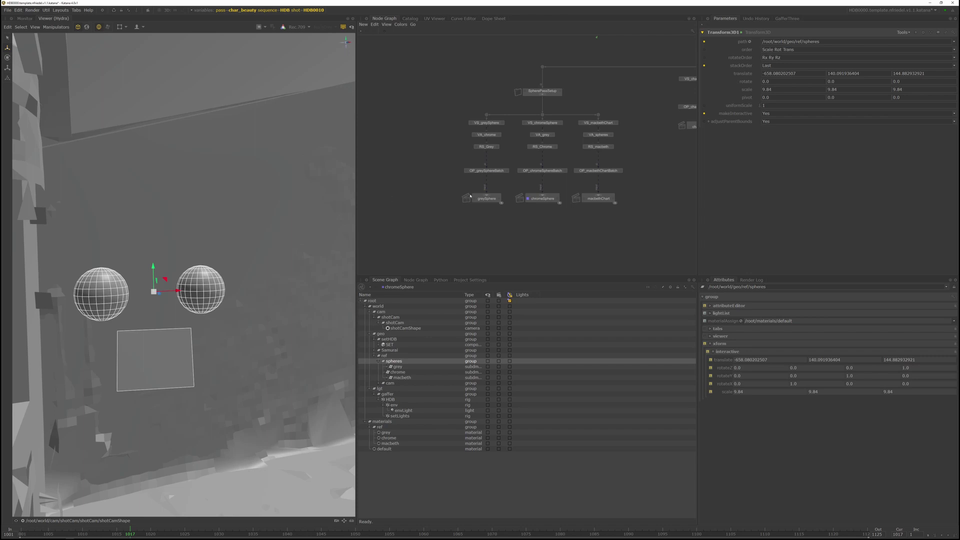
- Import the HDB0010_2k.ref.ntrl EXR sequence, frames 1001-1010, from the HDB0010 shot folder into the image catalog
{"action": "middle_click_drag", "start_coordinate": [473, 228], "coordinate": [467, 236]}
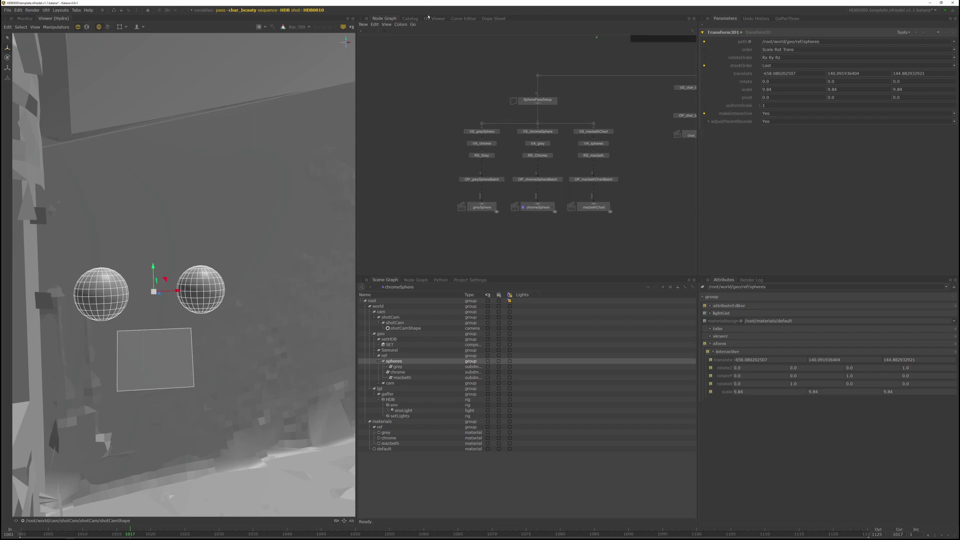
{"action": "left_click", "coordinate": [409, 18]}
{"action": "left_click", "coordinate": [363, 24]}
{"action": "left_click", "coordinate": [395, 32]}
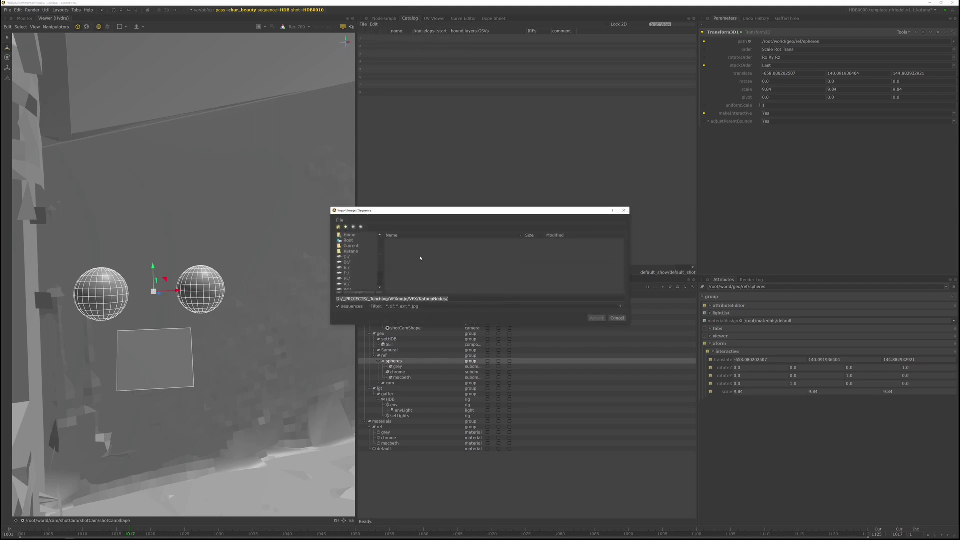
{"action": "left_click", "coordinate": [346, 228]}
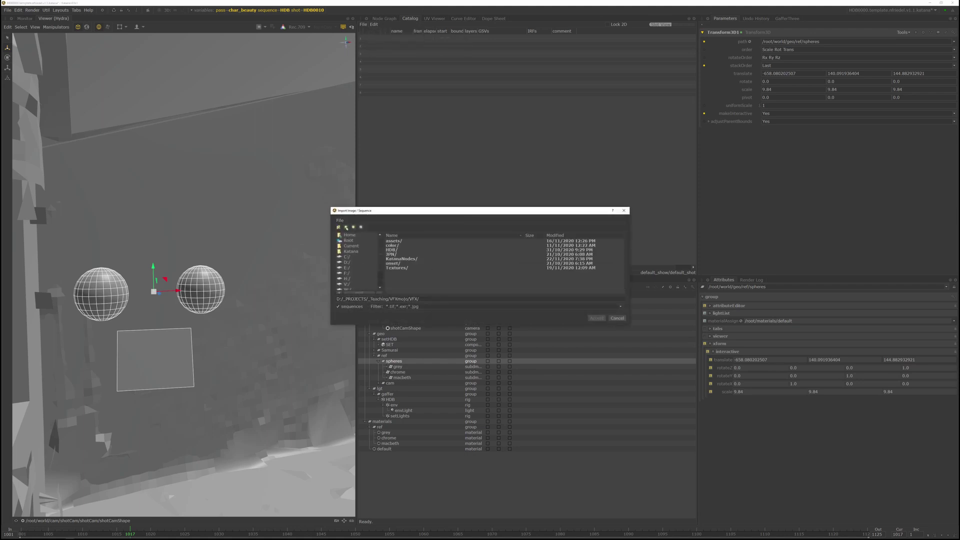
{"action": "left_click", "coordinate": [387, 250]}
{"action": "double_click", "coordinate": [407, 250]}
{"action": "left_click", "coordinate": [410, 246]}
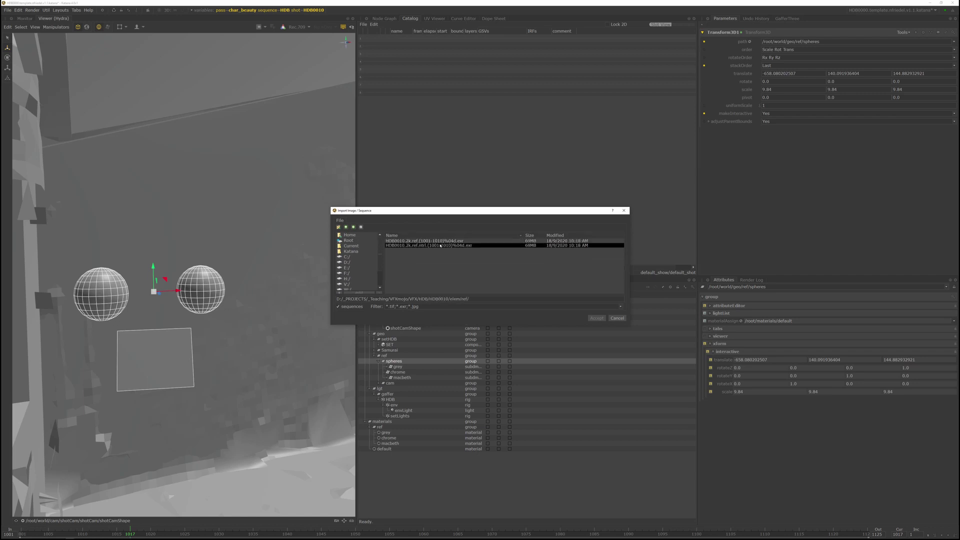
{"action": "left_click", "coordinate": [439, 246]}
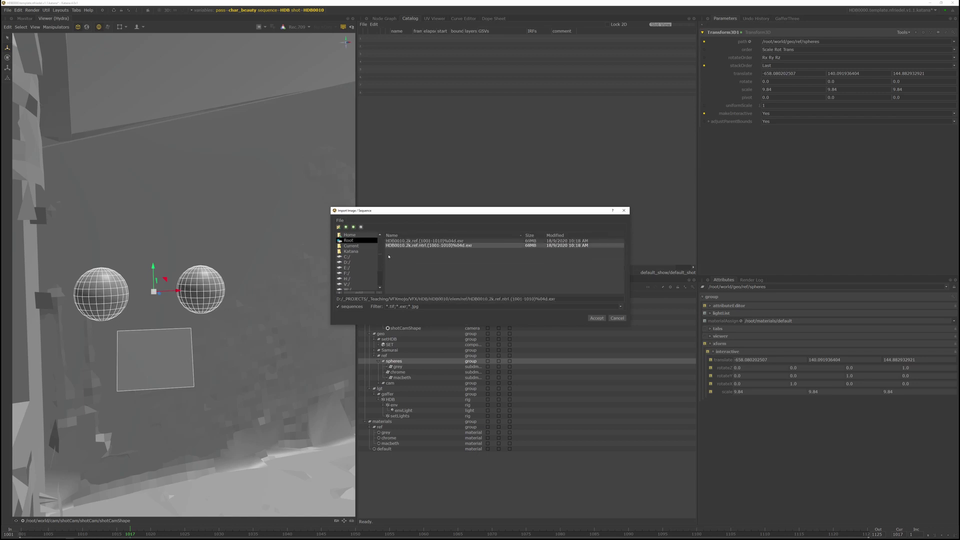
{"action": "left_click", "coordinate": [596, 318]}
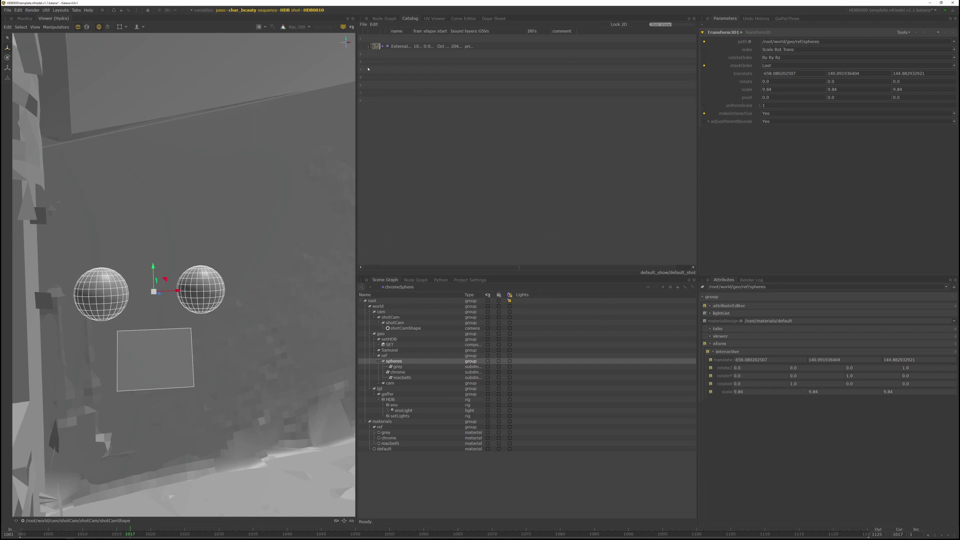
- Display the imported reference plate in the Monitor and assign it as the underlay image
{"action": "left_click", "coordinate": [375, 46]}
{"action": "left_click", "coordinate": [23, 18]}
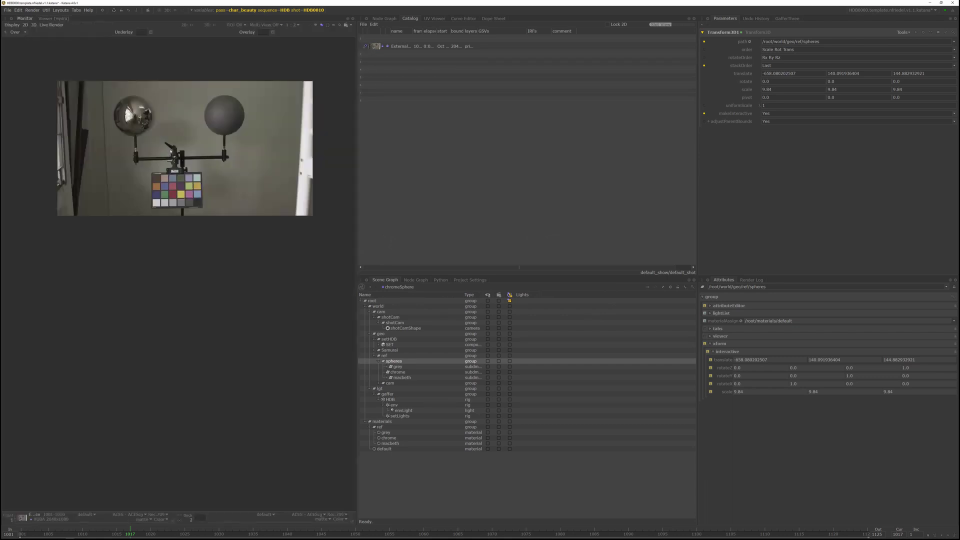
{"action": "middle_click_drag", "start_coordinate": [173, 148], "coordinate": [165, 253]}
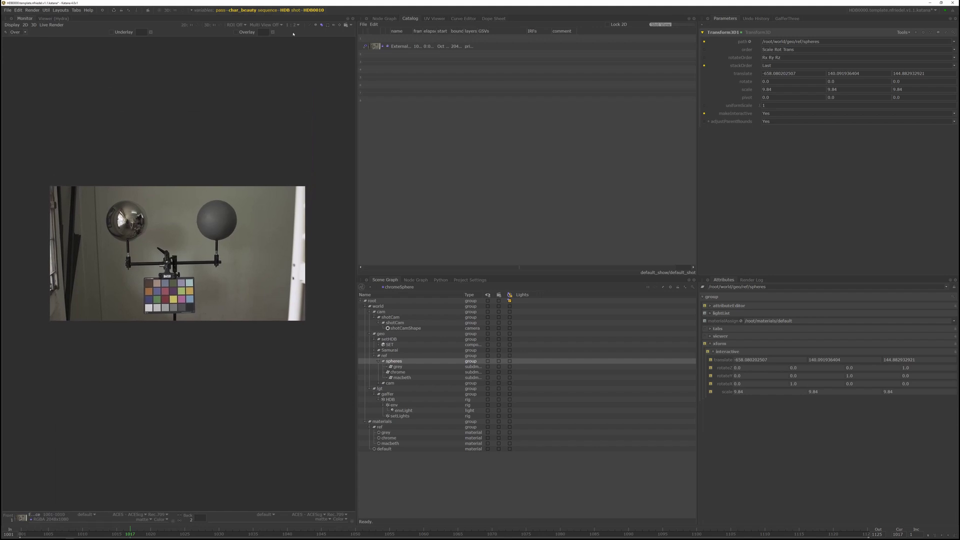
{"action": "left_click", "coordinate": [321, 25]}
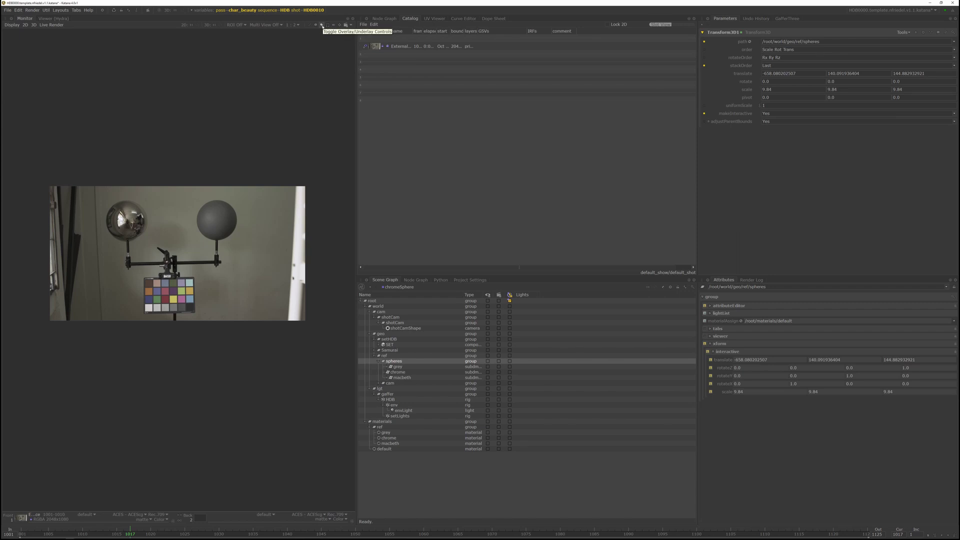
{"action": "left_click", "coordinate": [321, 25]}
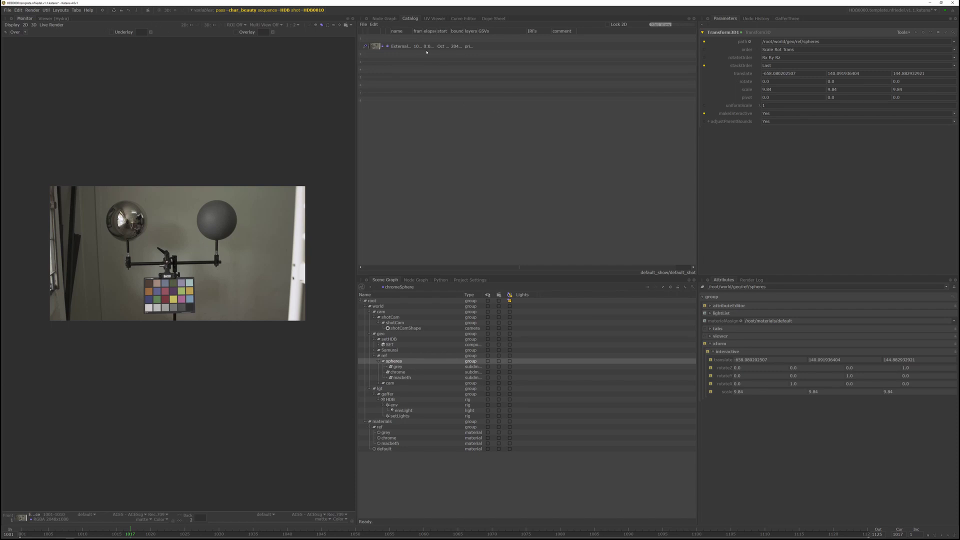
{"action": "left_click", "coordinate": [411, 46]}
{"action": "left_click_drag", "start_coordinate": [461, 49], "coordinate": [141, 33]}
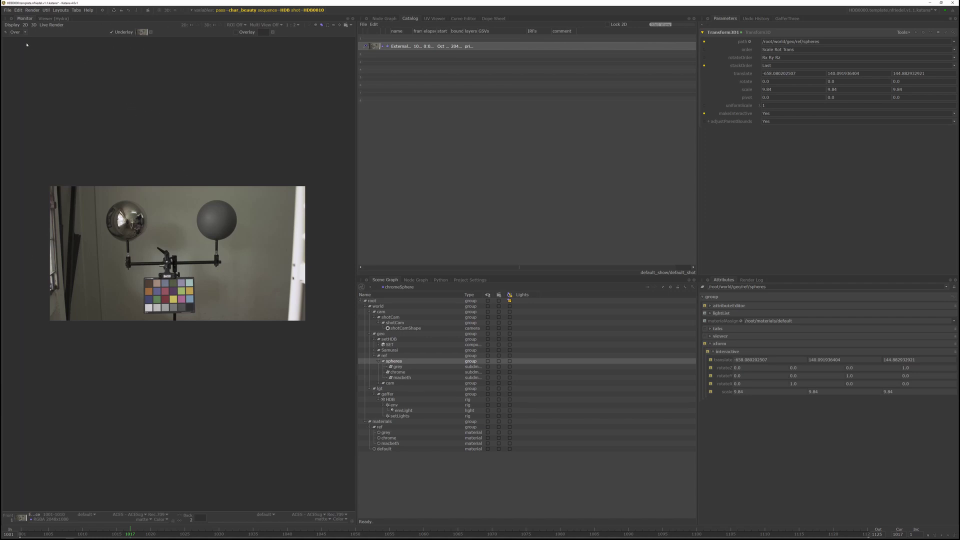
- Dock the Hydra viewer below the Monitor so the plate and the 3D scene show together
{"action": "left_click", "coordinate": [54, 19]}
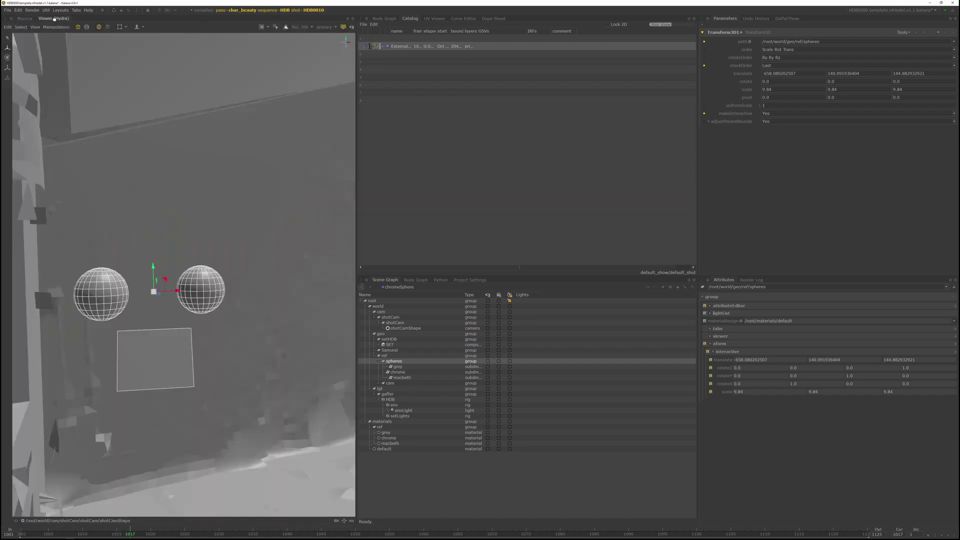
{"action": "left_click_drag", "start_coordinate": [54, 18], "coordinate": [55, 22]}
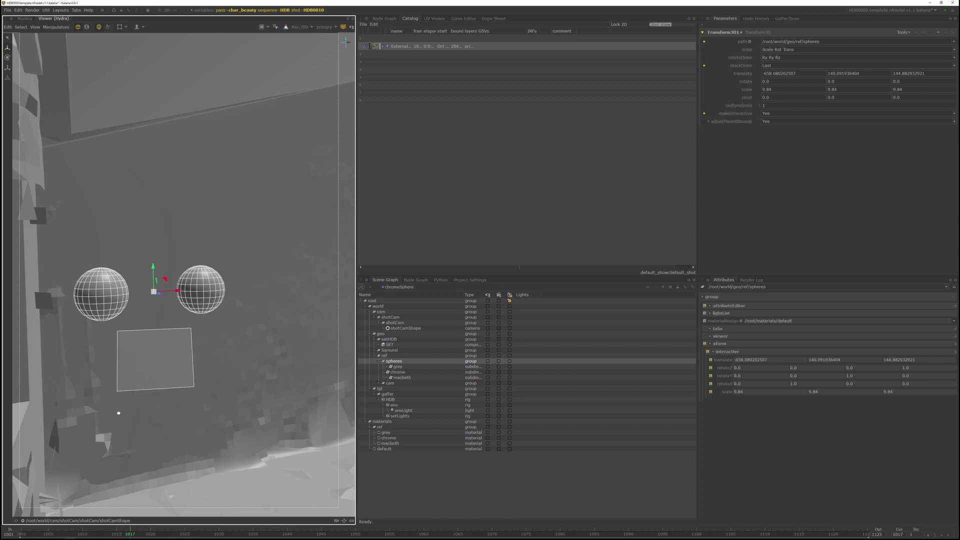
{"action": "left_click_drag", "start_coordinate": [112, 499], "coordinate": [160, 518]}
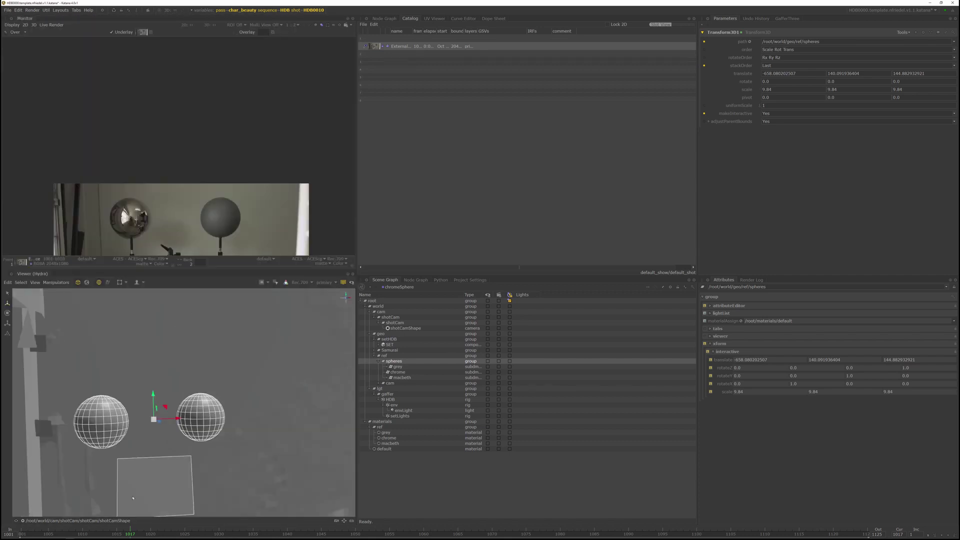
{"action": "middle_click_drag", "start_coordinate": [219, 209], "coordinate": [214, 106]}
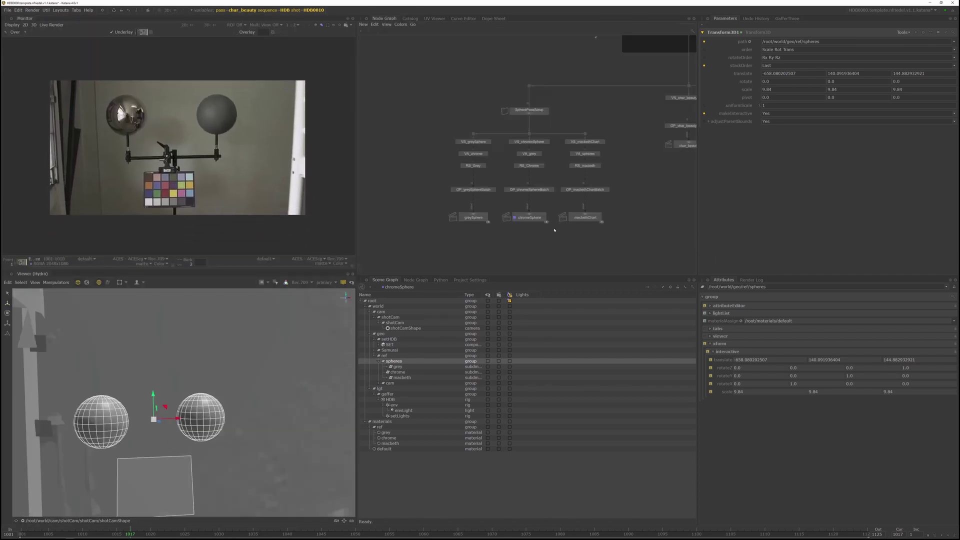
- Preview render from the chromeSphere and VS_chromeSphere nodes to compare the spheres with the plate underlay
{"action": "scroll", "coordinate": [554, 230], "scroll_direction": "up", "scroll_amount": 5}
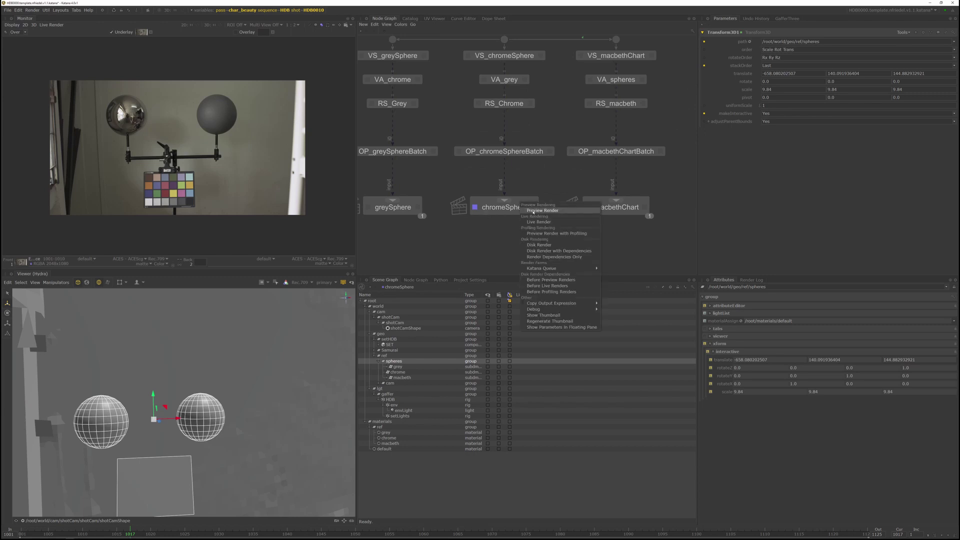
{"action": "key", "text": "p"}
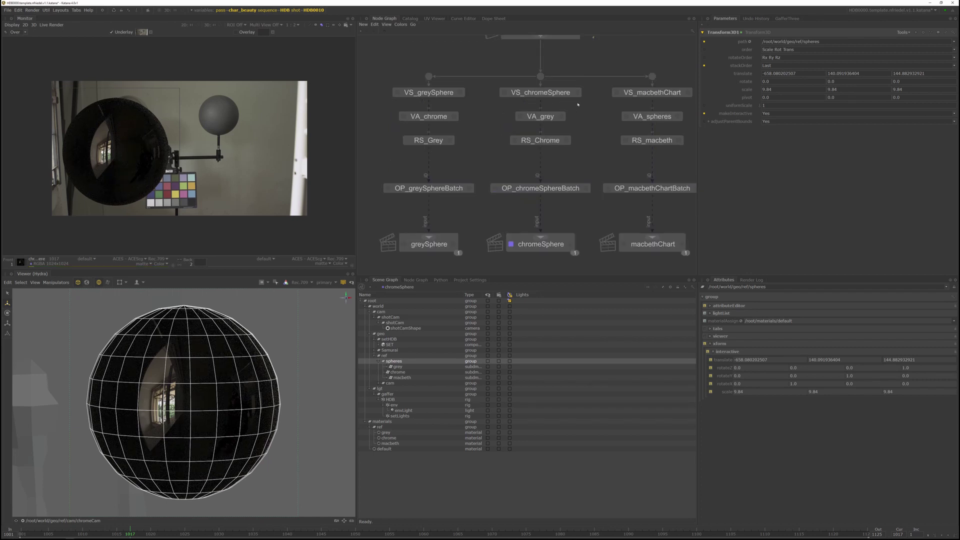
{"action": "middle_click_drag", "start_coordinate": [548, 84], "coordinate": [544, 83]}
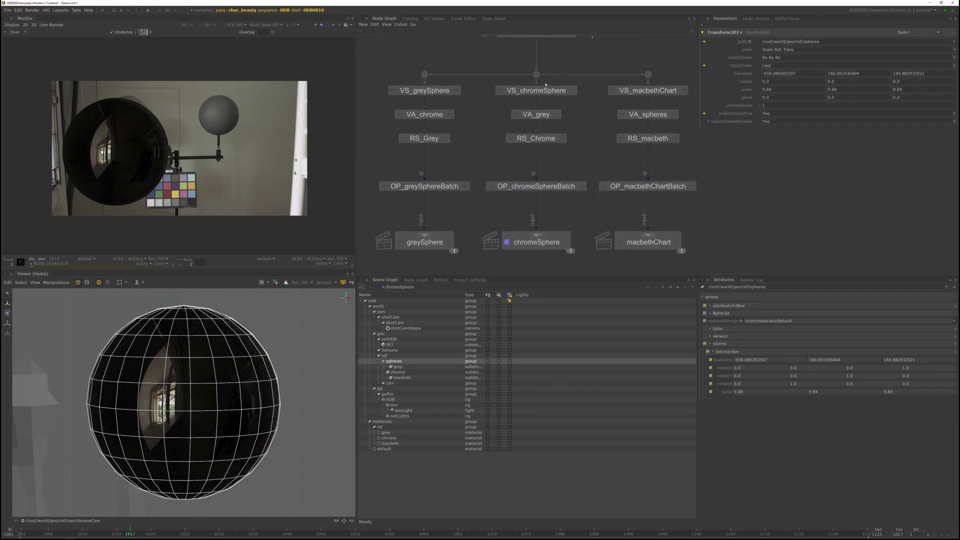
{"action": "left_click", "coordinate": [572, 90]}
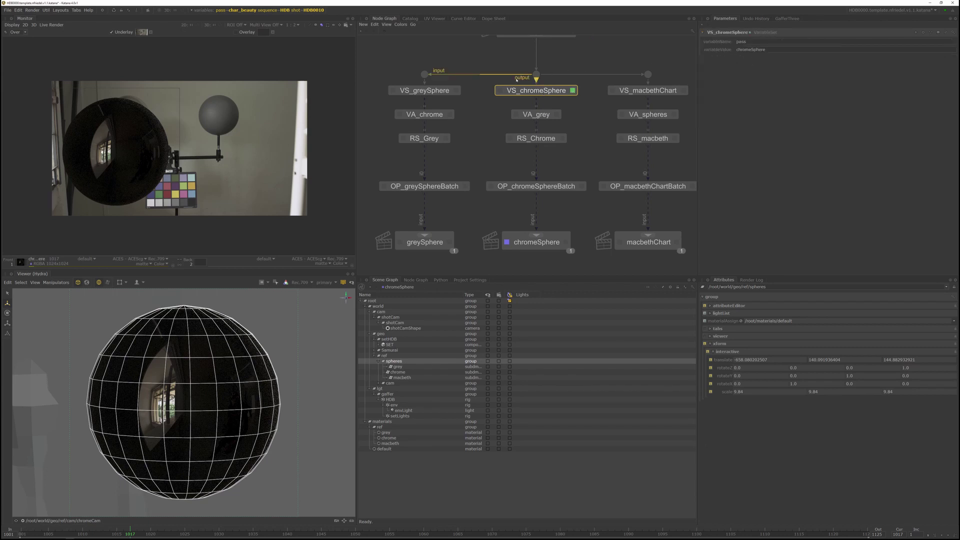
{"action": "right_click", "coordinate": [550, 92]}
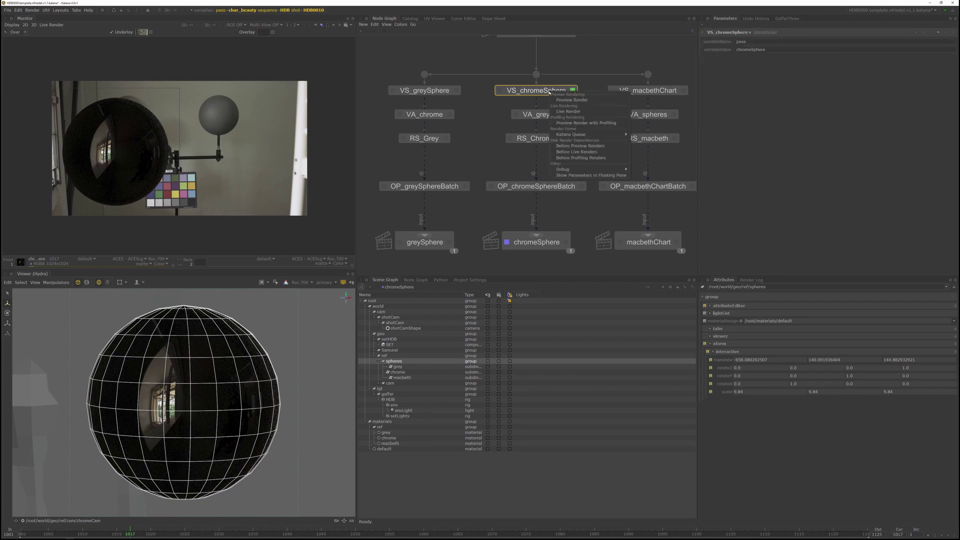
{"action": "left_click", "coordinate": [570, 100]}
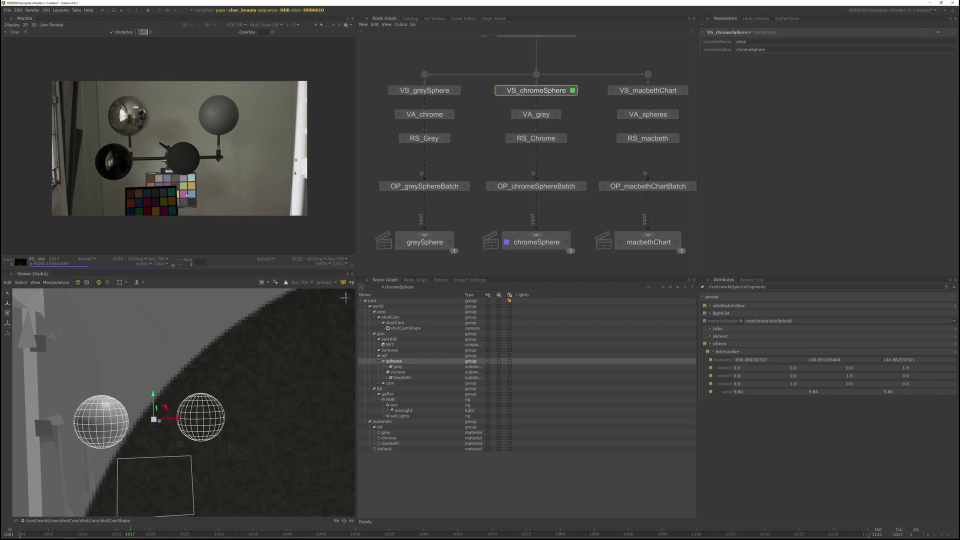
- Raise the spheres group to about Y 156 and start a live render from VS_chromeSphere
{"action": "middle_click_drag", "start_coordinate": [180, 148], "coordinate": [170, 159]}
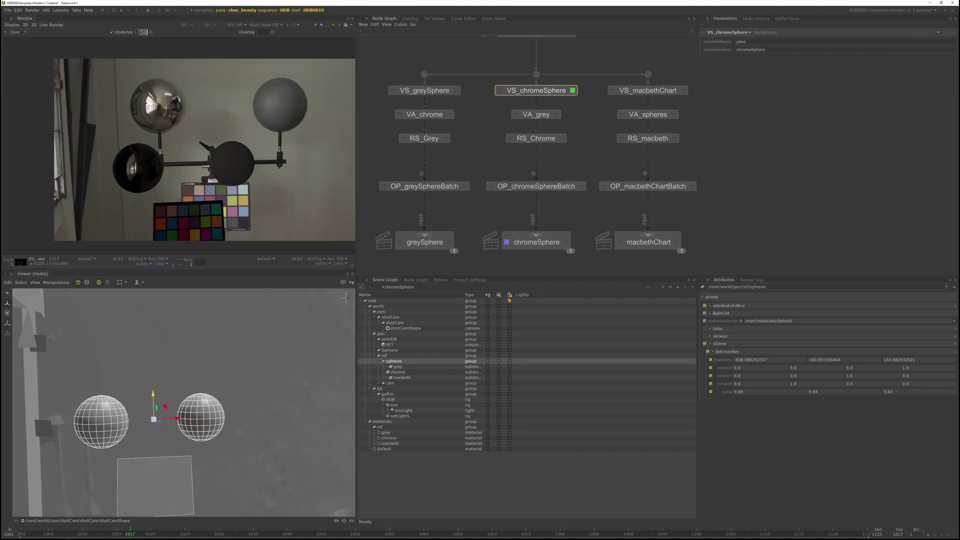
{"action": "left_click_drag", "start_coordinate": [153, 396], "coordinate": [153, 355]}
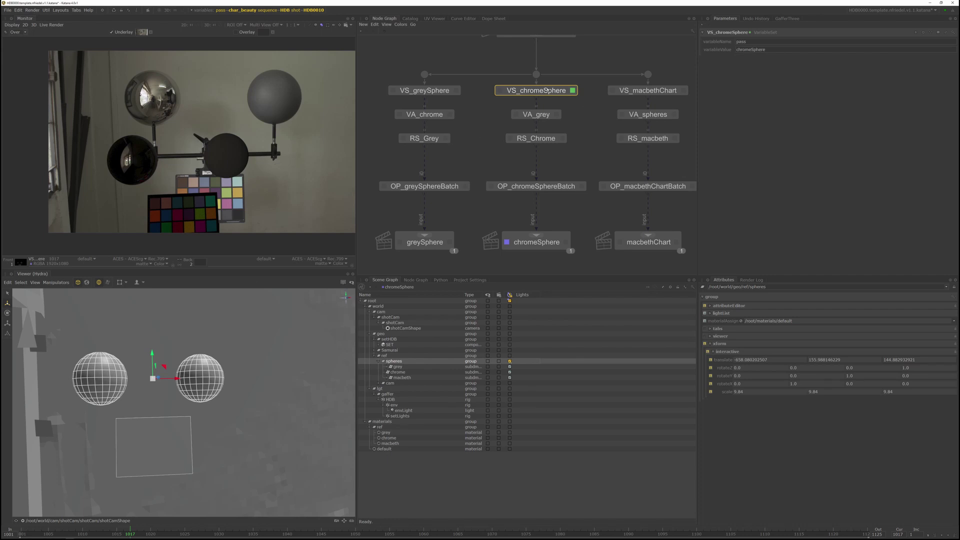
{"action": "right_click", "coordinate": [547, 91]}
{"action": "left_click", "coordinate": [565, 108]}
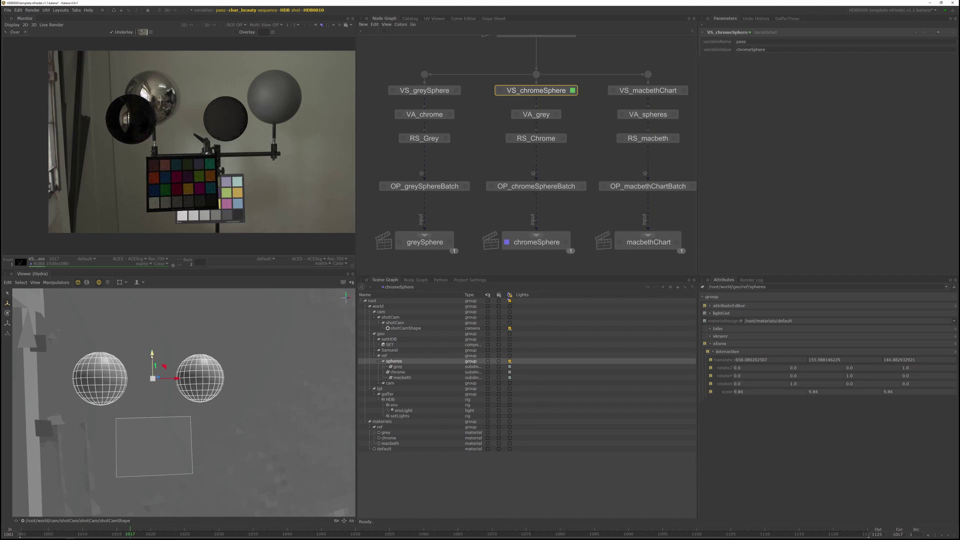
- Match the spheres to the plate by moving them to about X -649, Y 163, Z 165 and rotating them about -7.3° in Y
{"action": "left_click_drag", "start_coordinate": [152, 356], "coordinate": [235, 350]}
{"action": "key", "text": "e"}
{"action": "key", "text": "w"}
{"action": "left_click", "coordinate": [30, 521]}
{"action": "left_click", "coordinate": [32, 486]}
{"action": "key", "text": "e"}
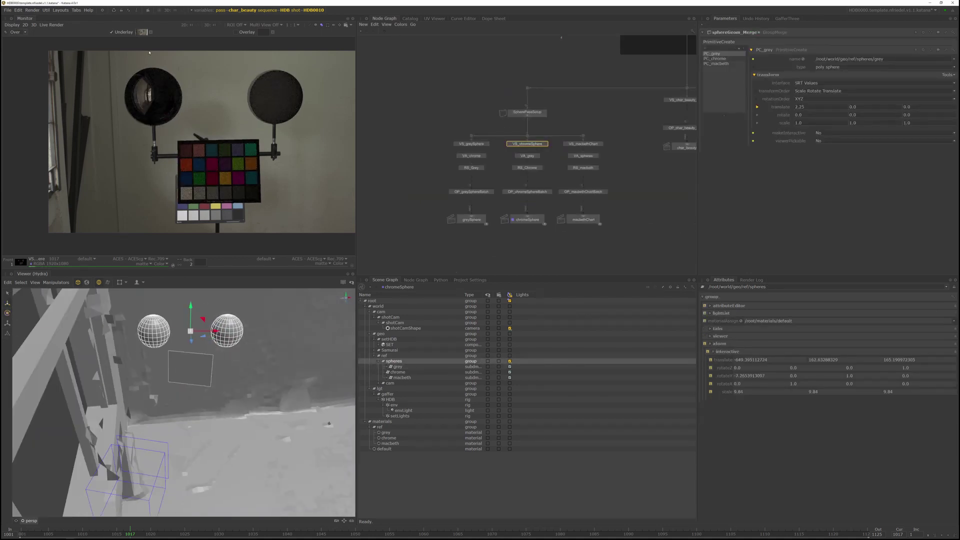
- Re-enable the Isolate node inside the VEG_spheres group under Shot Work
{"action": "scroll", "coordinate": [436, 173], "scroll_direction": "down", "scroll_amount": 4}
{"action": "middle_click_drag", "start_coordinate": [435, 173], "coordinate": [465, 297]}
{"action": "scroll", "coordinate": [604, 144], "scroll_direction": "up", "scroll_amount": 4}
{"action": "scroll", "coordinate": [592, 164], "scroll_direction": "up", "scroll_amount": 3}
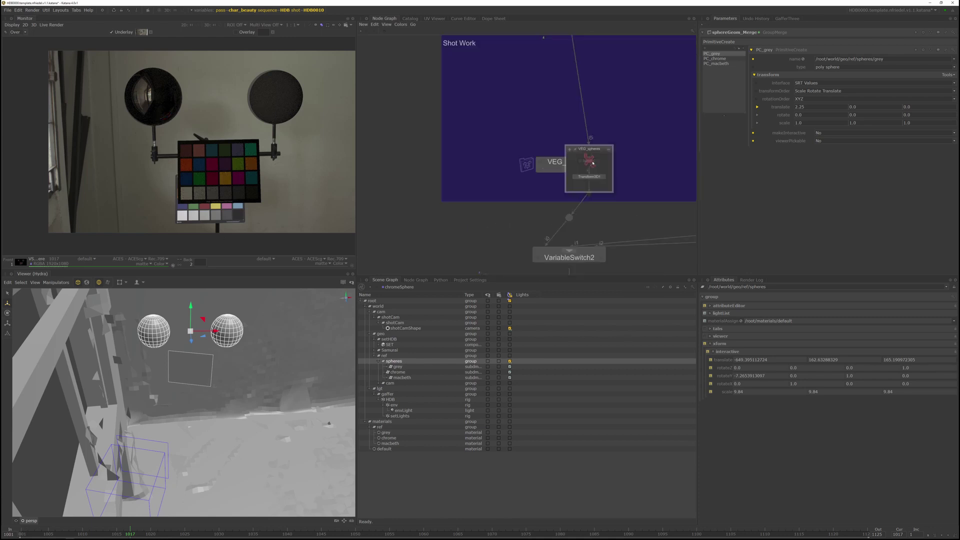
{"action": "key", "text": "v"}
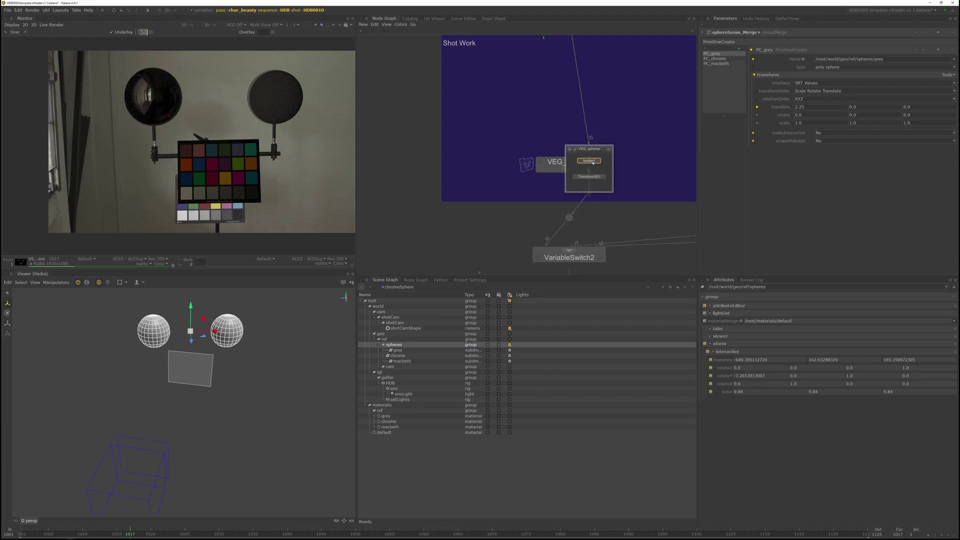